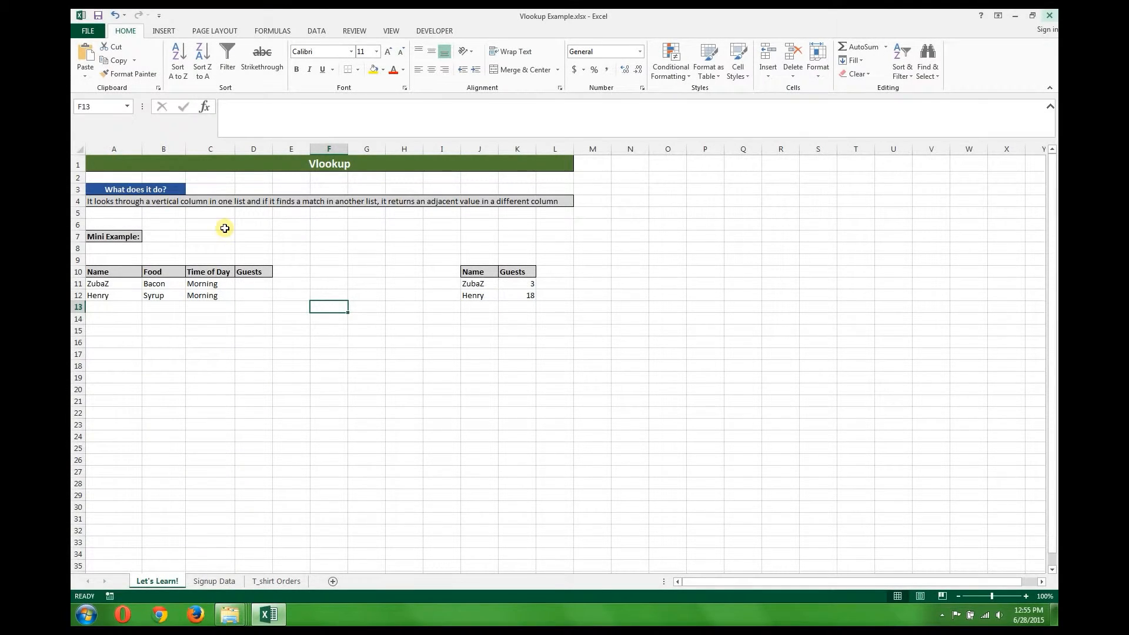
Examine the food table in A10:D12 and the guest list in J10:K12, comparing their Name columns
{"action": "scroll", "coordinate": [225, 228], "scroll_direction": "up", "scroll_amount": 1}
{"action": "scroll", "coordinate": [225, 228], "scroll_direction": "up", "scroll_amount": 1}
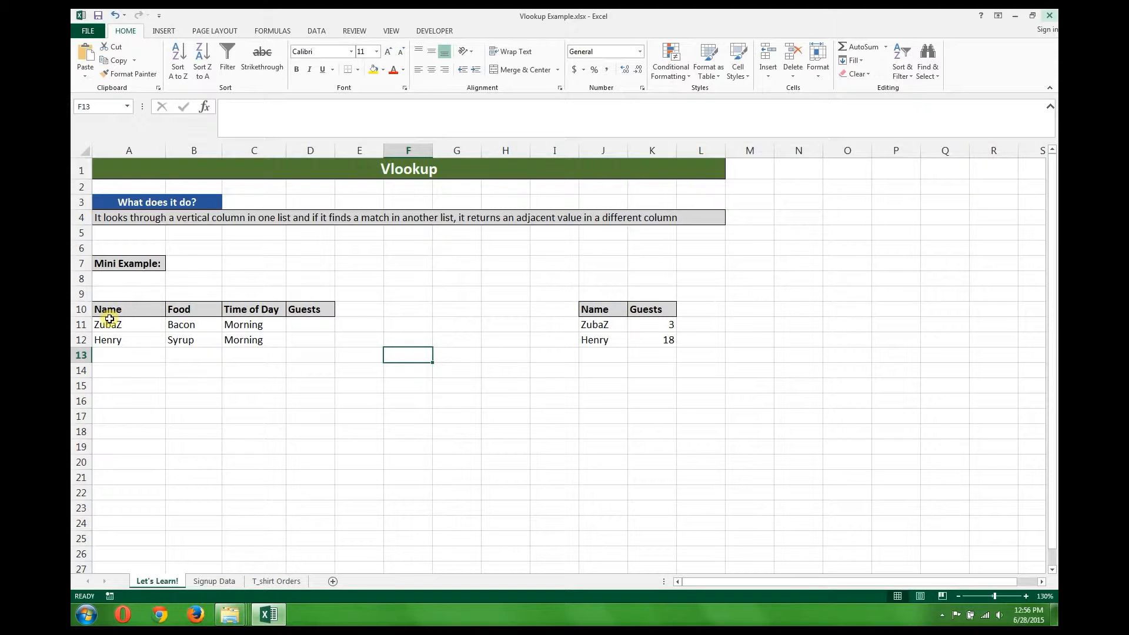
{"action": "left_click_drag", "start_coordinate": [109, 310], "coordinate": [312, 343]}
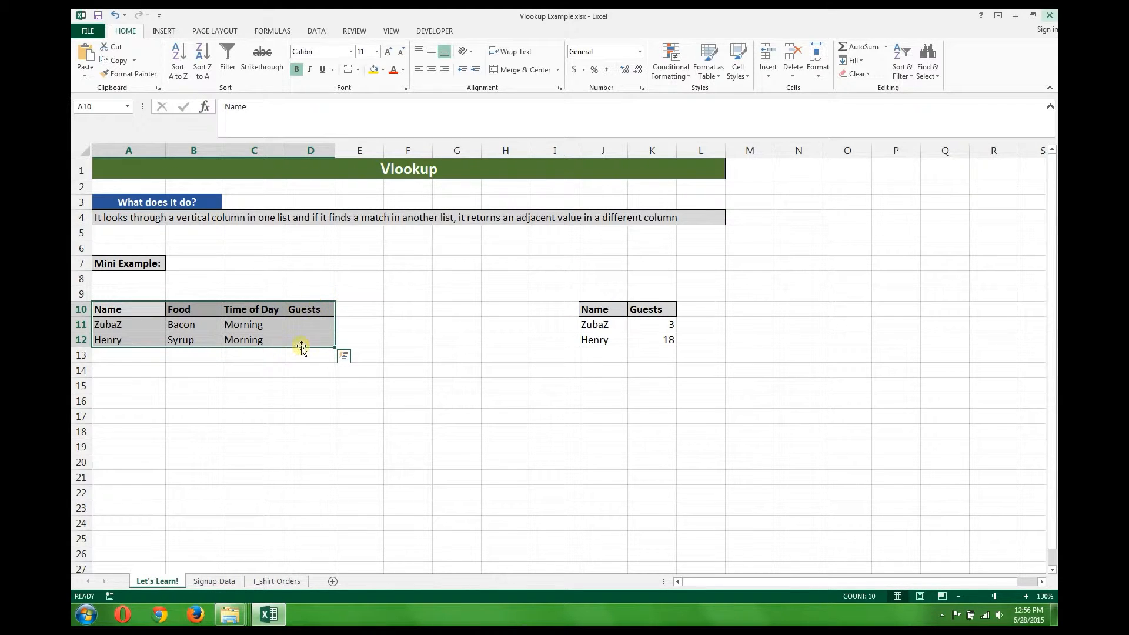
{"action": "left_click", "coordinate": [305, 275]}
{"action": "left_click_drag", "start_coordinate": [585, 295], "coordinate": [718, 371]}
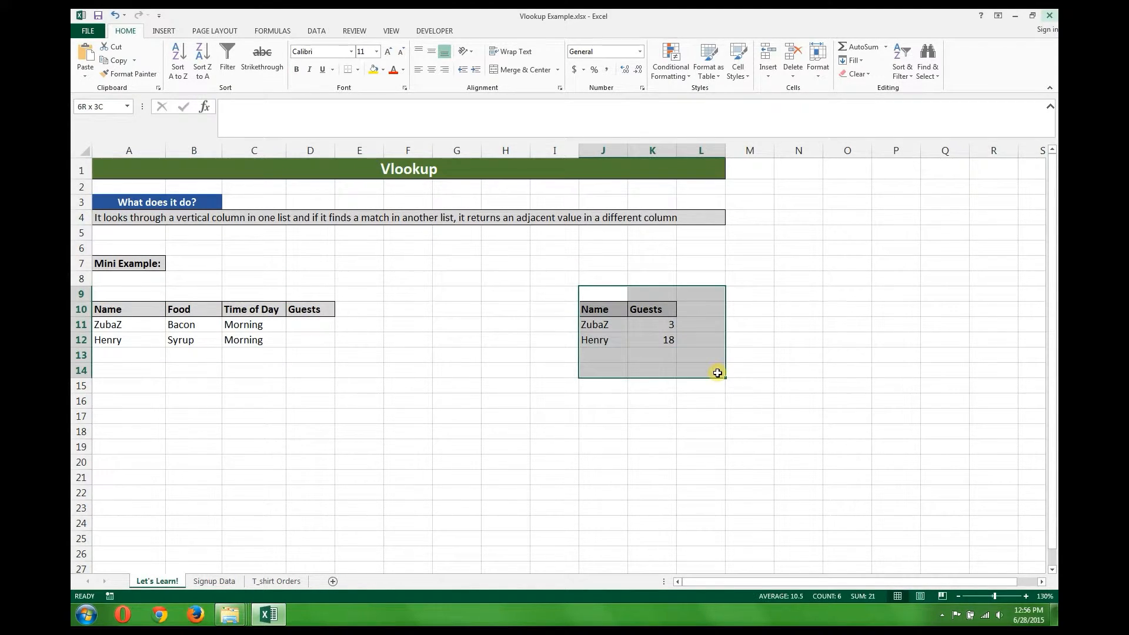
{"action": "left_click", "coordinate": [515, 315]}
{"action": "left_click_drag", "start_coordinate": [119, 304], "coordinate": [112, 323]}
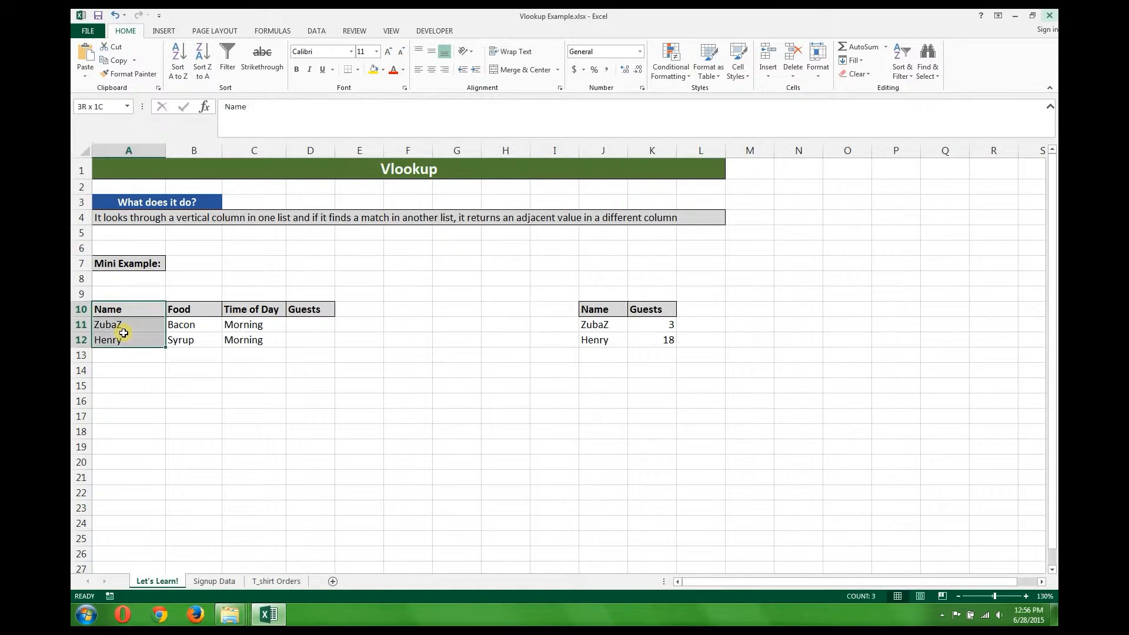
{"action": "left_click_drag", "start_coordinate": [594, 307], "coordinate": [604, 331]}
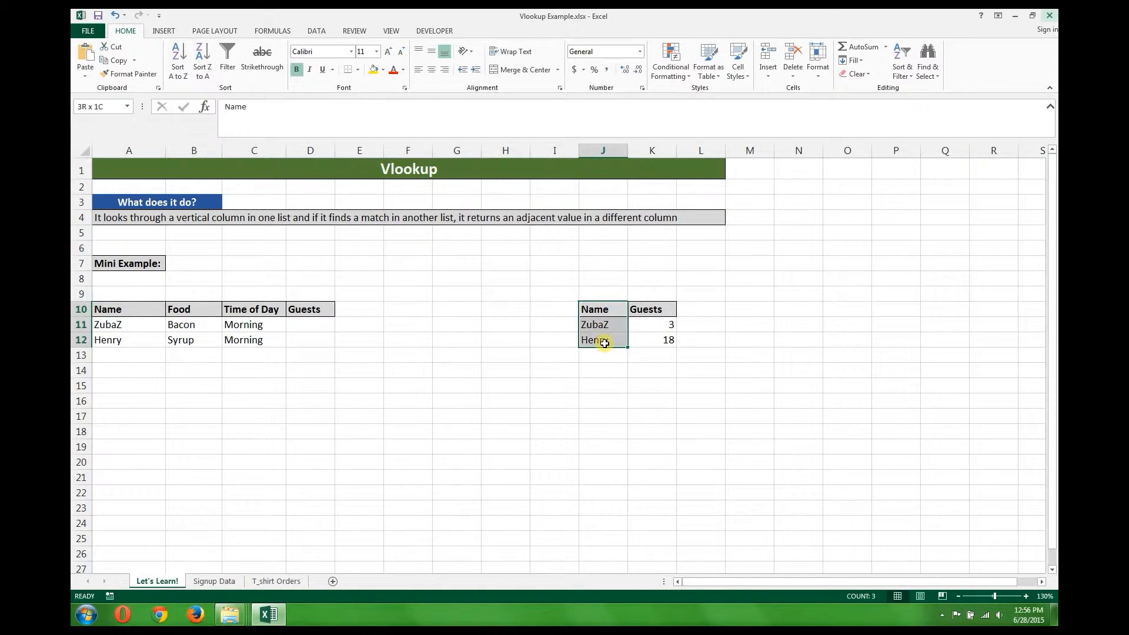
{"action": "left_click_drag", "start_coordinate": [137, 310], "coordinate": [136, 327]}
{"action": "left_click", "coordinate": [197, 322]}
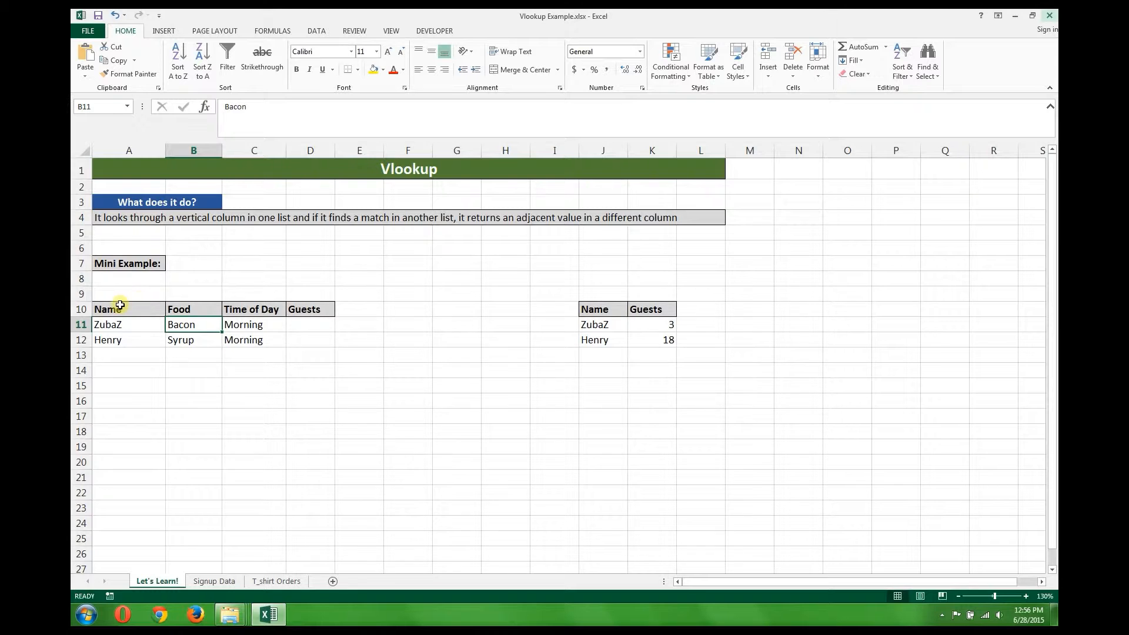
{"action": "left_click_drag", "start_coordinate": [121, 309], "coordinate": [132, 340]}
{"action": "left_click_drag", "start_coordinate": [599, 309], "coordinate": [614, 338]}
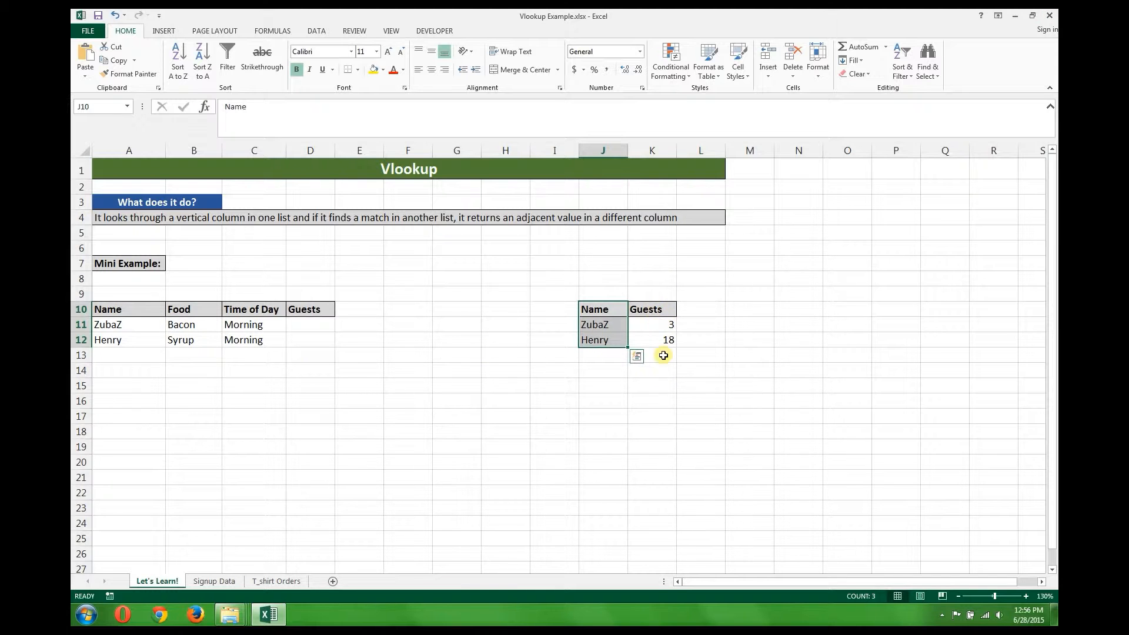
{"action": "left_click", "coordinate": [303, 325]}
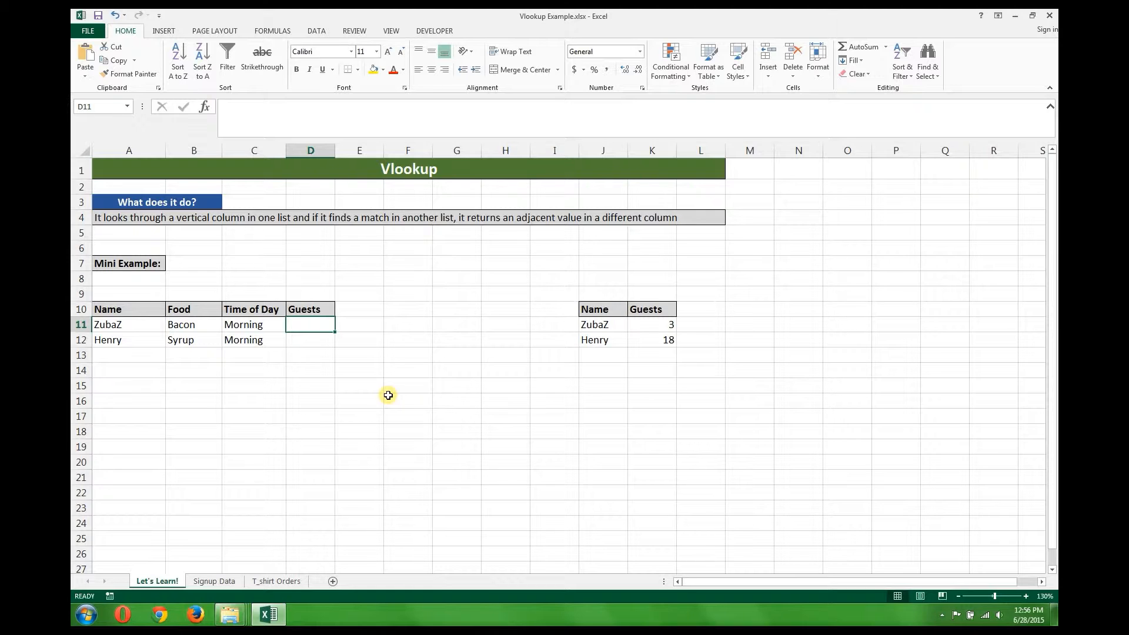
{"action": "left_click", "coordinate": [285, 34]}
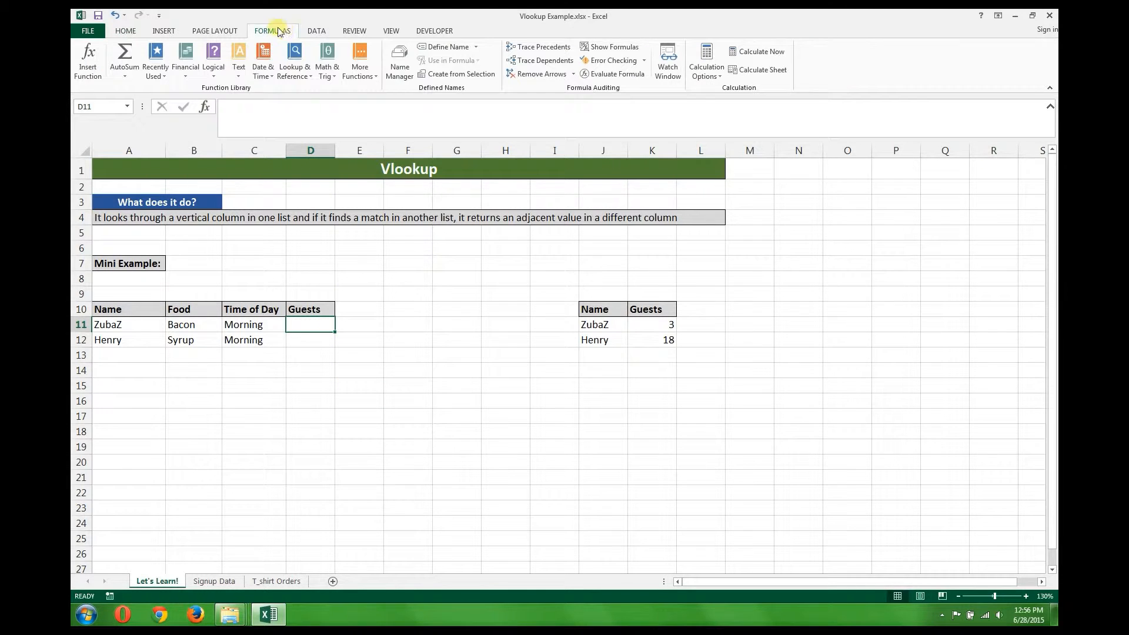
{"action": "left_click", "coordinate": [303, 79]}
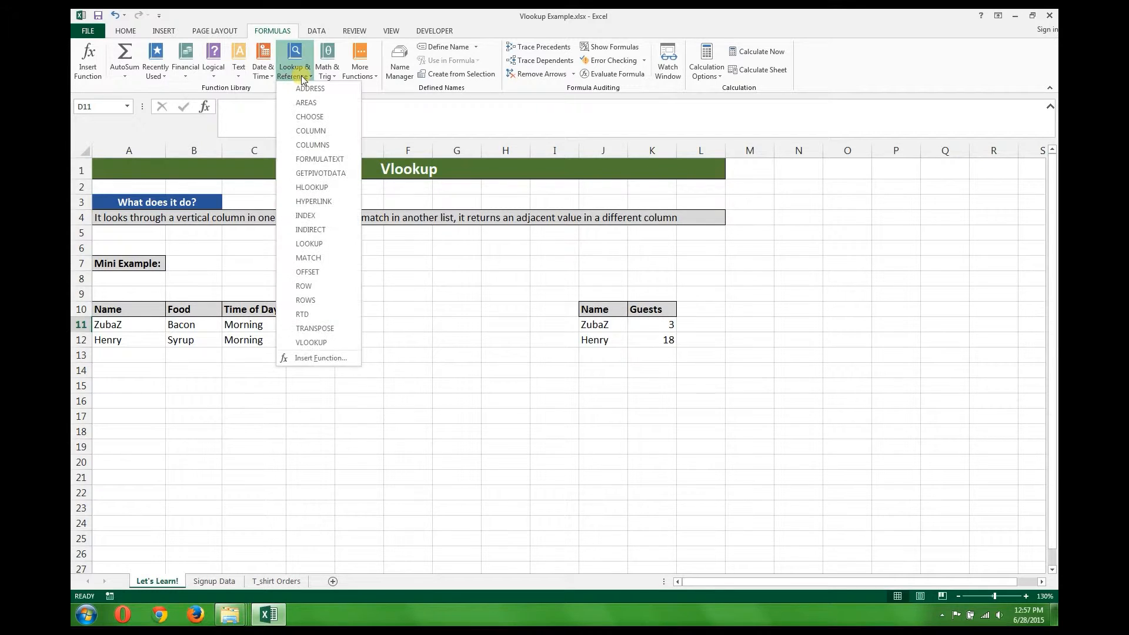
{"action": "left_click", "coordinate": [322, 343]}
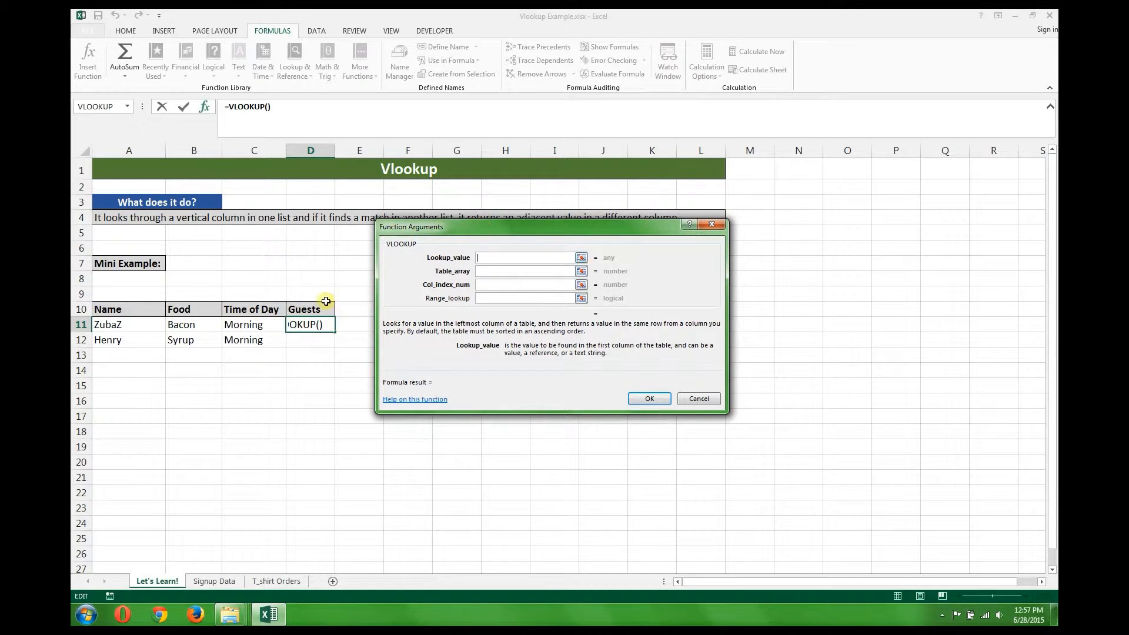
{"action": "left_click", "coordinate": [695, 399]}
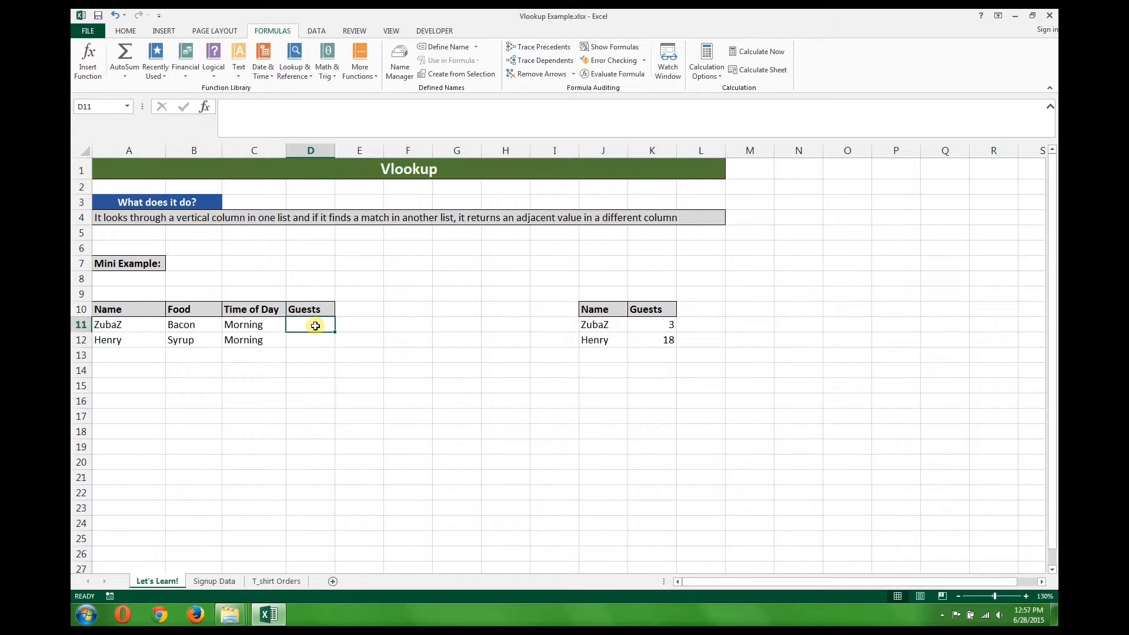
{"action": "left_click", "coordinate": [125, 31]}
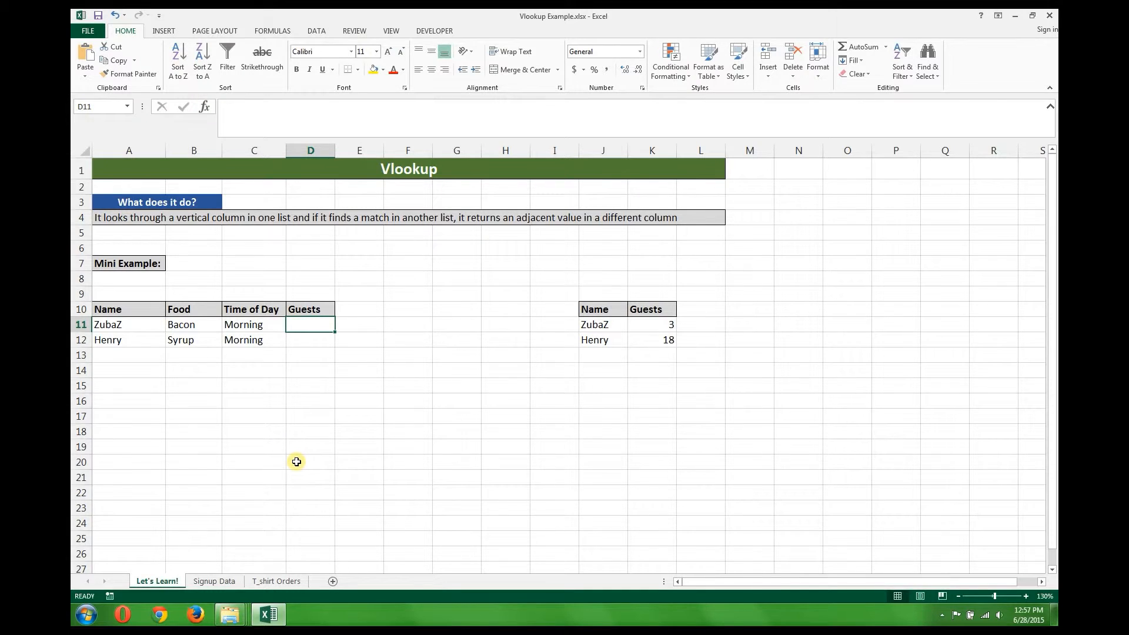
Enter a VLOOKUP formula in D11 using the name from A11 as quoted text, table J10:K12, column 2 and TRUE
{"action": "type", "text": "=vlo"}
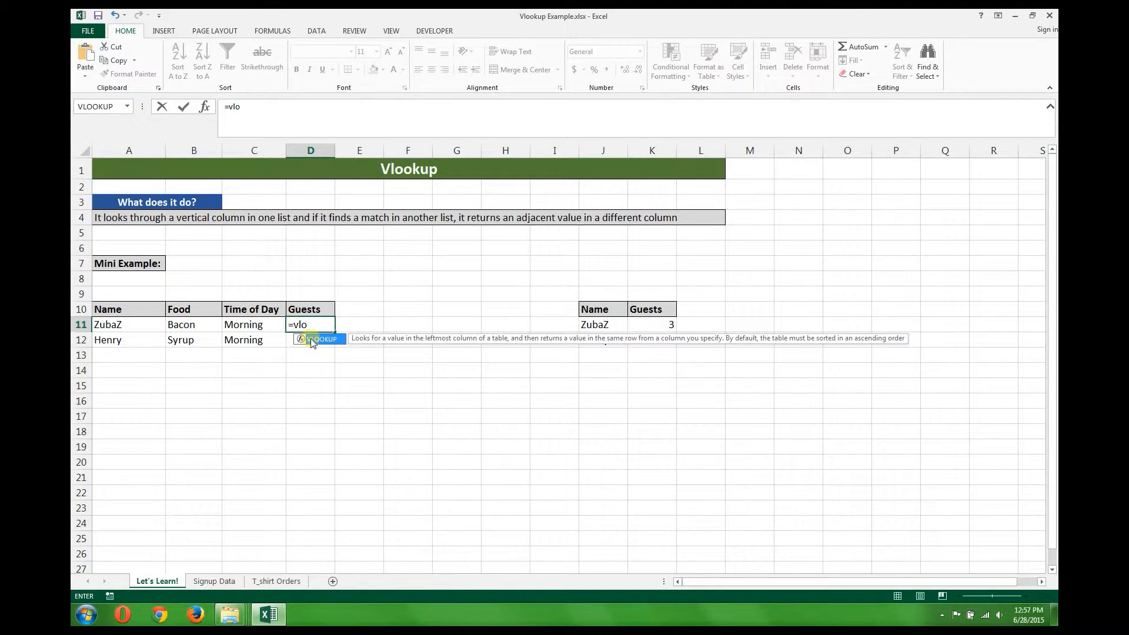
{"action": "key", "text": "Tab"}
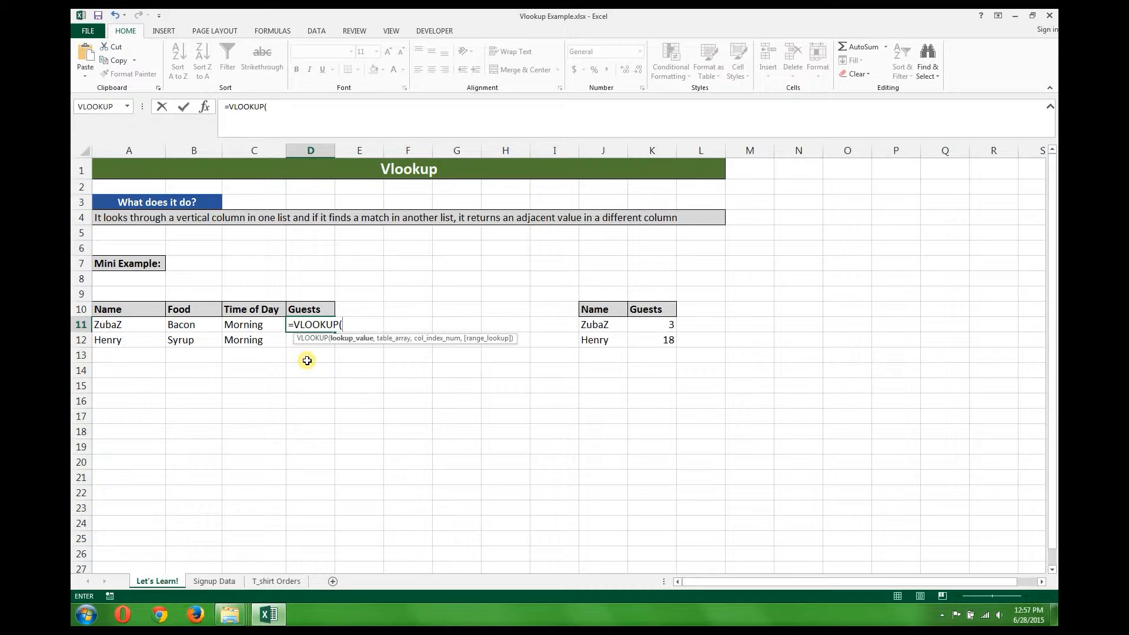
{"action": "type", "text": "\"ZubaZ\","}
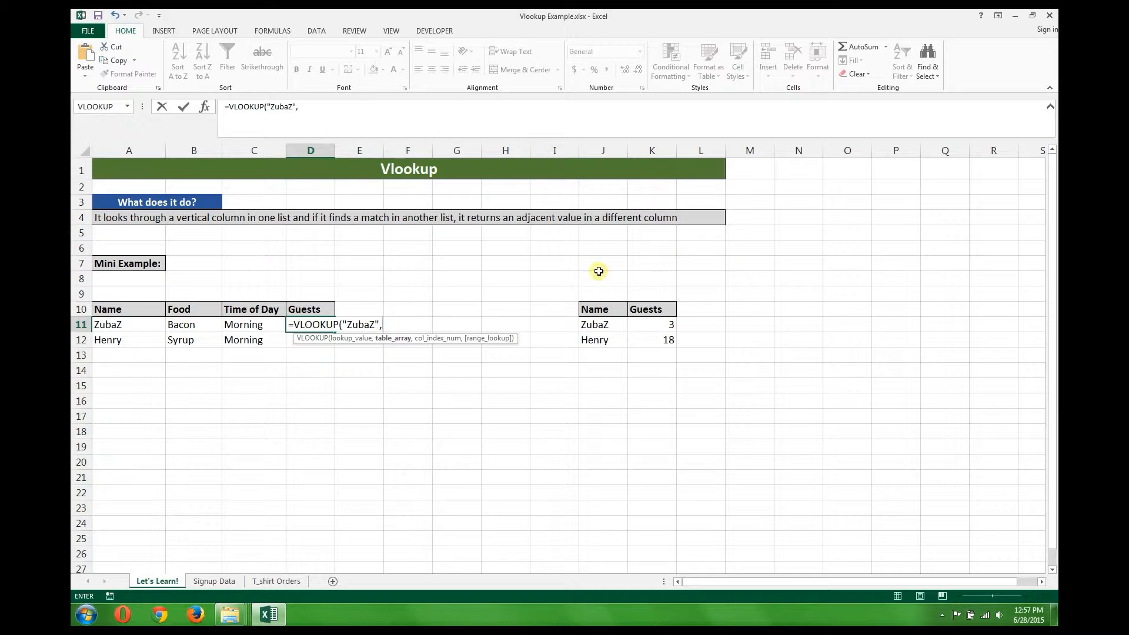
{"action": "left_click_drag", "start_coordinate": [595, 309], "coordinate": [649, 345]}
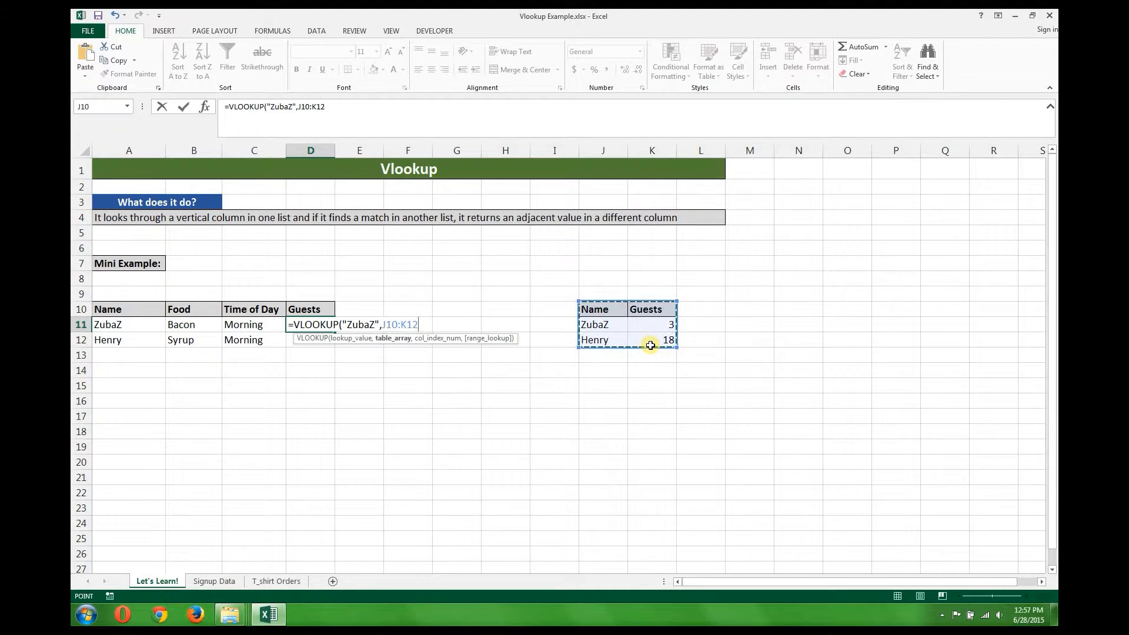
{"action": "type", "text": ","}
{"action": "type", "text": "2,Fa"}
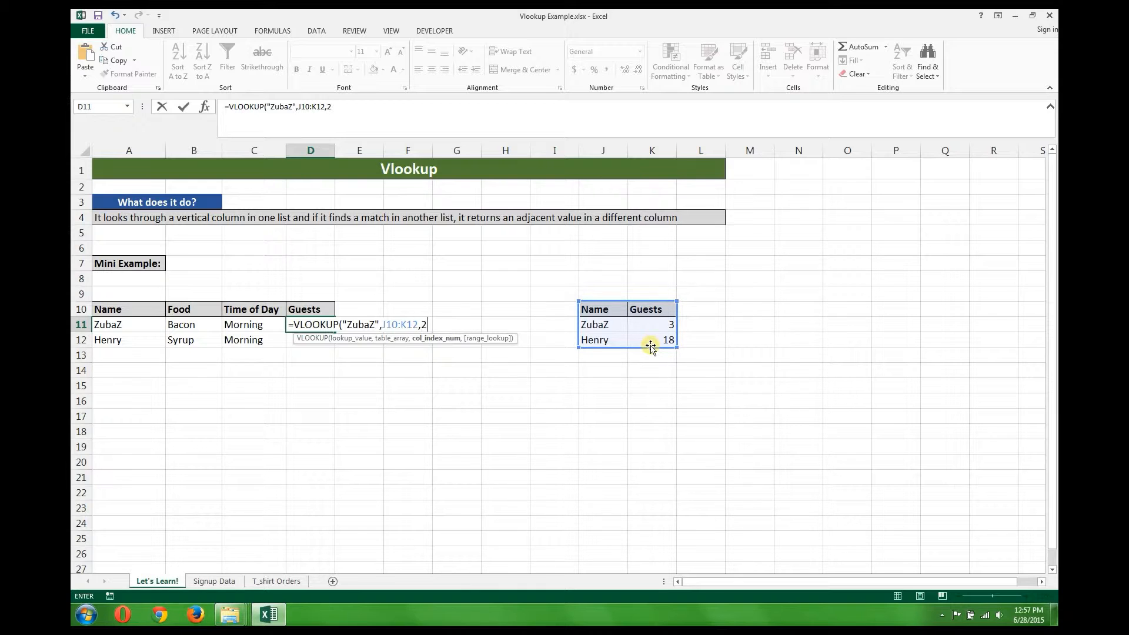
{"action": "key", "text": "Tab"}
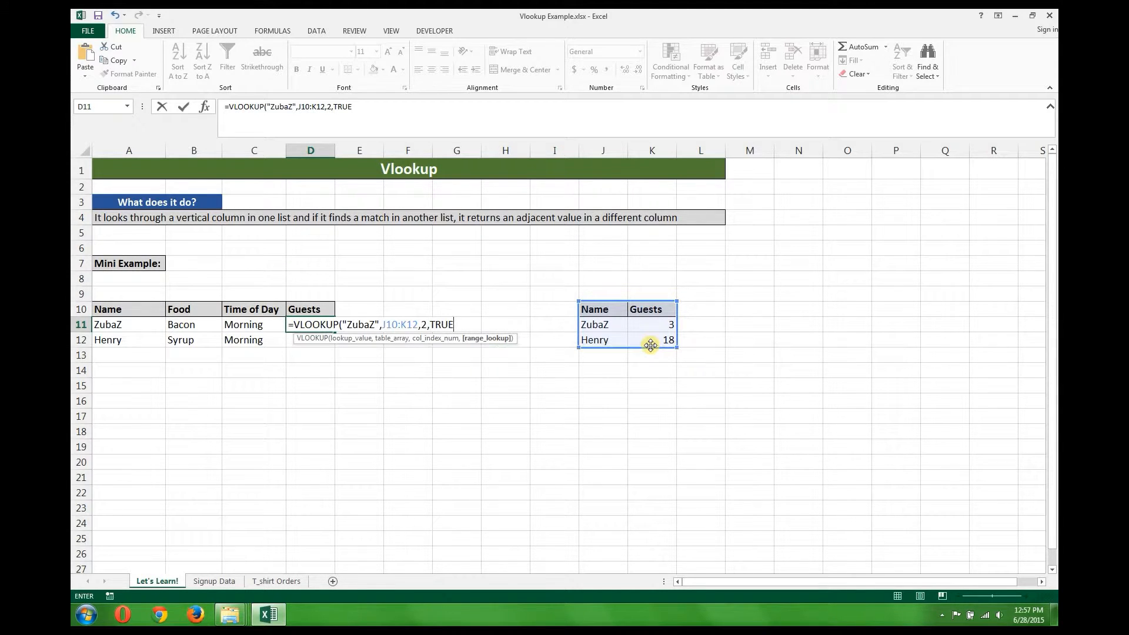
{"action": "key", "text": "Return"}
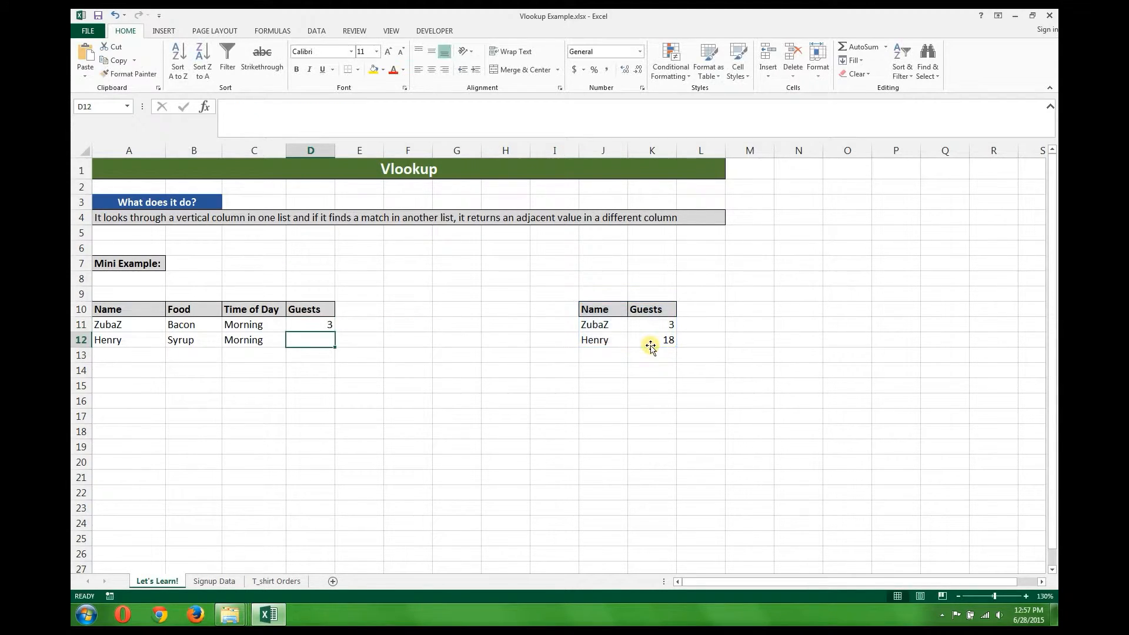
Clear the VLOOKUP formula from D11
{"action": "left_click", "coordinate": [313, 326]}
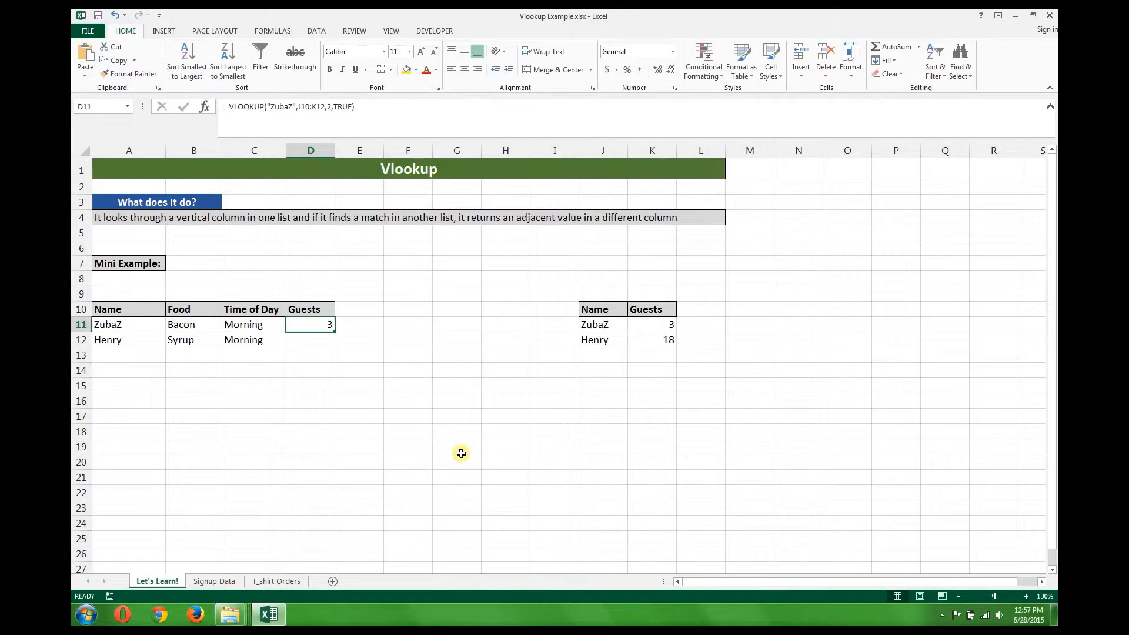
{"action": "key", "text": "Delete"}
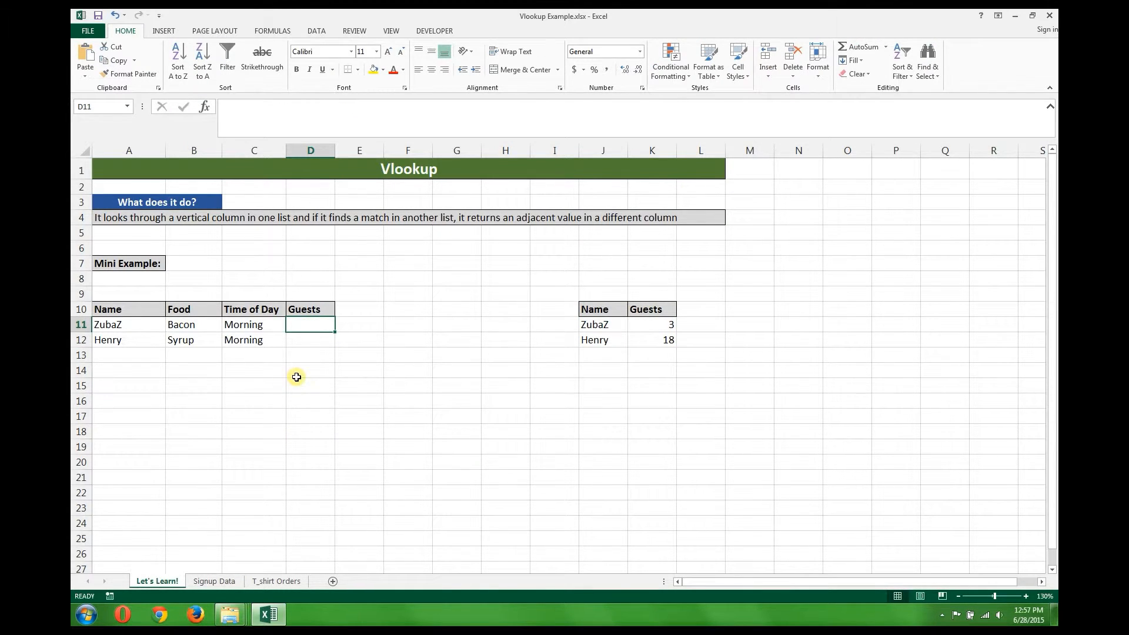
{"action": "type", "text": "=vl"}
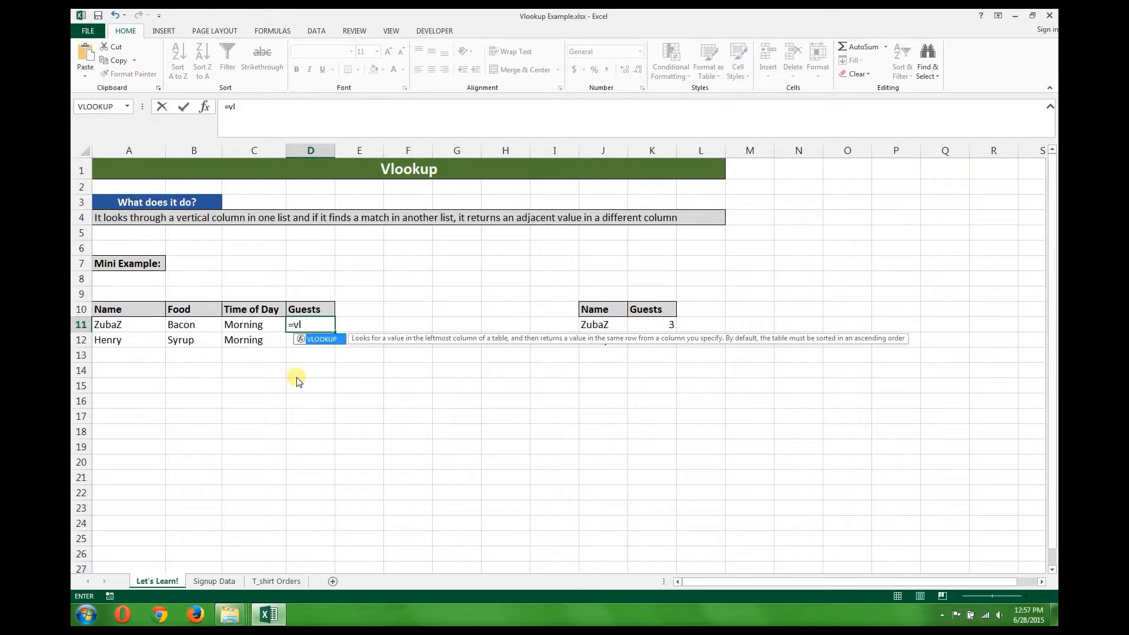
{"action": "key", "text": "Tab"}
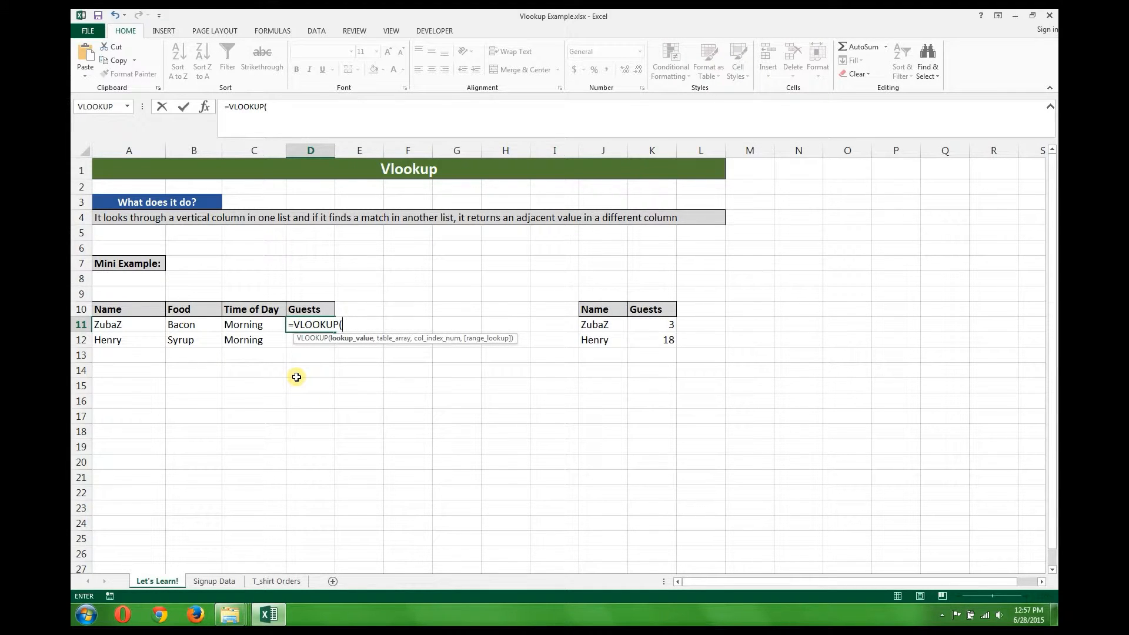
{"action": "left_click", "coordinate": [205, 108]}
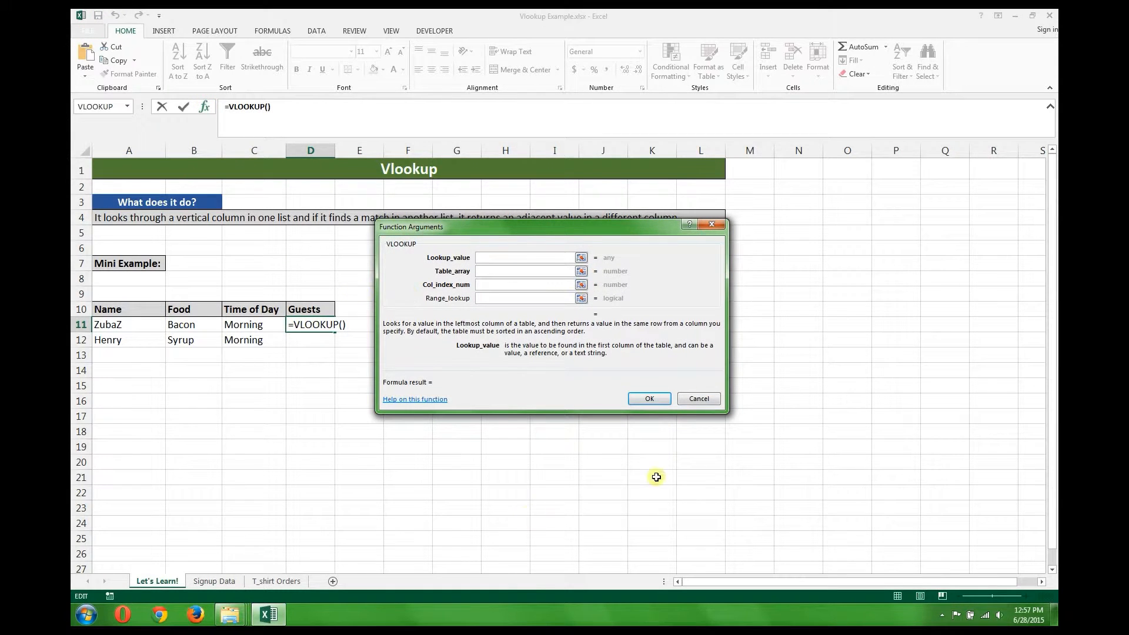
{"action": "left_click", "coordinate": [701, 399]}
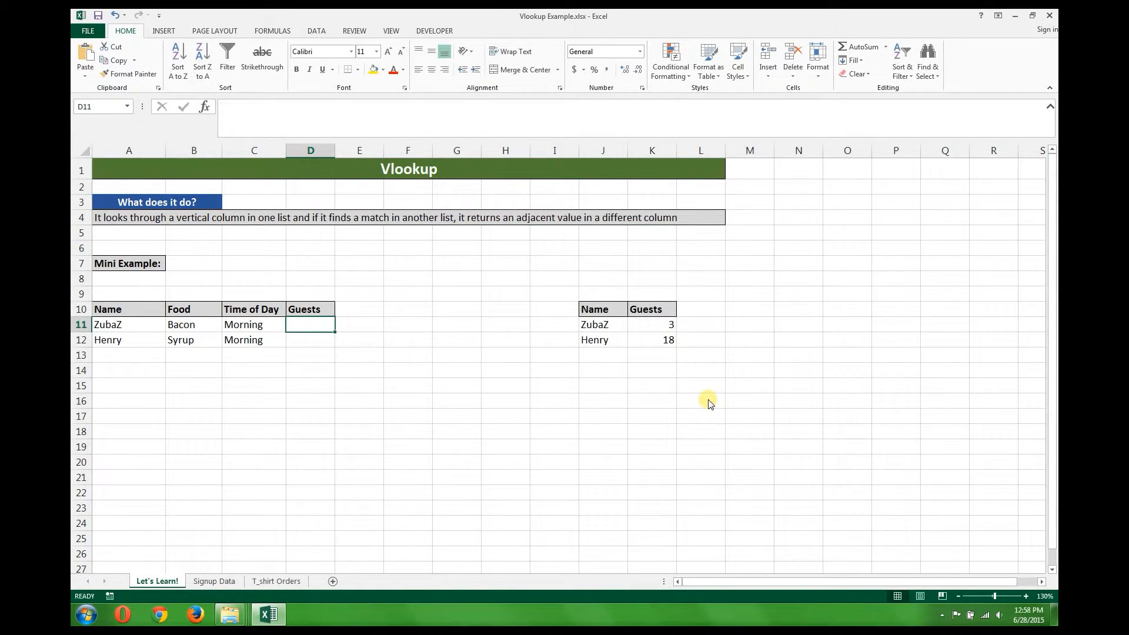
Start a VLOOKUP function in D11, open its Function Arguments dialog and move it clear of both tables
{"action": "type", "text": "=vlock"}
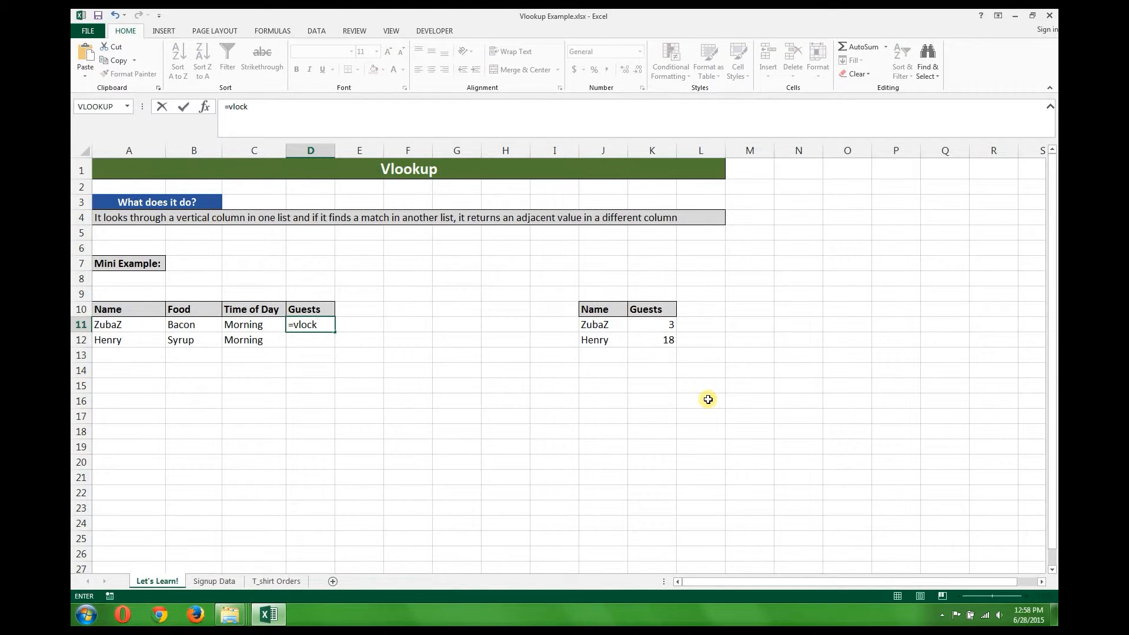
{"action": "key", "text": "BackSpace"}
{"action": "key", "text": "BackSpace"}
{"action": "key", "text": "Tab"}
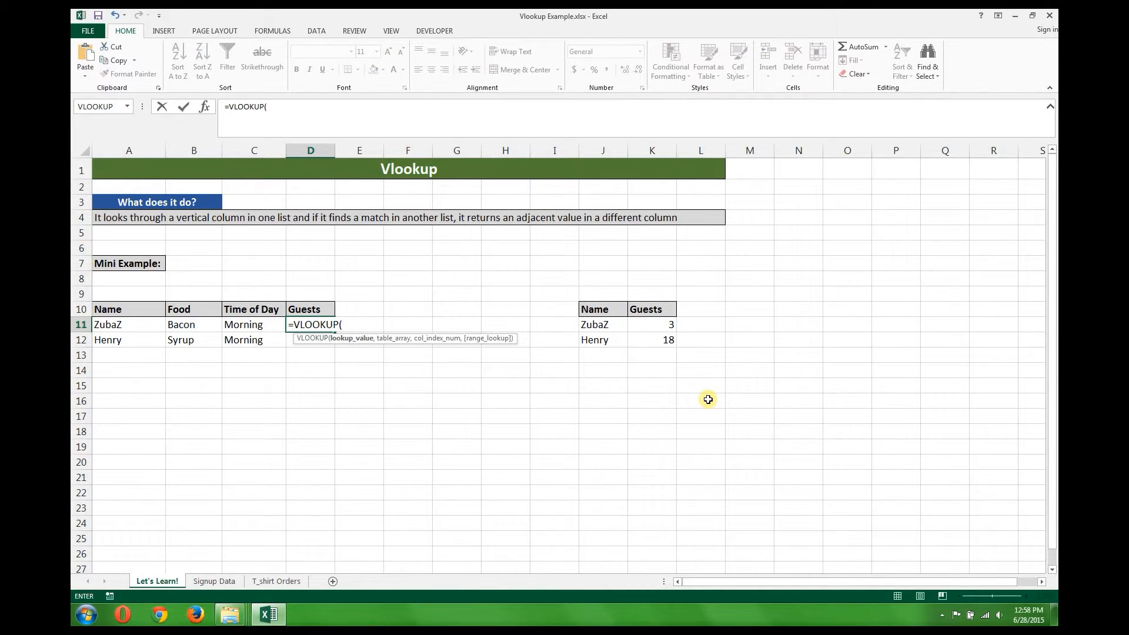
{"action": "key", "text": "ctrl+a"}
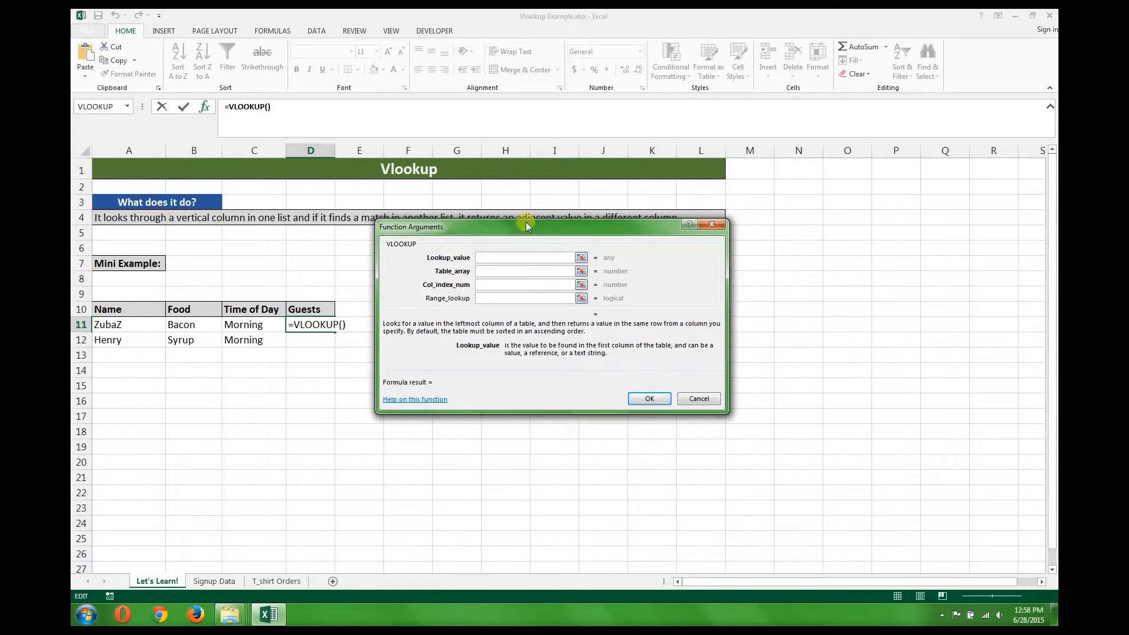
{"action": "left_click_drag", "start_coordinate": [525, 231], "coordinate": [499, 203]}
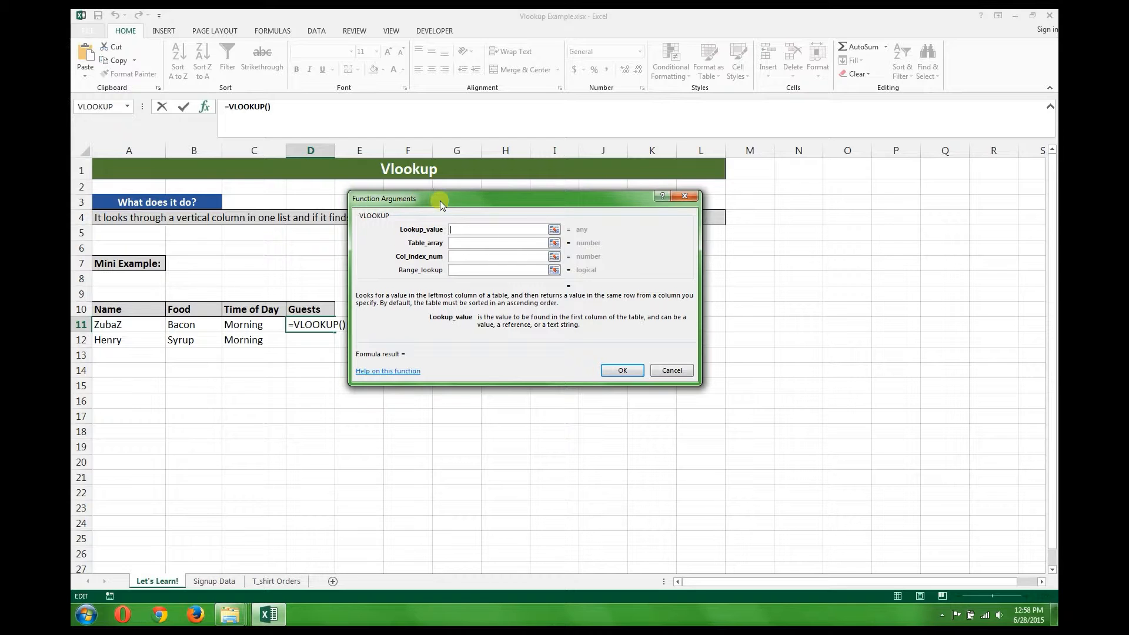
{"action": "left_click_drag", "start_coordinate": [440, 199], "coordinate": [744, 79]}
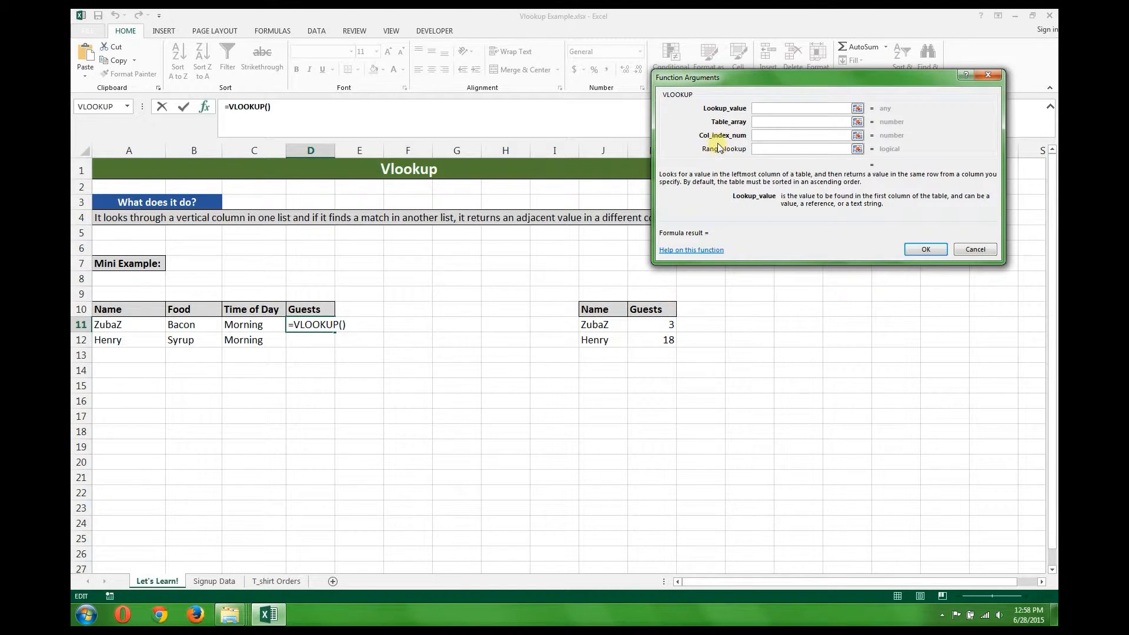
Set the VLOOKUP lookup value to cell A11
{"action": "left_click", "coordinate": [858, 109]}
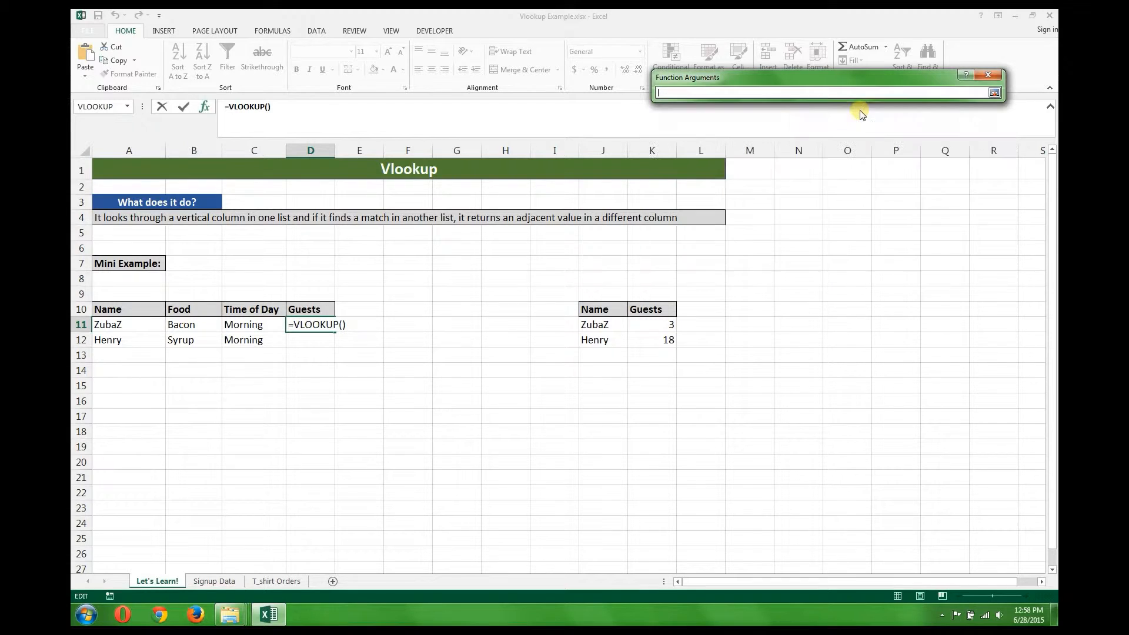
{"action": "left_click", "coordinate": [117, 325]}
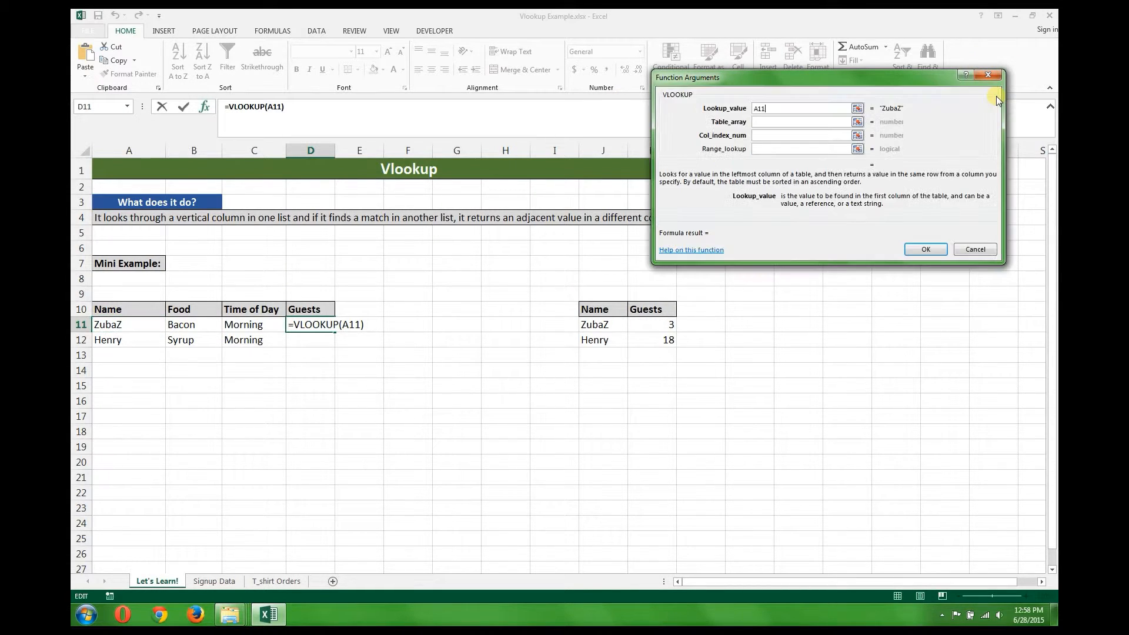
{"action": "left_click", "coordinate": [994, 93]}
Try to pick J10:K12 as the table range, and clear the mistaken entry from the lookup value
{"action": "left_click_drag", "start_coordinate": [589, 306], "coordinate": [668, 340]}
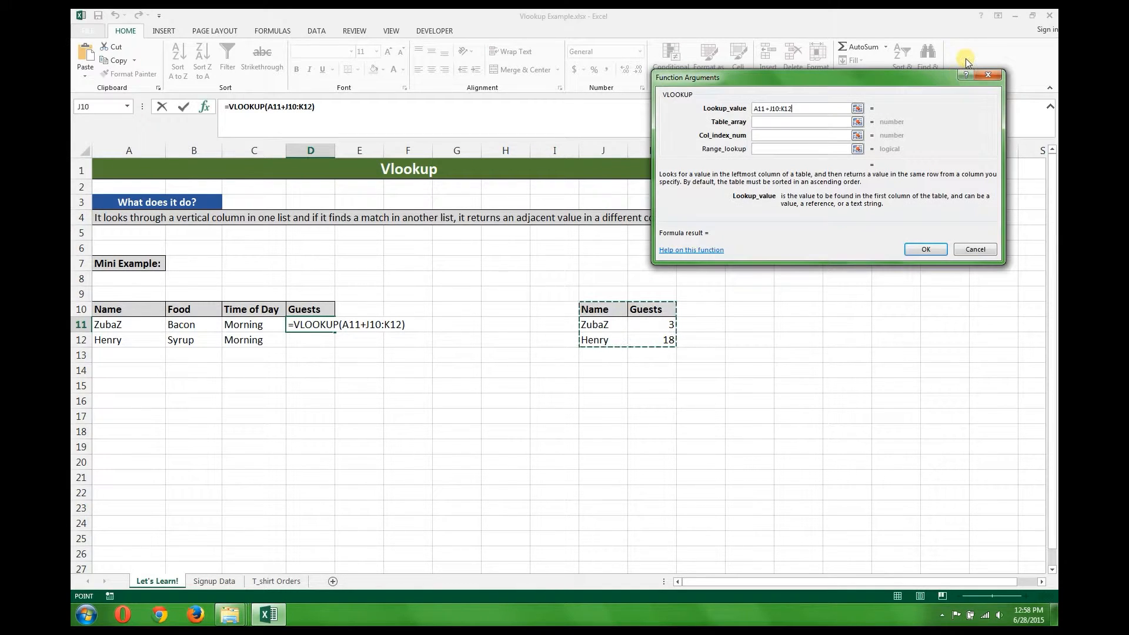
{"action": "double_click", "coordinate": [817, 112]}
{"action": "key", "text": "BackSpace"}
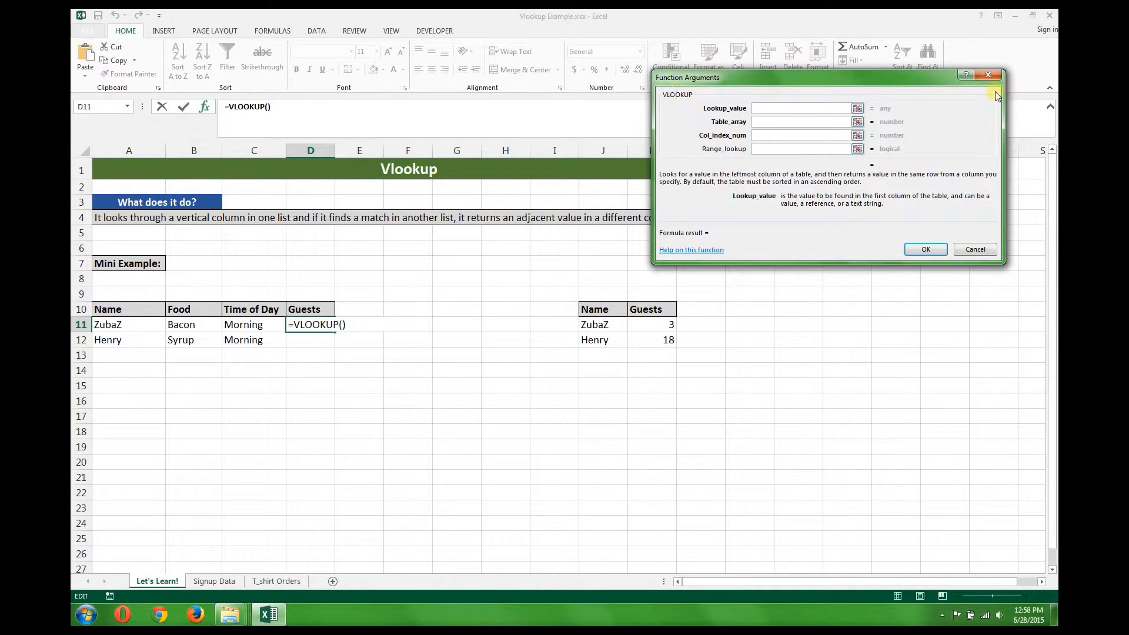
Set the D11 VLOOKUP's lookup value to A11 and its table array to J10:K12
{"action": "left_click", "coordinate": [857, 109]}
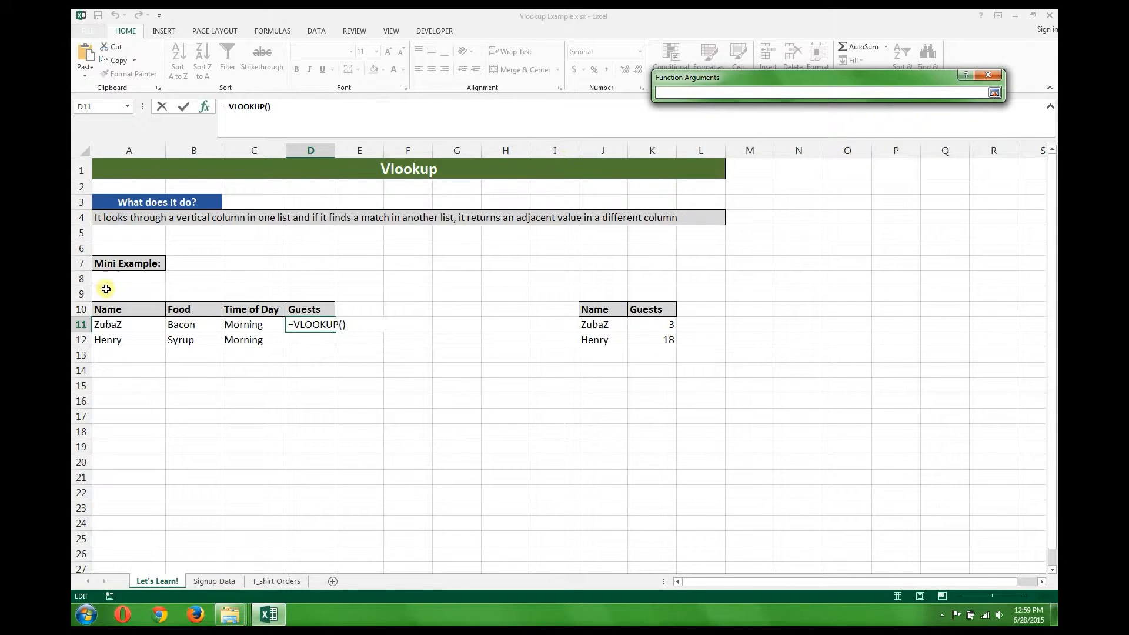
{"action": "left_click", "coordinate": [124, 318]}
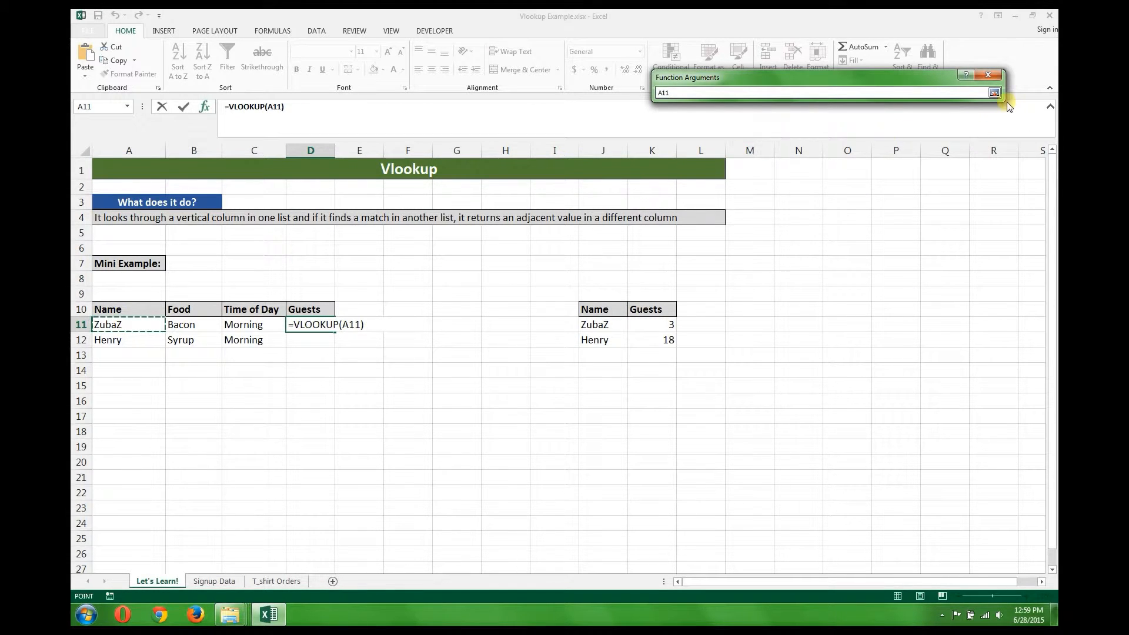
{"action": "left_click", "coordinate": [994, 93]}
{"action": "left_click", "coordinate": [849, 122]}
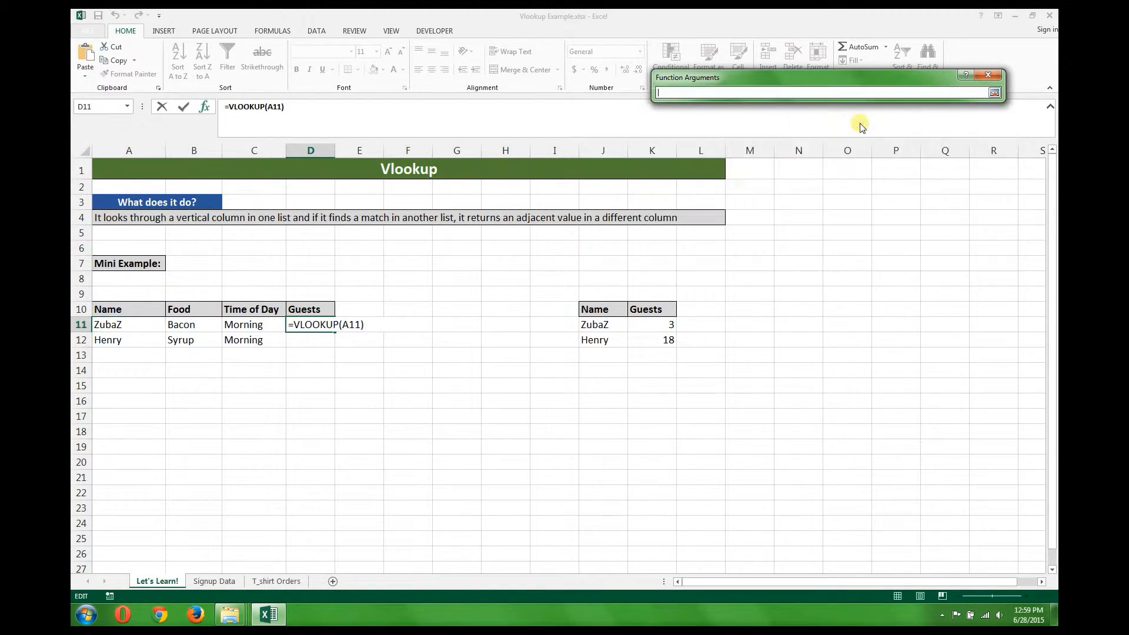
{"action": "left_click_drag", "start_coordinate": [595, 310], "coordinate": [661, 341]}
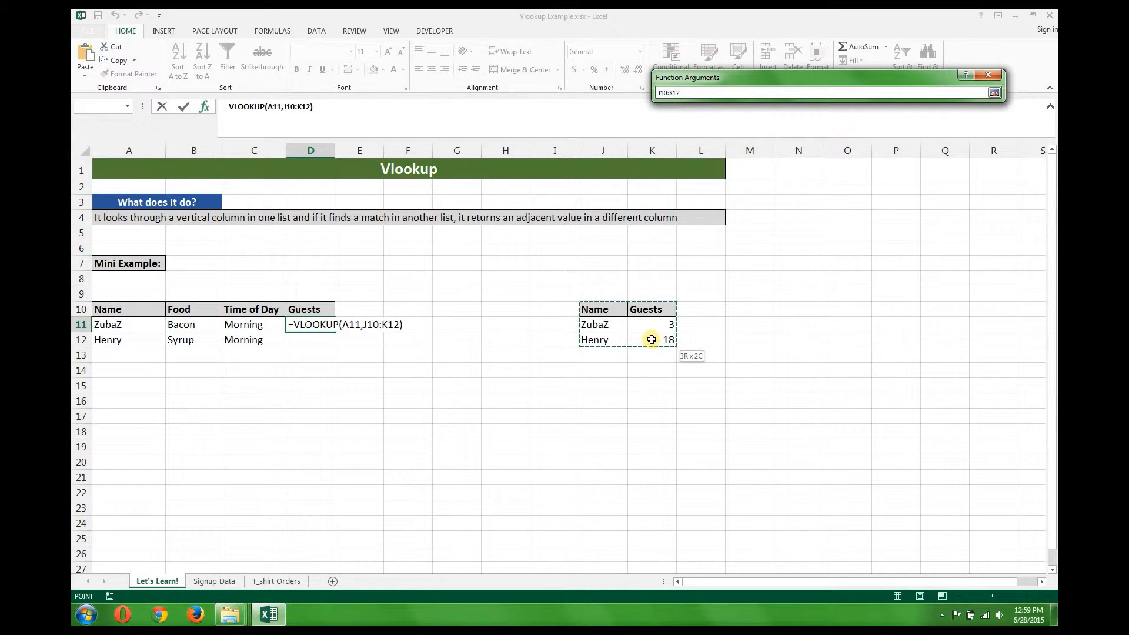
{"action": "left_click", "coordinate": [994, 93]}
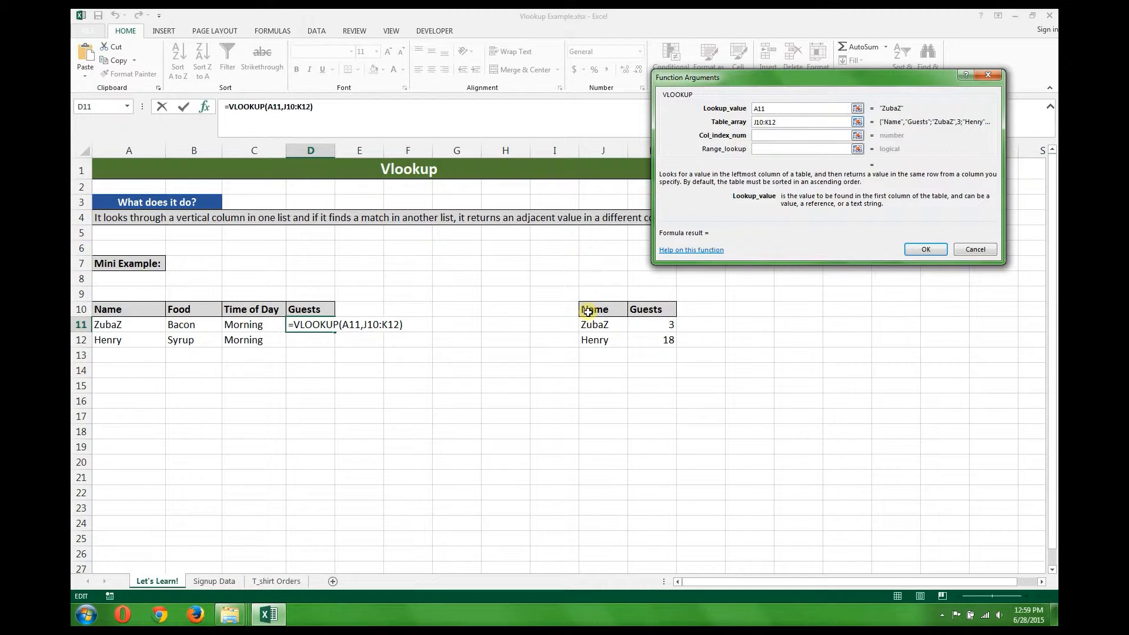
Complete the D11 VLOOKUP with column index 2 and range lookup FALSE
{"action": "left_click", "coordinate": [770, 135]}
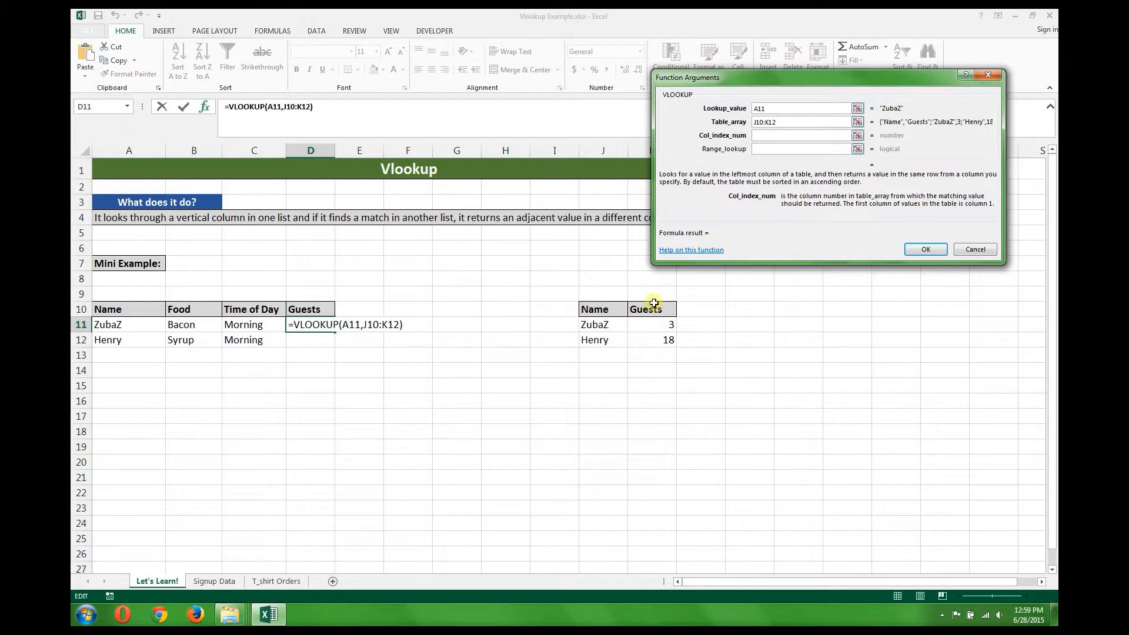
{"action": "type", "text": "2"}
{"action": "left_click", "coordinate": [774, 148]}
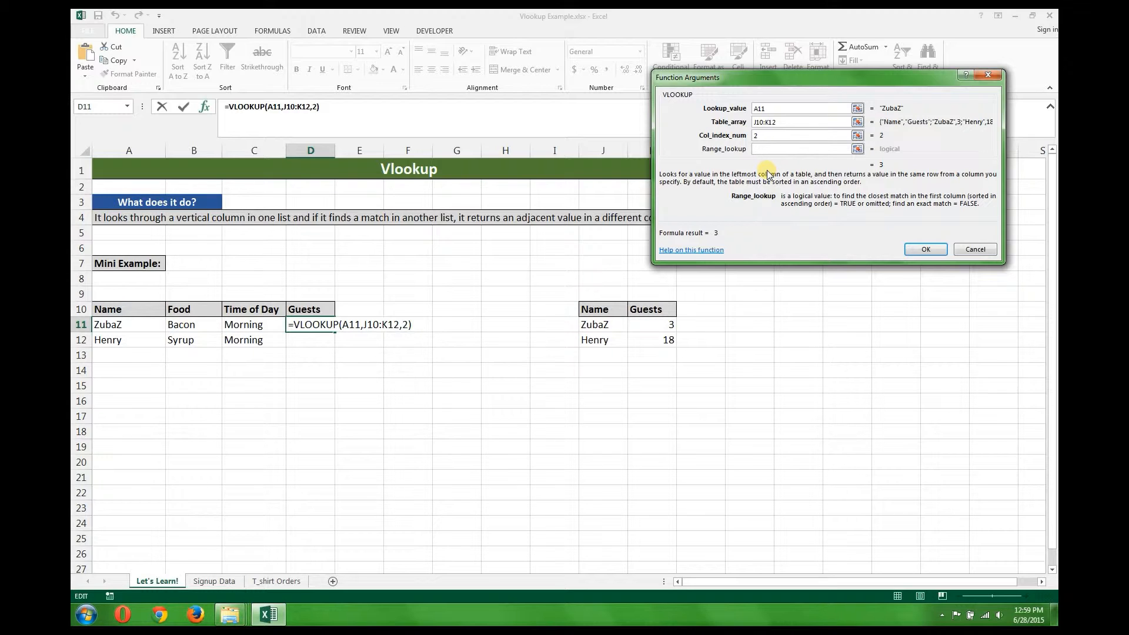
{"action": "type", "text": "FALSE"}
{"action": "left_click", "coordinate": [926, 249]}
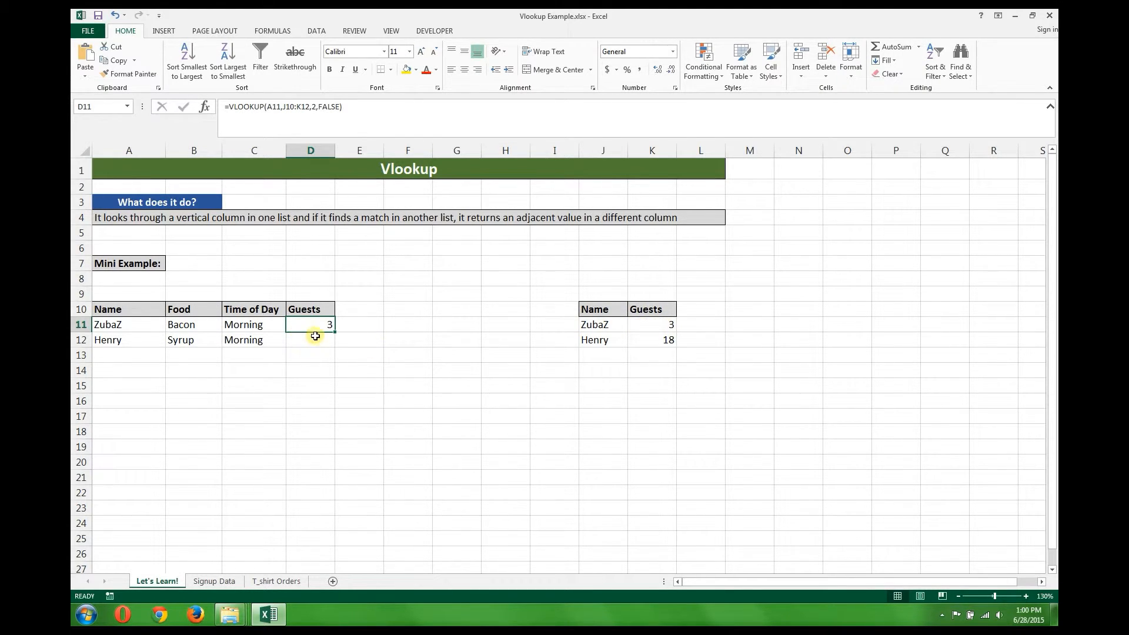
Start a VLOOKUP function in D12 with its Function Arguments dialog and set the lookup value to A12
{"action": "left_click", "coordinate": [316, 339]}
{"action": "type", "text": "=vl"}
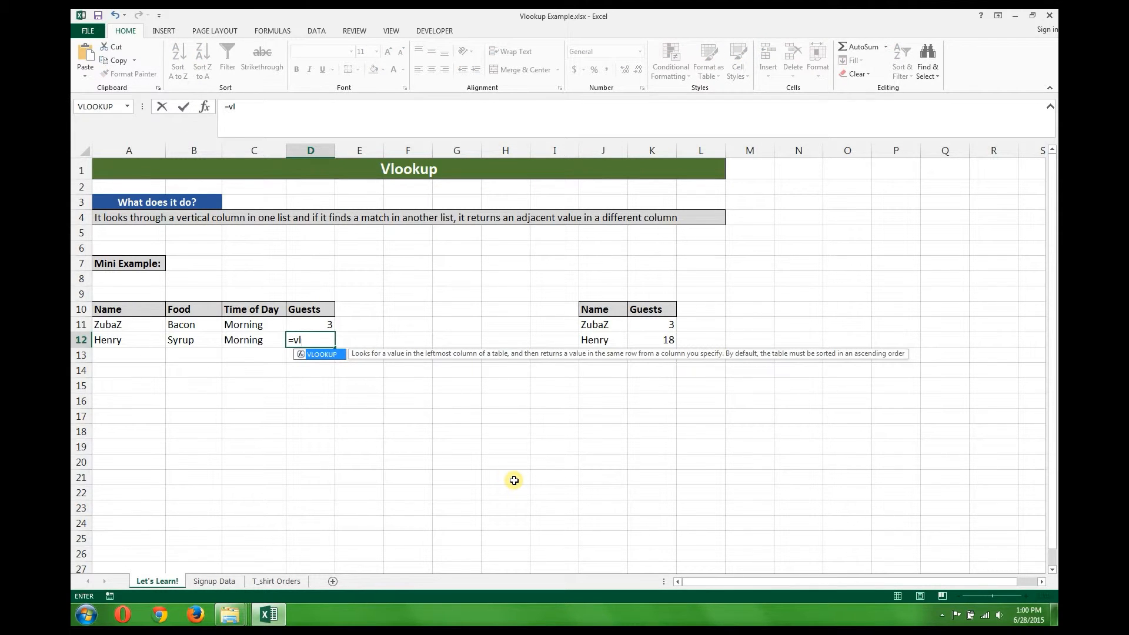
{"action": "key", "text": "Tab"}
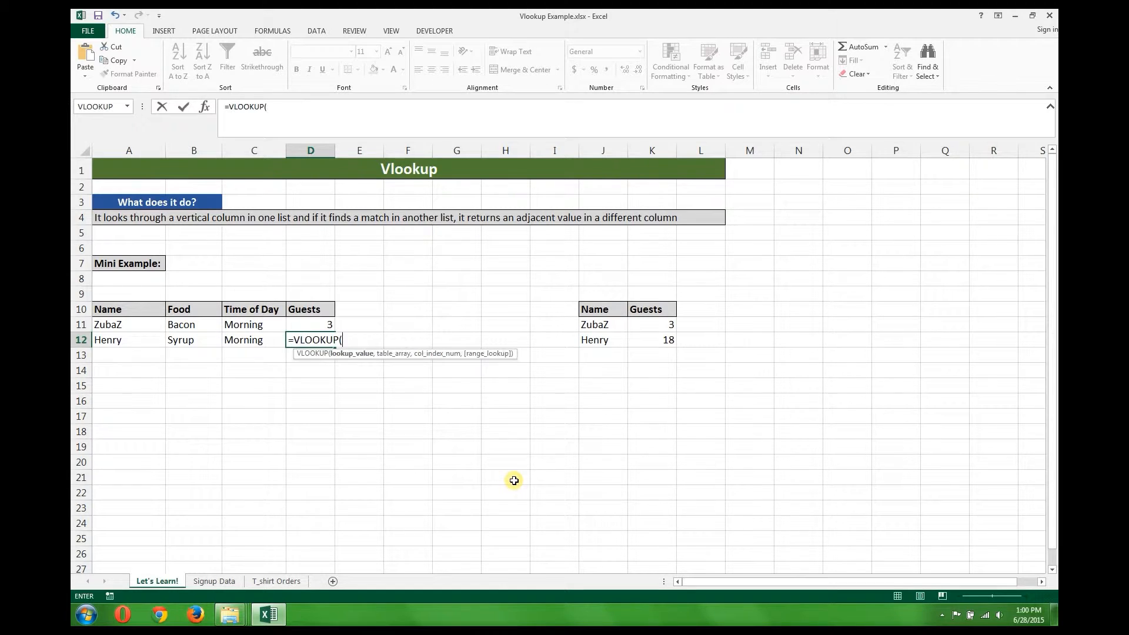
{"action": "key", "text": "ctrl+a"}
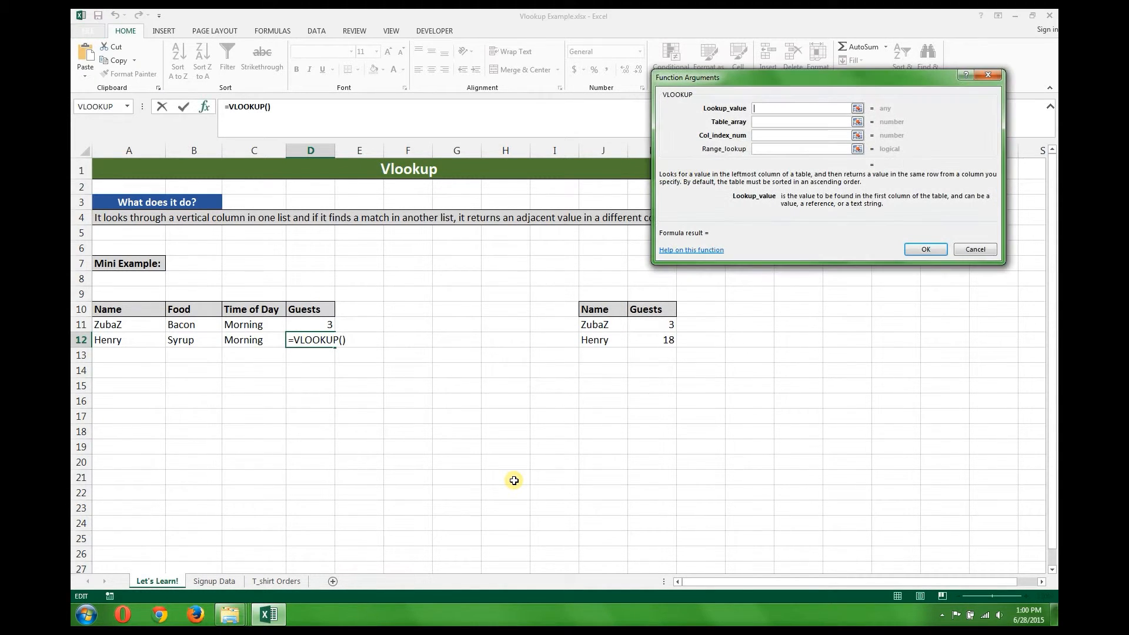
{"action": "left_click", "coordinate": [856, 110]}
{"action": "left_click", "coordinate": [106, 340]}
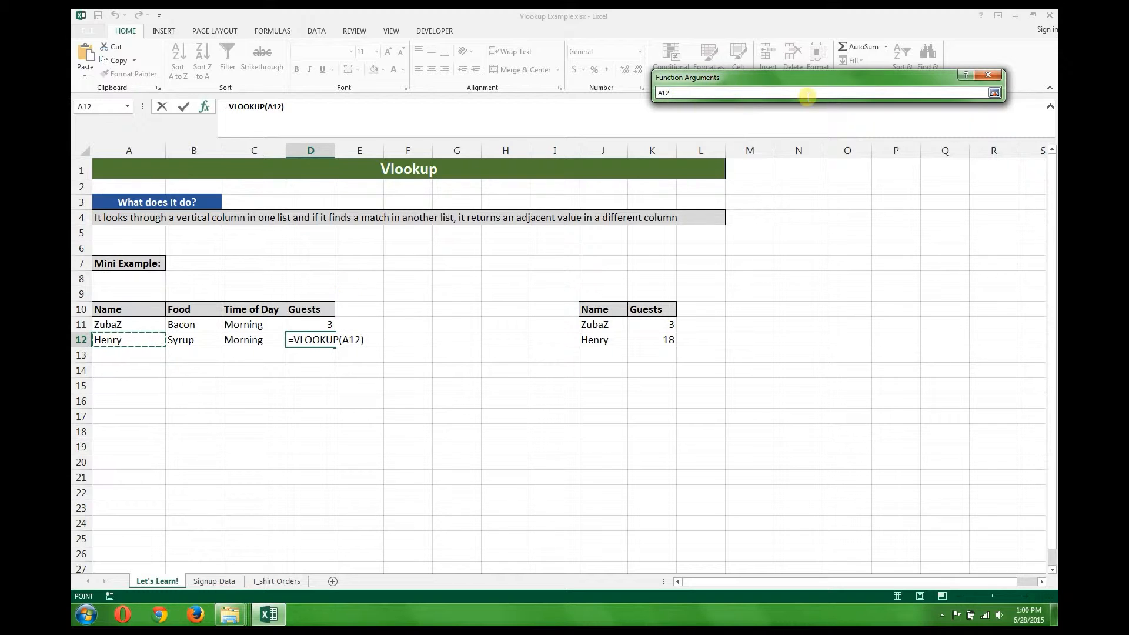
{"action": "left_click", "coordinate": [994, 92]}
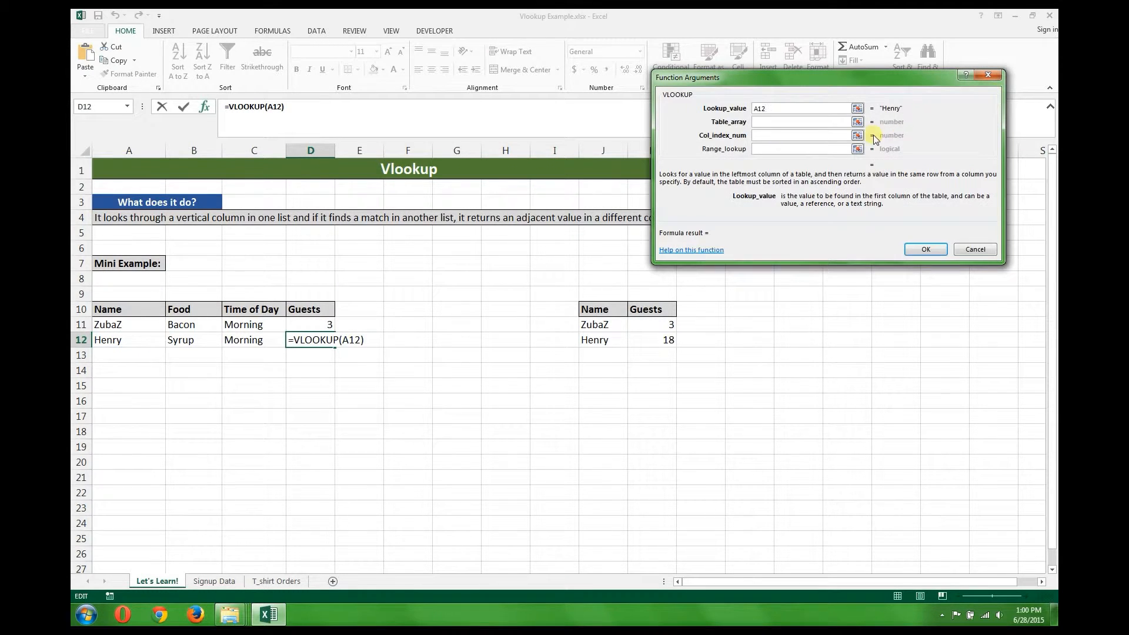
Complete the D12 VLOOKUP with table array J10:K12, column index 2 and range lookup FALSE
{"action": "left_click", "coordinate": [857, 122]}
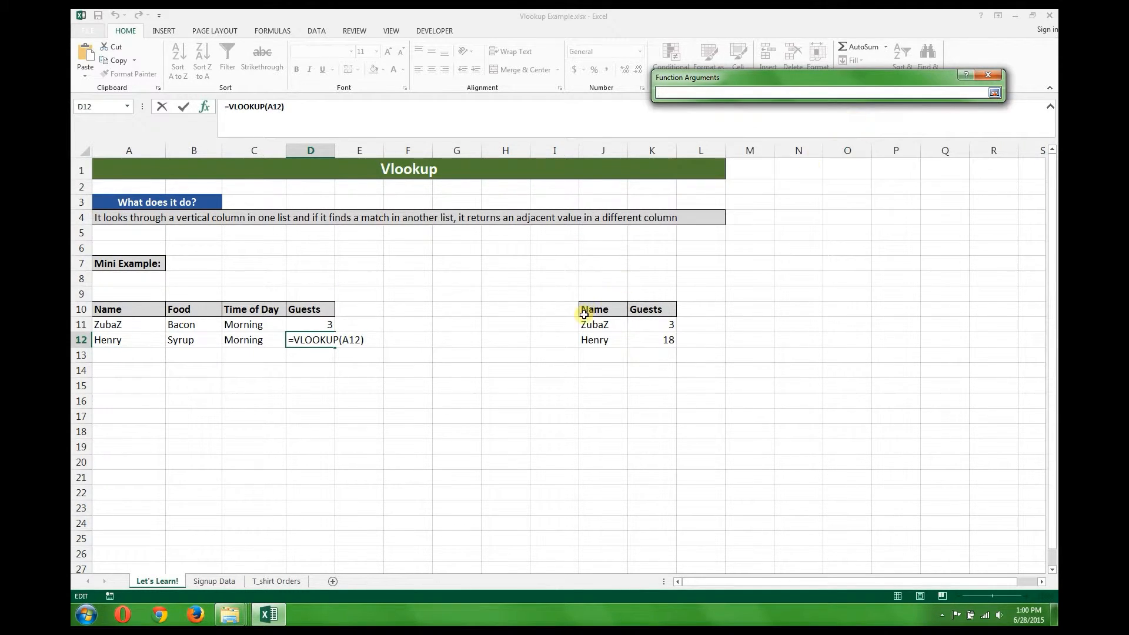
{"action": "left_click_drag", "start_coordinate": [586, 311], "coordinate": [650, 341]}
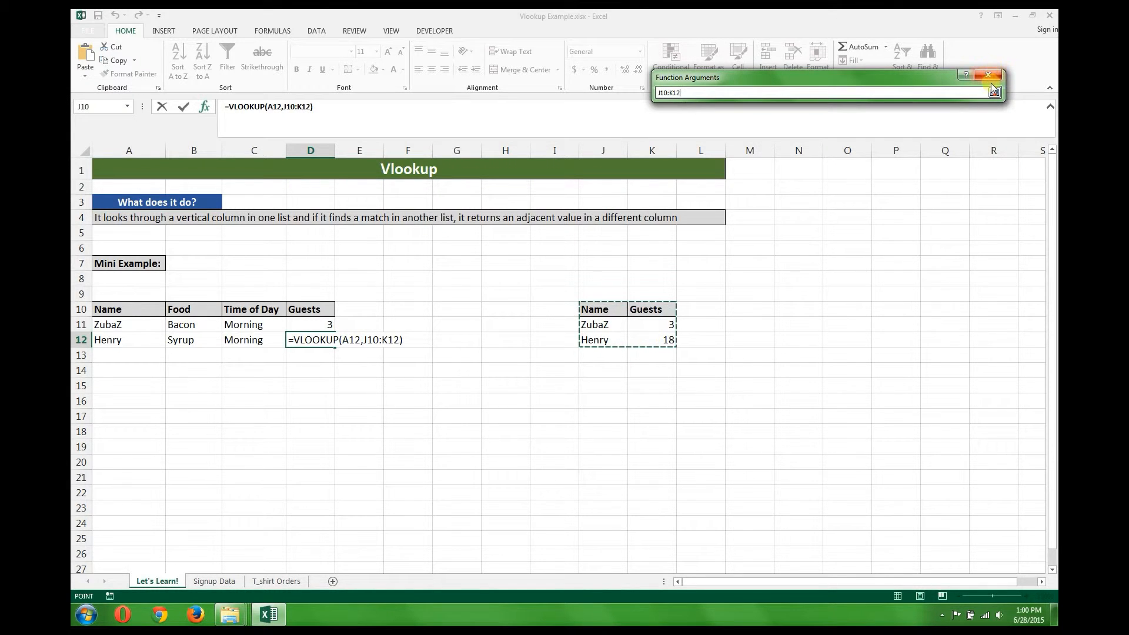
{"action": "left_click", "coordinate": [994, 92]}
{"action": "left_click", "coordinate": [771, 137]}
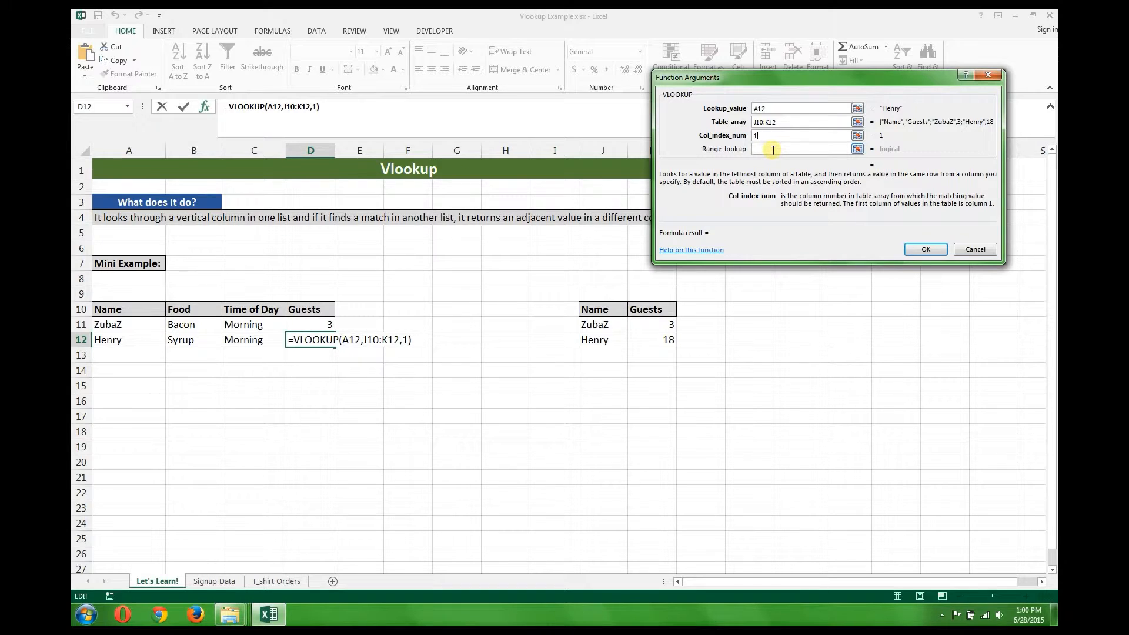
{"action": "left_click", "coordinate": [774, 150]}
{"action": "type", "text": "FALSE"}
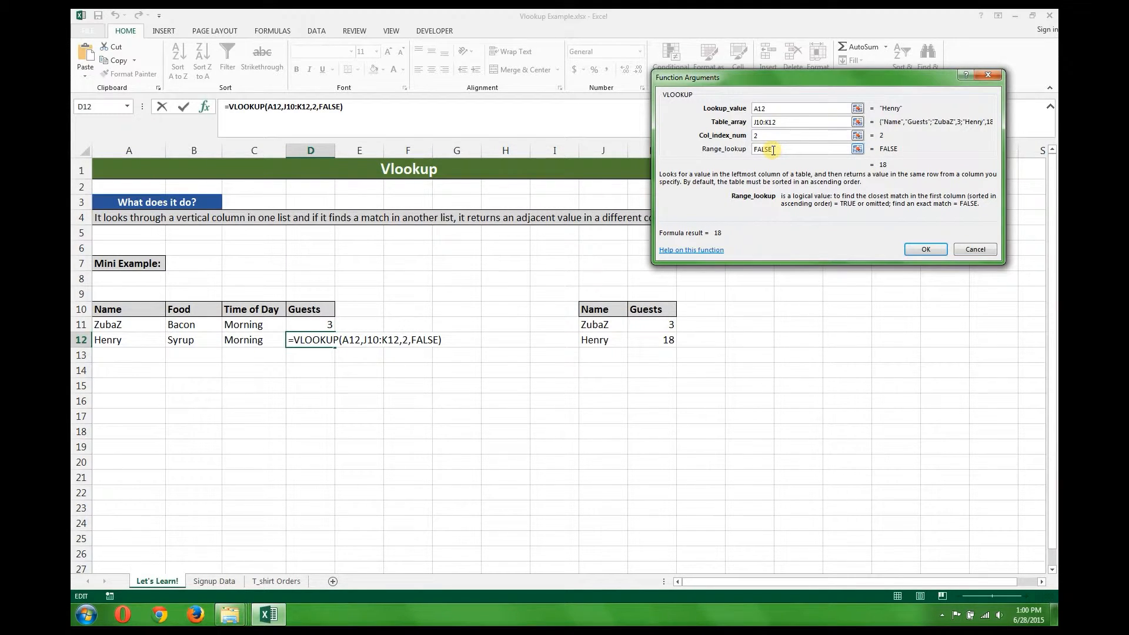
{"action": "key", "text": "Return"}
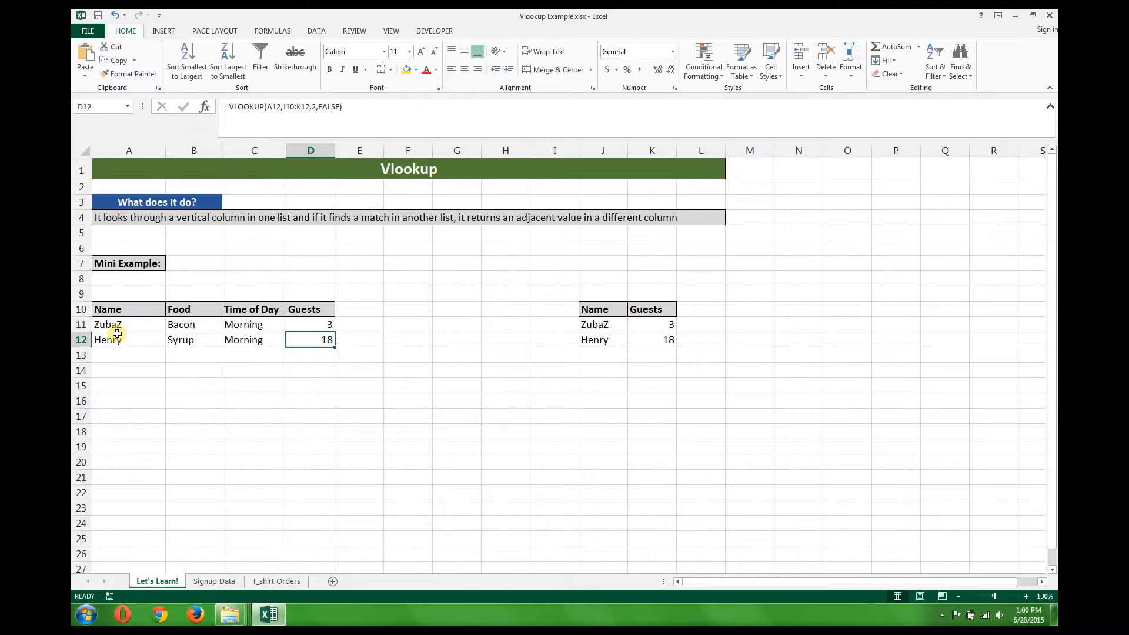
Review the VLOOKUP formula in D12, highlighting its arguments, the lookup value and the whole formula, and leave it as it is
{"action": "left_click", "coordinate": [250, 108]}
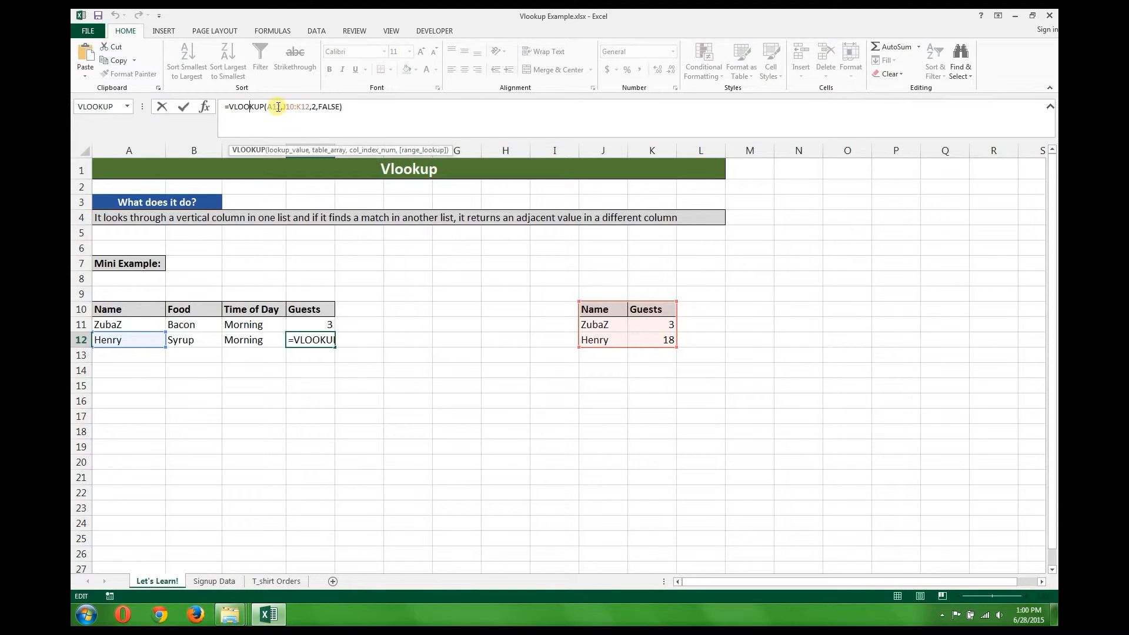
{"action": "left_click", "coordinate": [267, 108]}
{"action": "key", "text": "shift+End"}
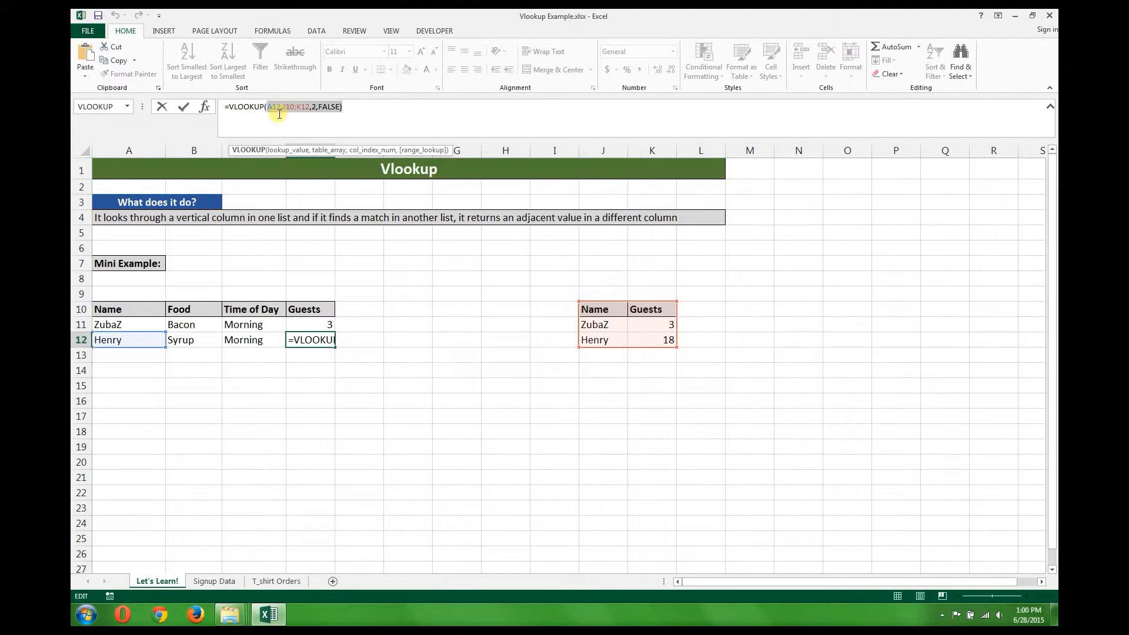
{"action": "double_click", "coordinate": [275, 112]}
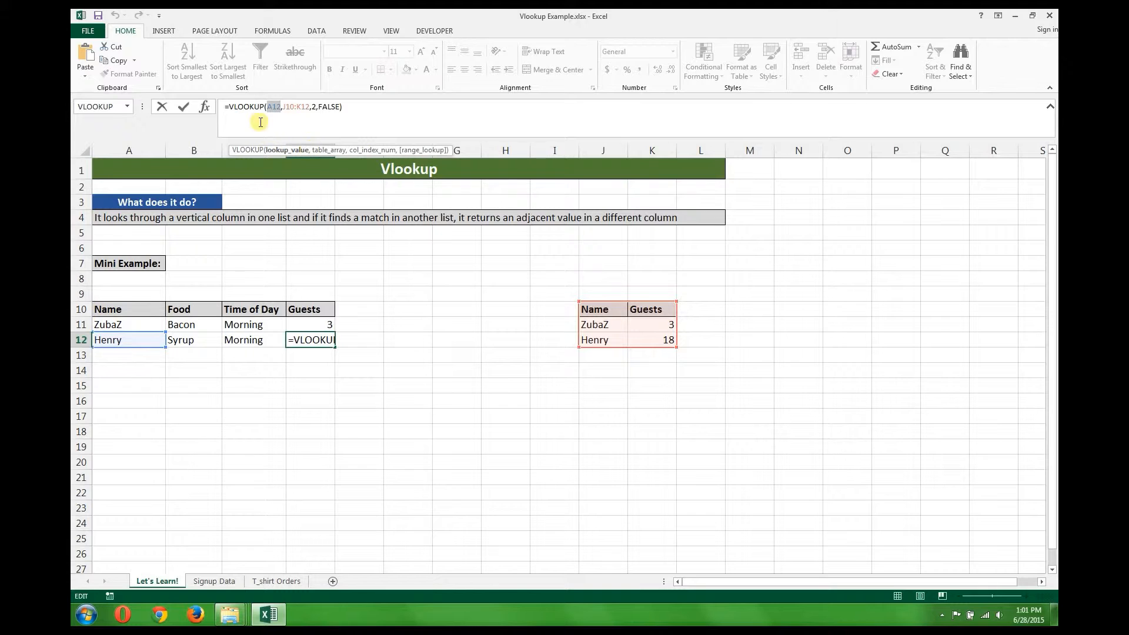
{"action": "left_click_drag", "start_coordinate": [378, 111], "coordinate": [229, 91]}
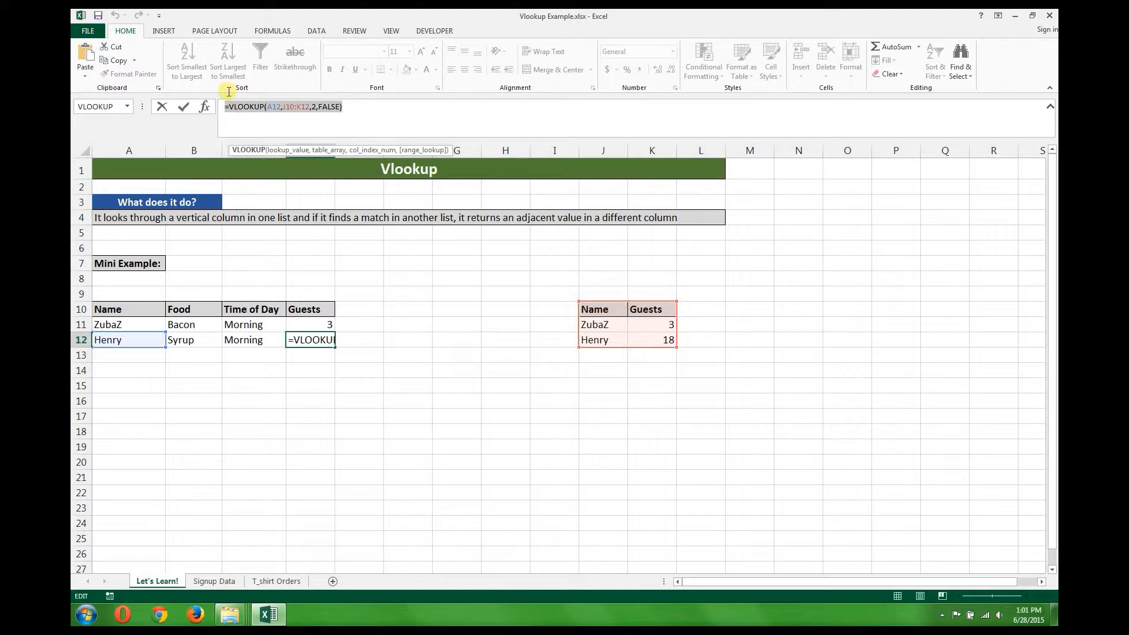
{"action": "left_click", "coordinate": [390, 114]}
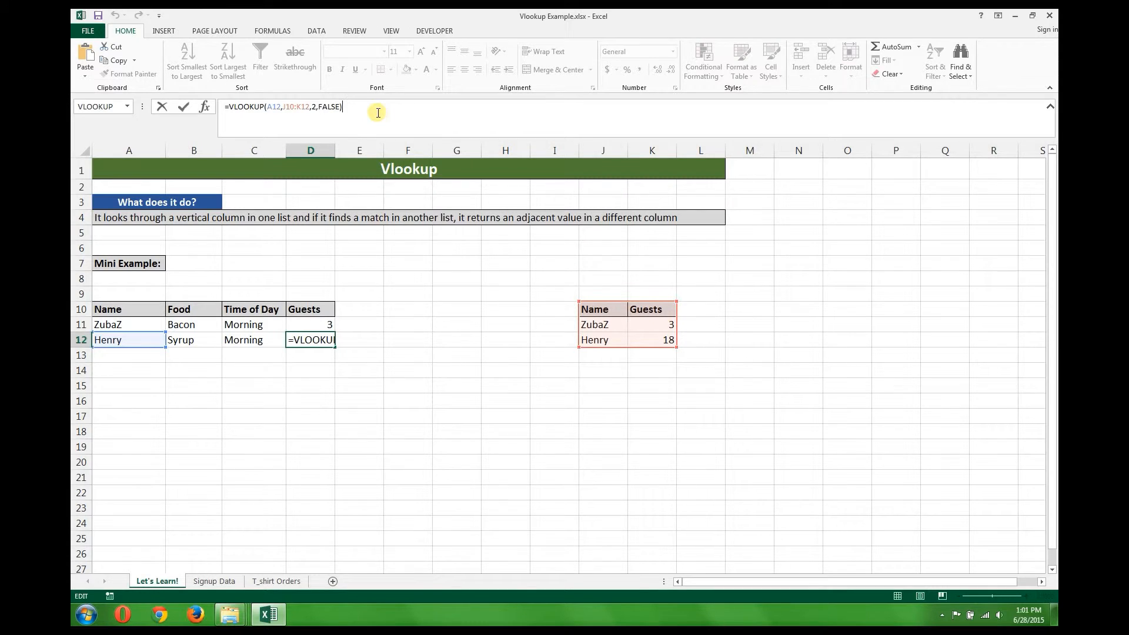
{"action": "key", "text": "Return"}
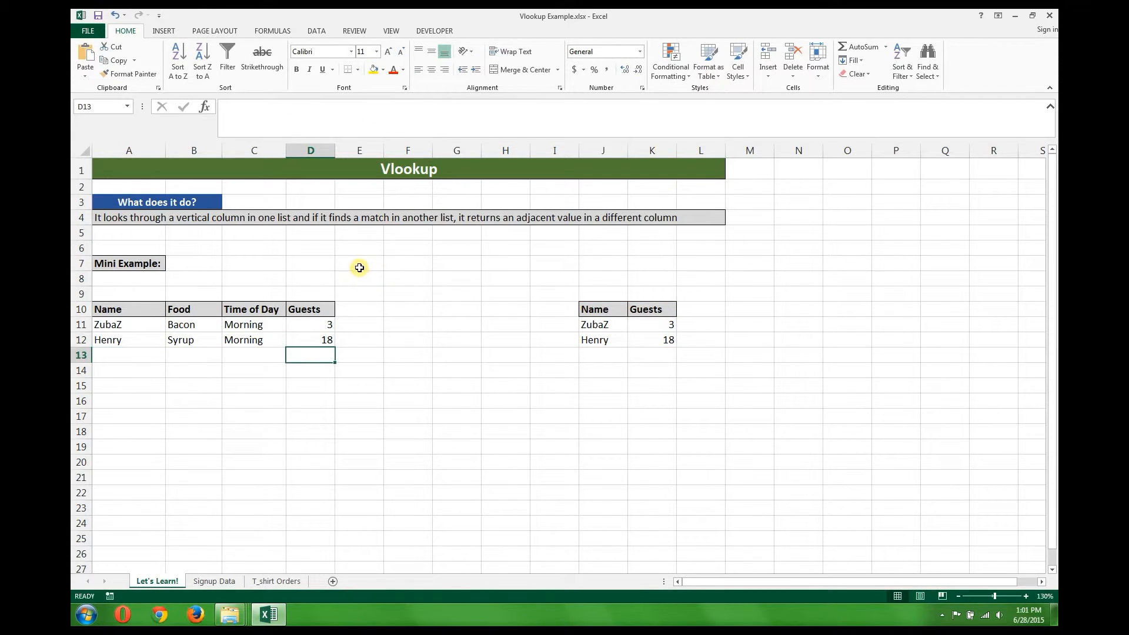
Open the Signup Data sheet and check how far its ID list extends, returning to the header
{"action": "left_click", "coordinate": [207, 581]}
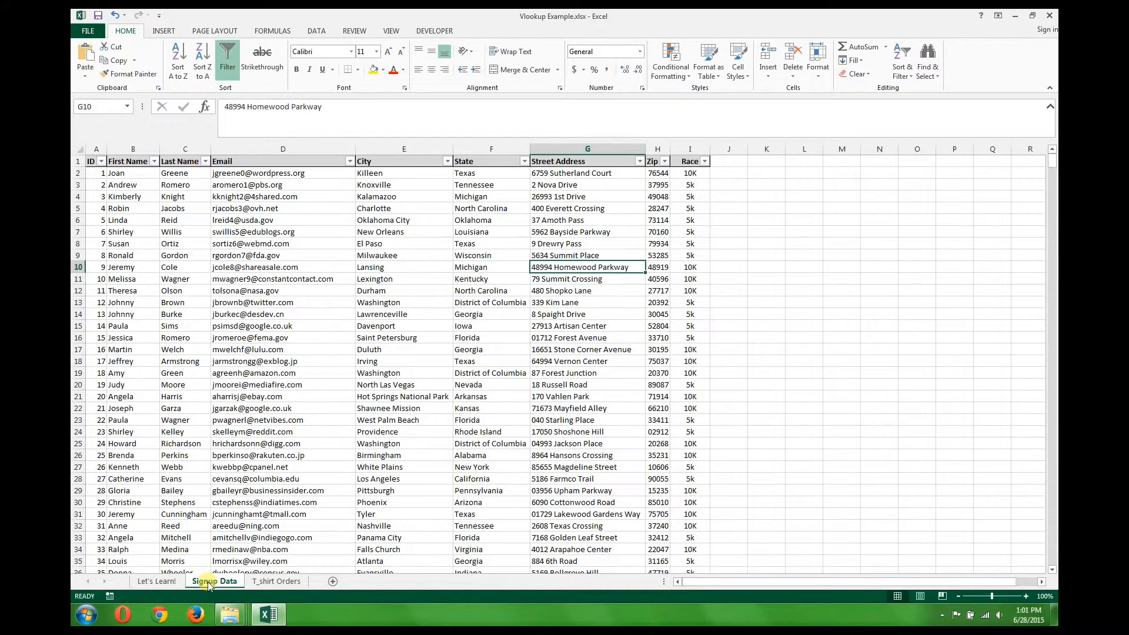
{"action": "left_click", "coordinate": [97, 174]}
{"action": "key", "text": "ctrl+Down"}
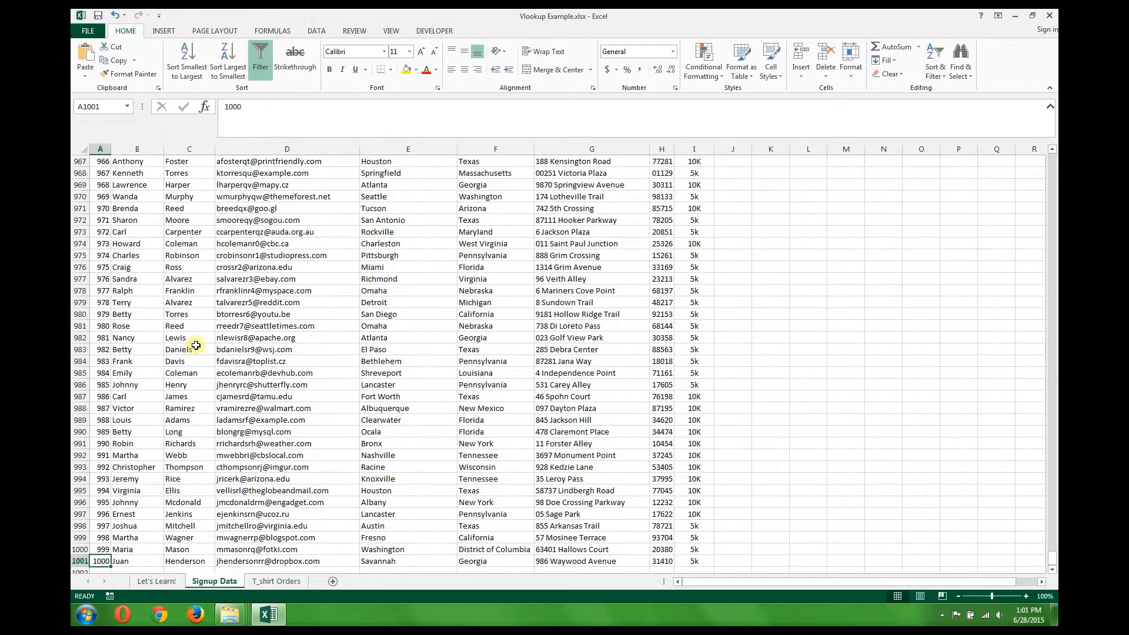
{"action": "key", "text": "ctrl+Up"}
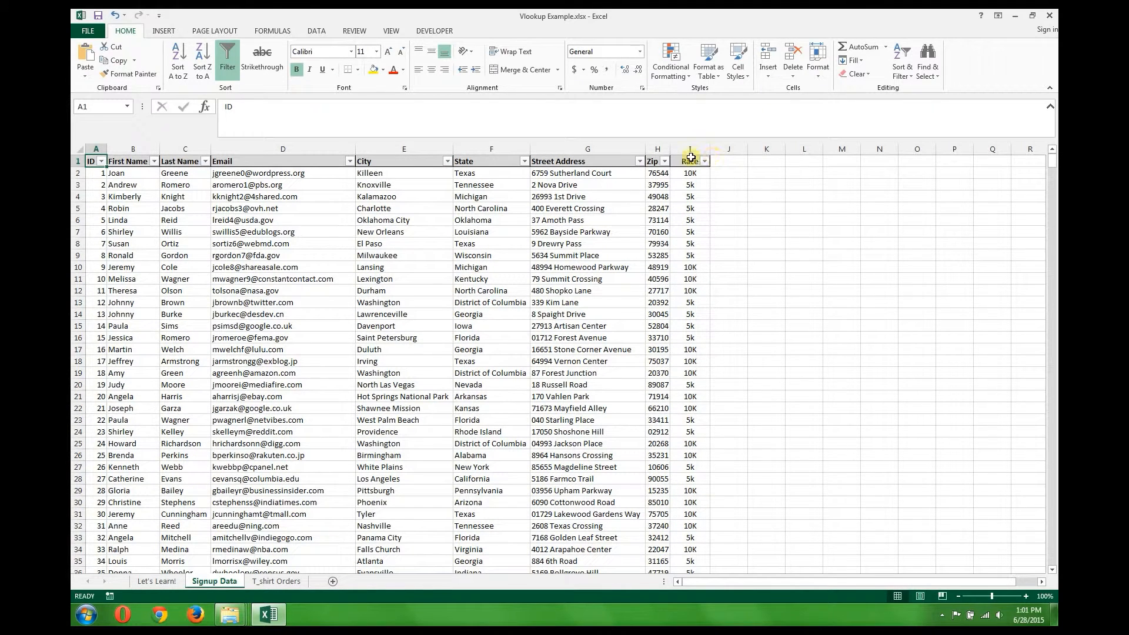
Examine the Signup Data sheet's Race column, the first participant records and the header row from ID to Race
{"action": "left_click", "coordinate": [690, 149]}
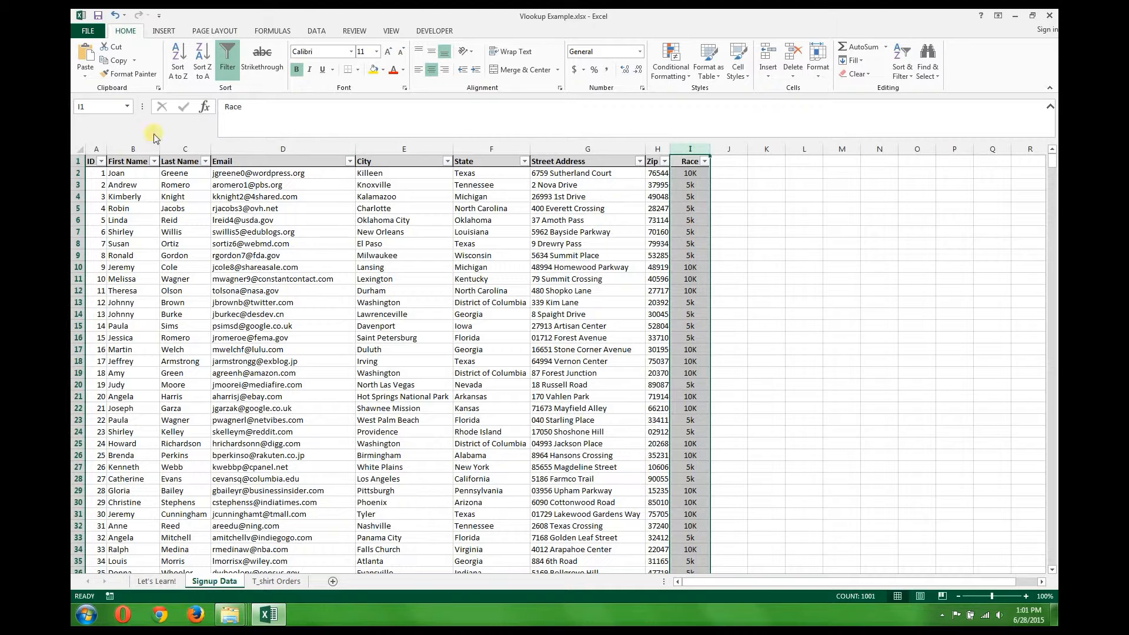
{"action": "left_click", "coordinate": [100, 185]}
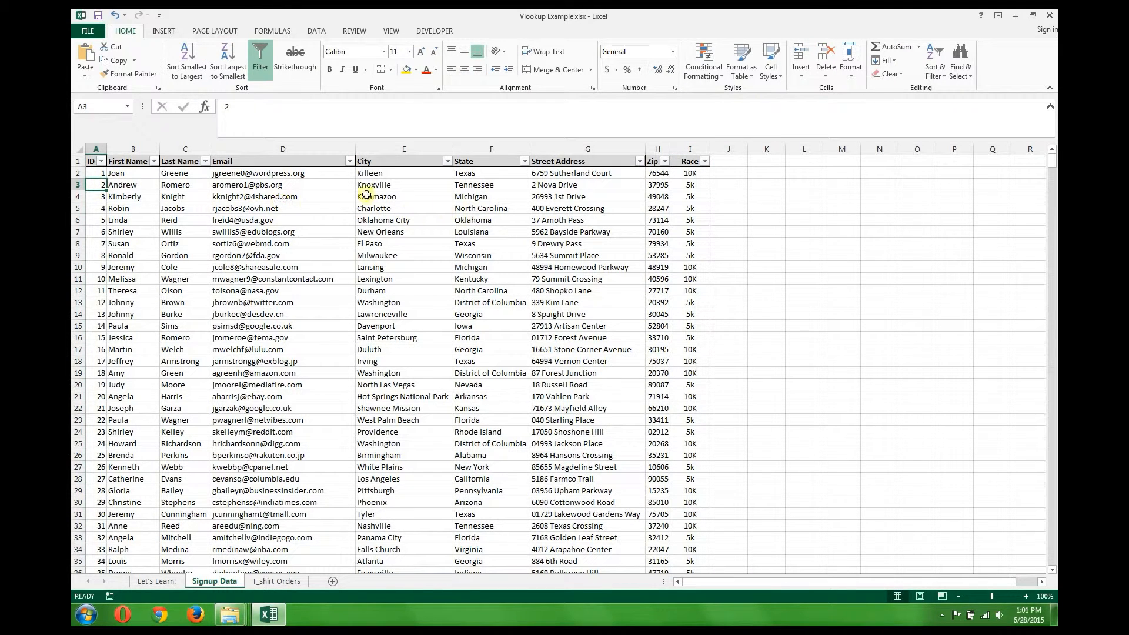
{"action": "left_click_drag", "start_coordinate": [96, 172], "coordinate": [694, 340]}
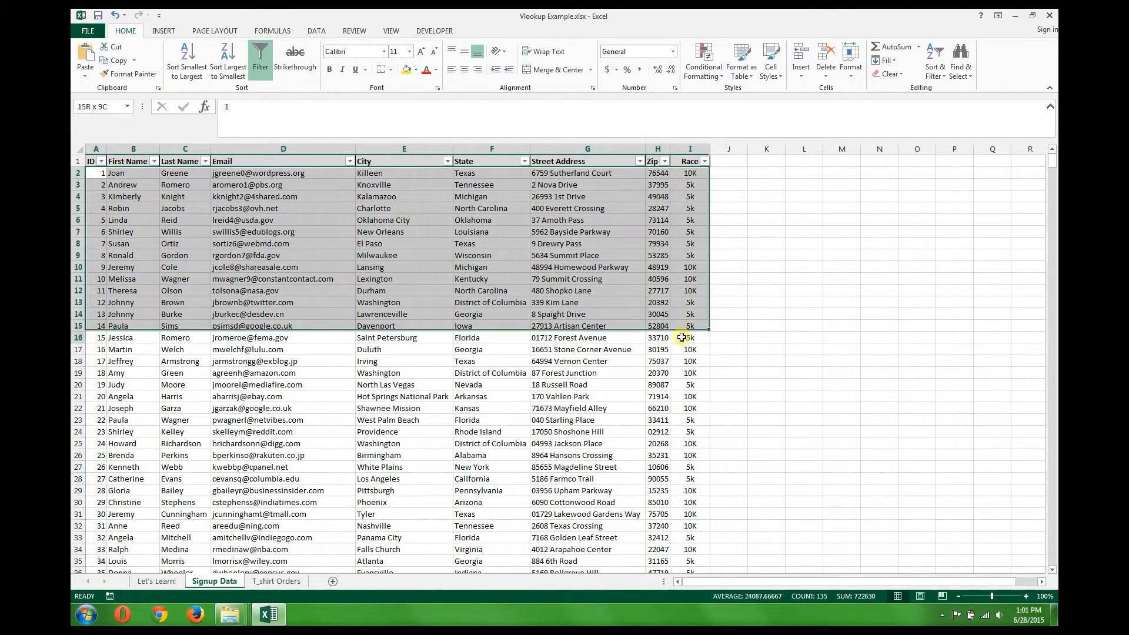
{"action": "left_click", "coordinate": [474, 300]}
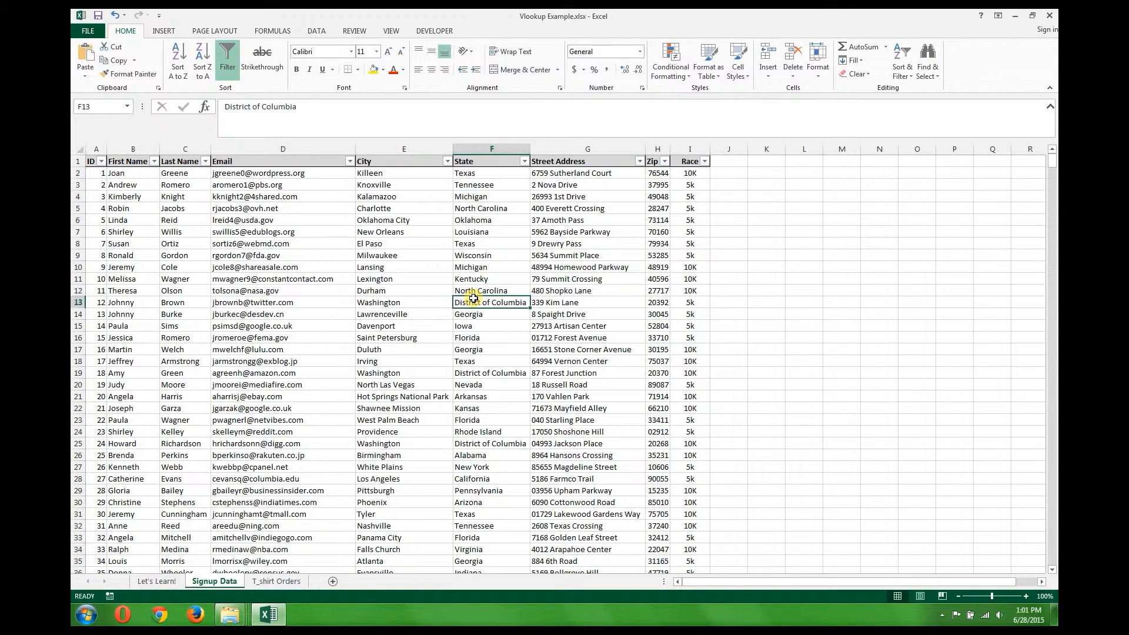
{"action": "left_click", "coordinate": [92, 161]}
{"action": "key", "text": "ctrl+shift+Right"}
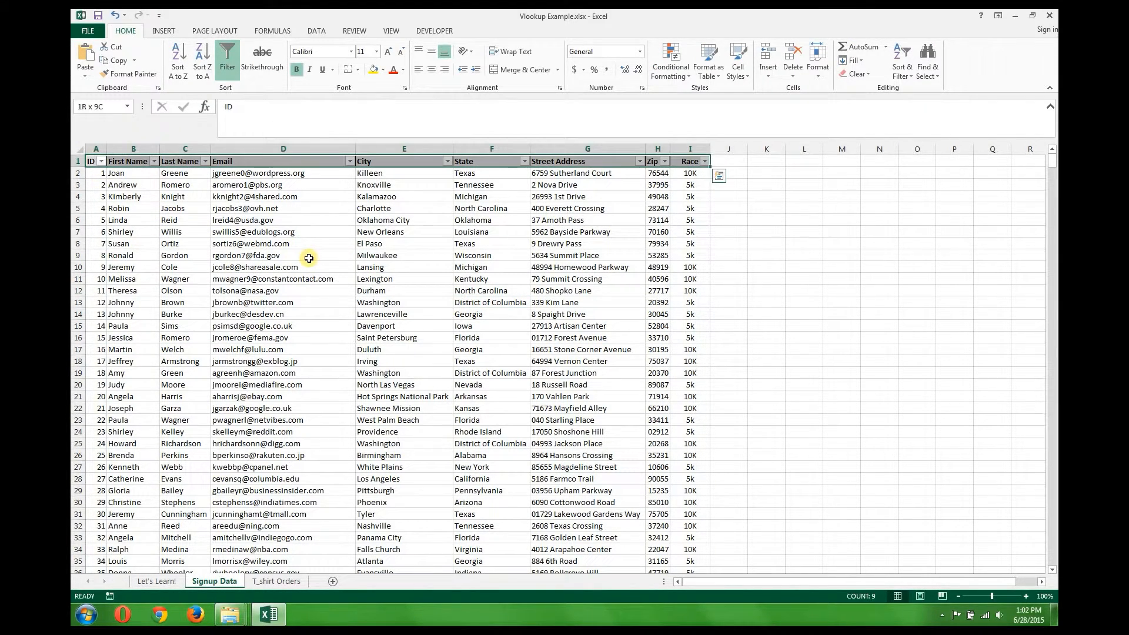
{"action": "left_click", "coordinate": [232, 255]}
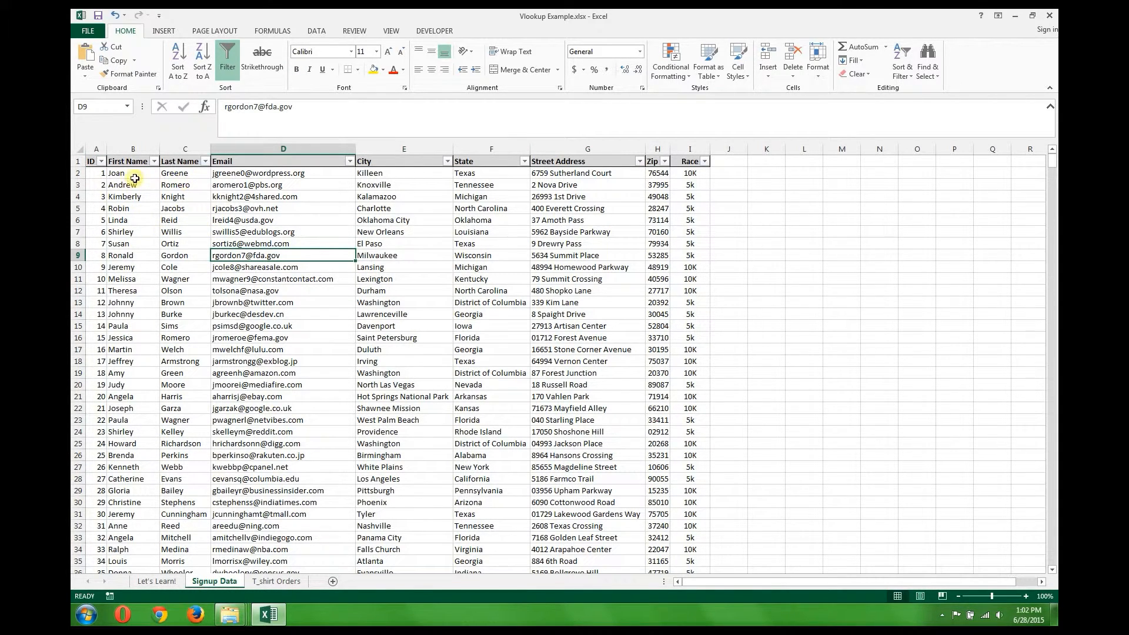
Open the T_shirt Orders sheet and highlight the Gender through Date_Ordered columns for review
{"action": "left_click", "coordinate": [278, 581]}
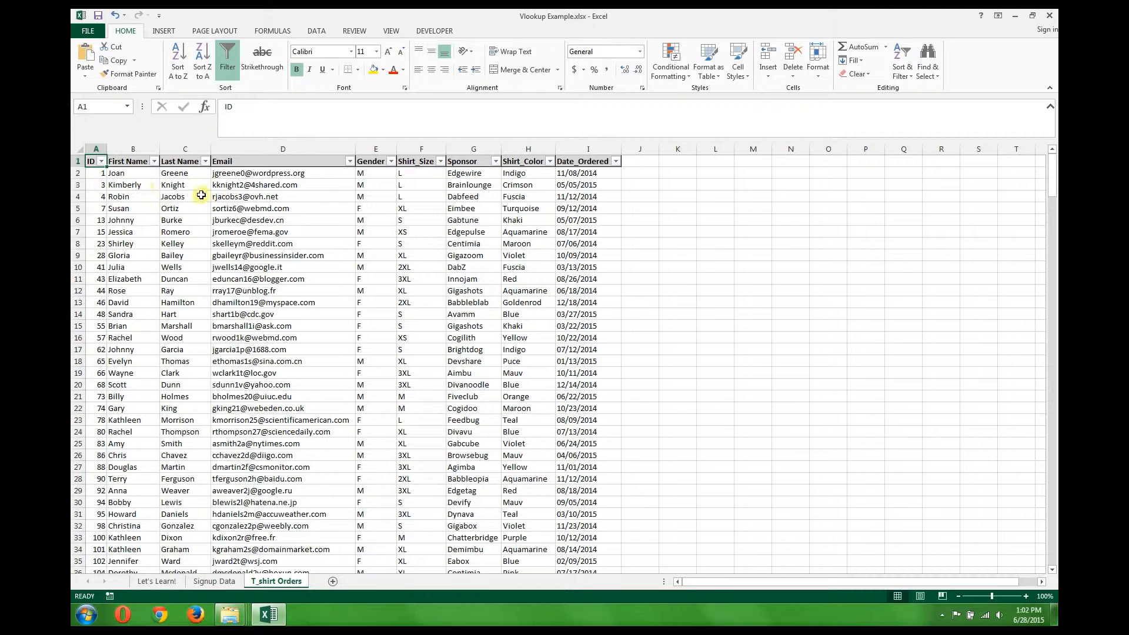
{"action": "left_click_drag", "start_coordinate": [375, 149], "coordinate": [565, 143]}
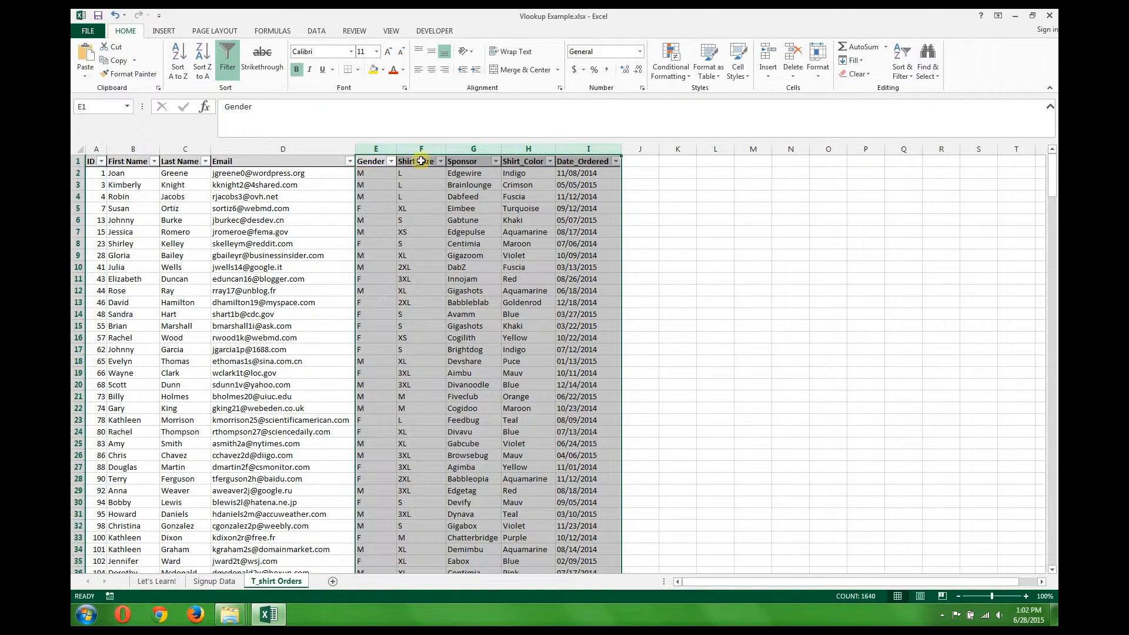
Highlight the Sponsor and Shirt_Color columns and the Date_Ordered column on the T_shirt Orders sheet for review
{"action": "left_click", "coordinate": [470, 162]}
{"action": "left_click_drag", "start_coordinate": [473, 147], "coordinate": [528, 146]}
{"action": "left_click", "coordinate": [588, 148]}
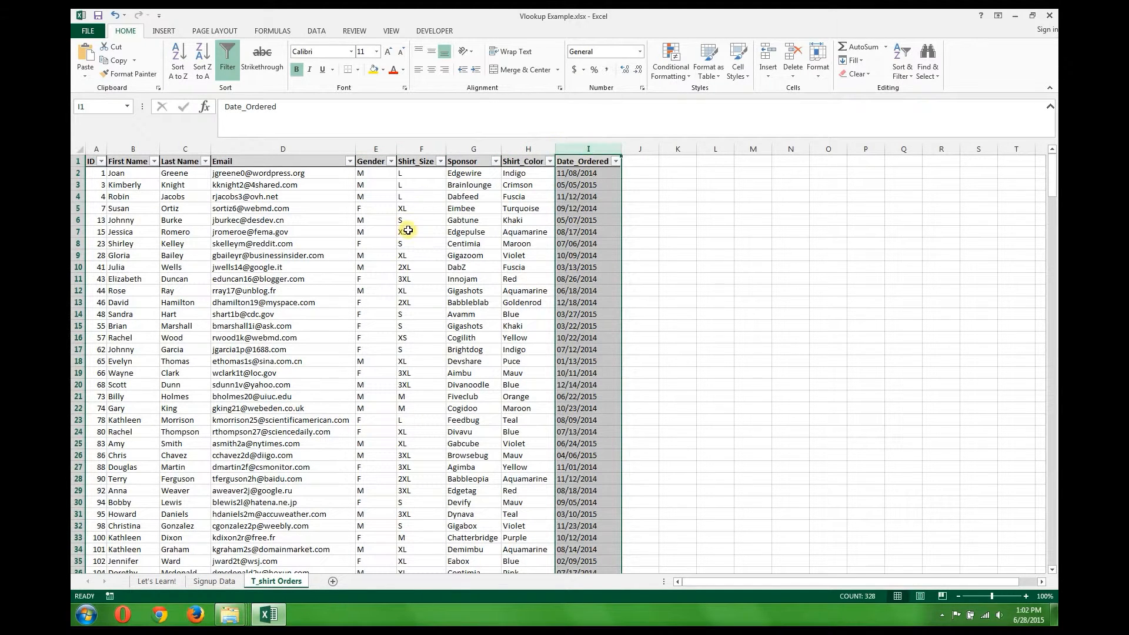
{"action": "left_click", "coordinate": [442, 223]}
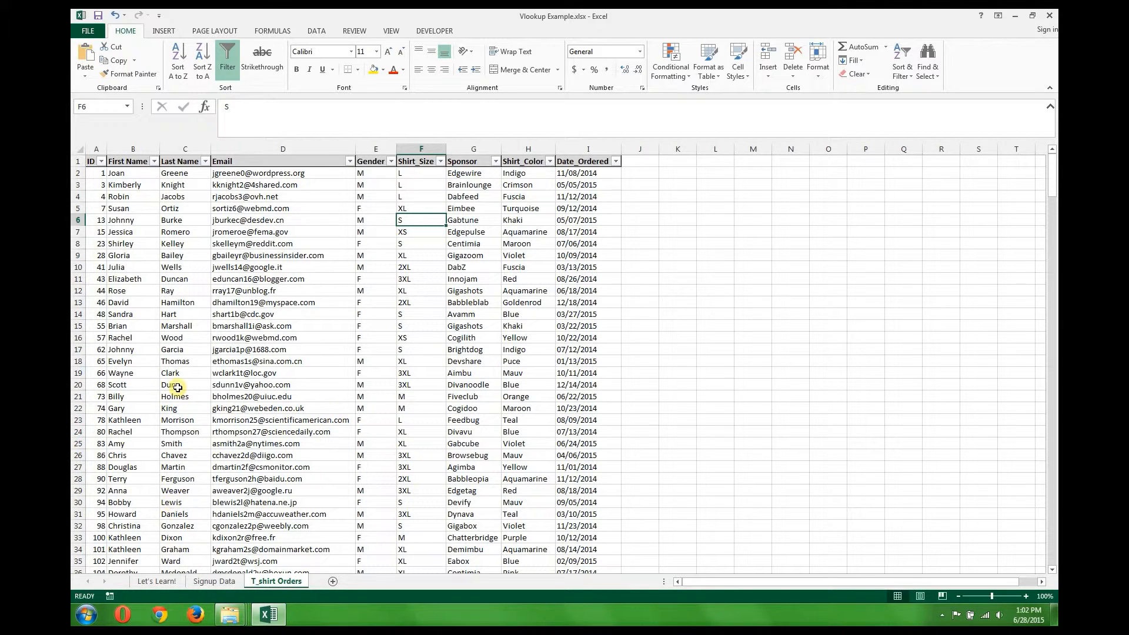
Check how far the T_shirt Orders ID list extends, return to its header and view the Signup Data sheet for comparison
{"action": "left_click", "coordinate": [97, 349]}
{"action": "key", "text": "ctrl+Down"}
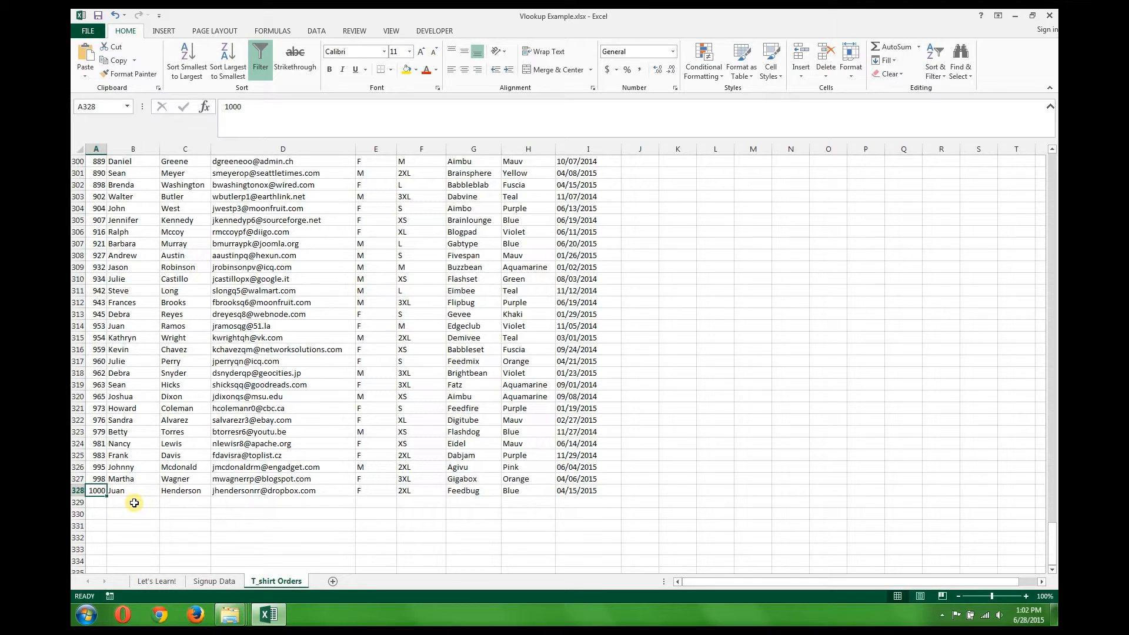
{"action": "key", "text": "ctrl+Up"}
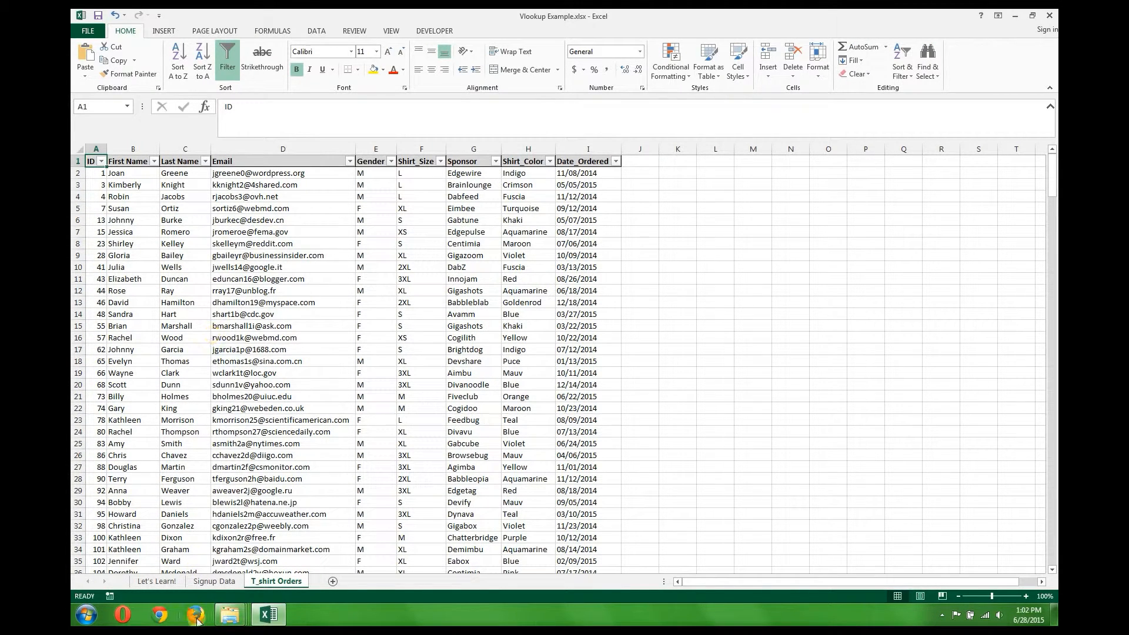
{"action": "left_click", "coordinate": [214, 581]}
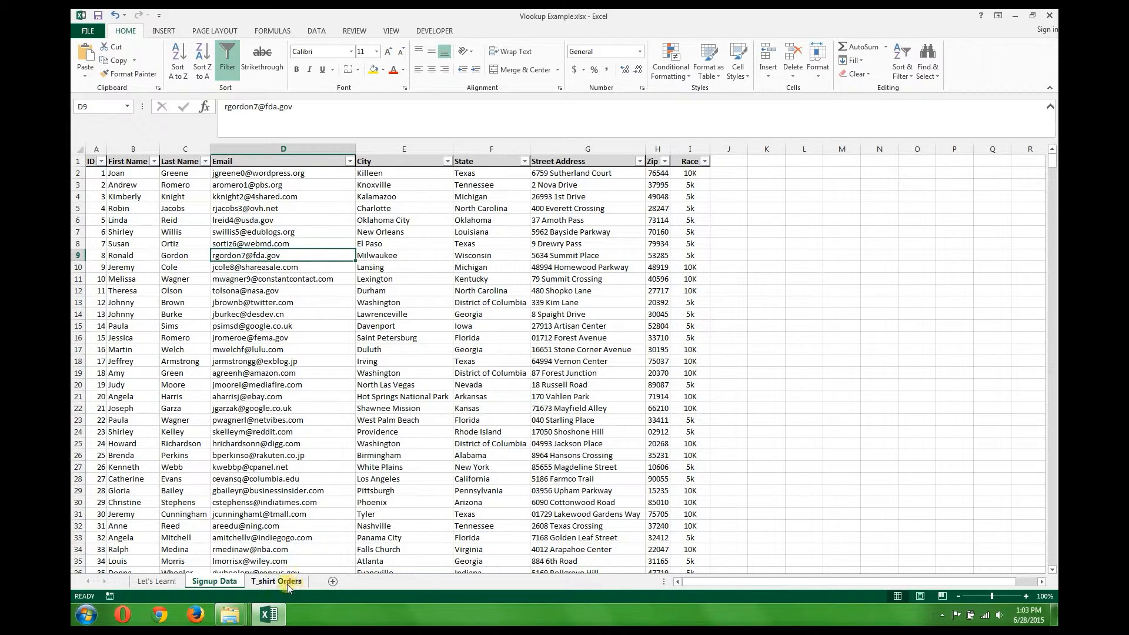
Copy the Gender through Date_Ordered headers from T_shirt Orders and paste them into Signup Data starting at cell J1
{"action": "left_click", "coordinate": [270, 582]}
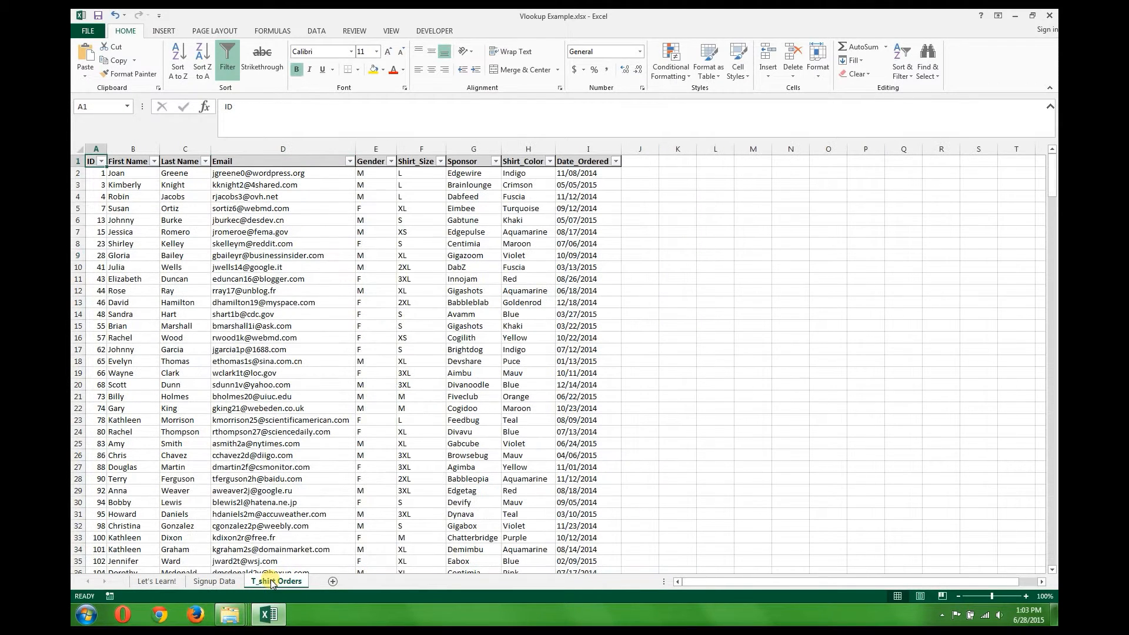
{"action": "left_click_drag", "start_coordinate": [373, 159], "coordinate": [603, 151]}
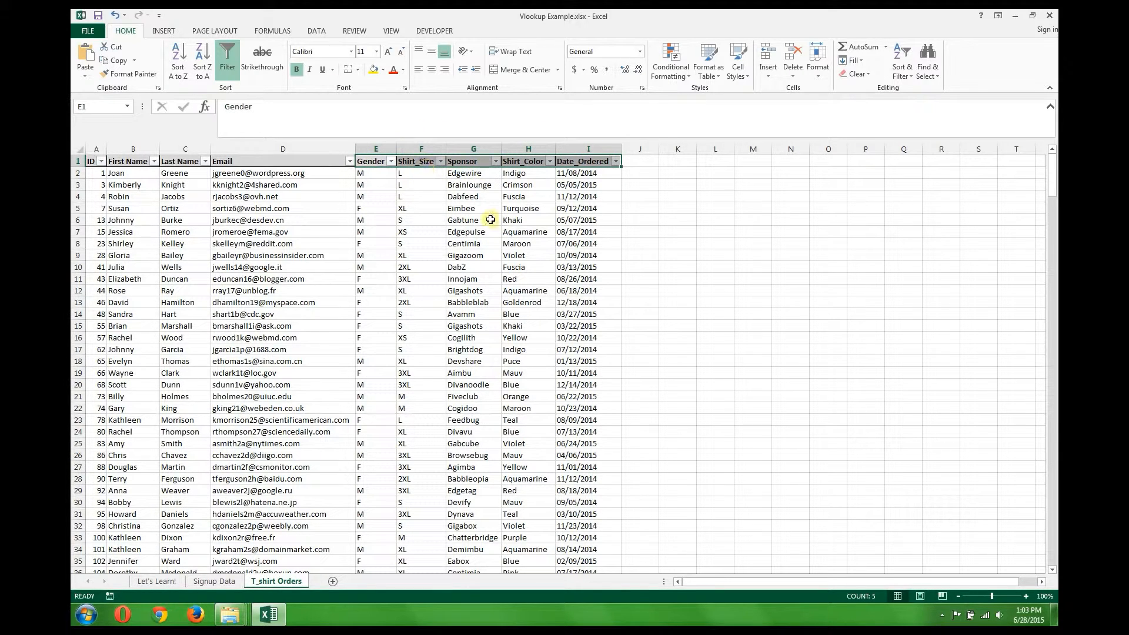
{"action": "key", "text": "ctrl+c"}
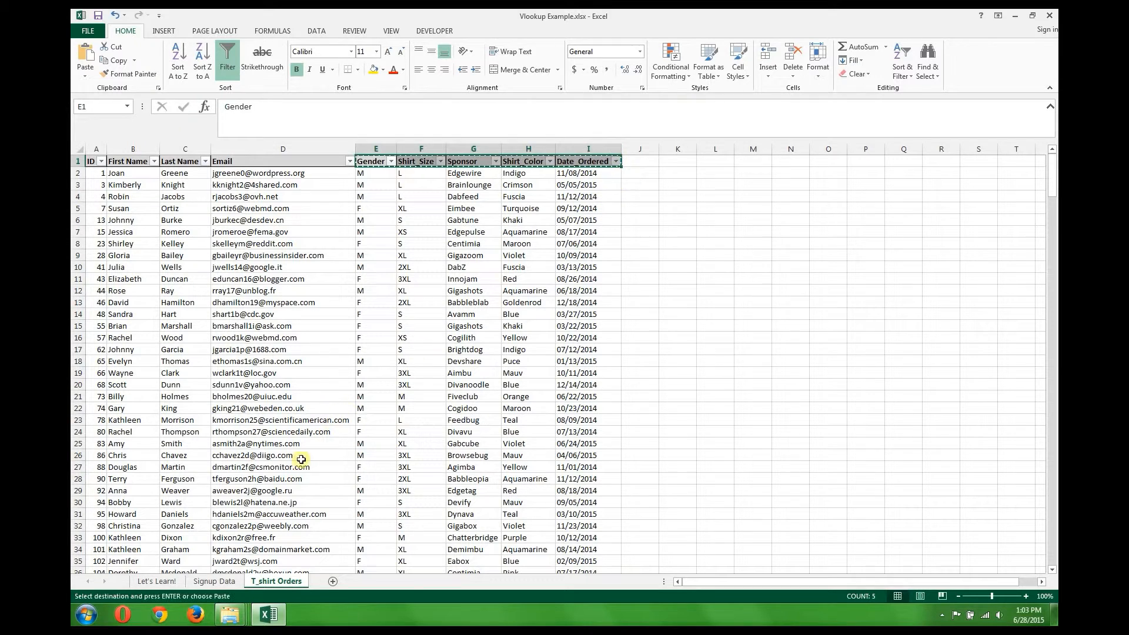
{"action": "left_click", "coordinate": [214, 581]}
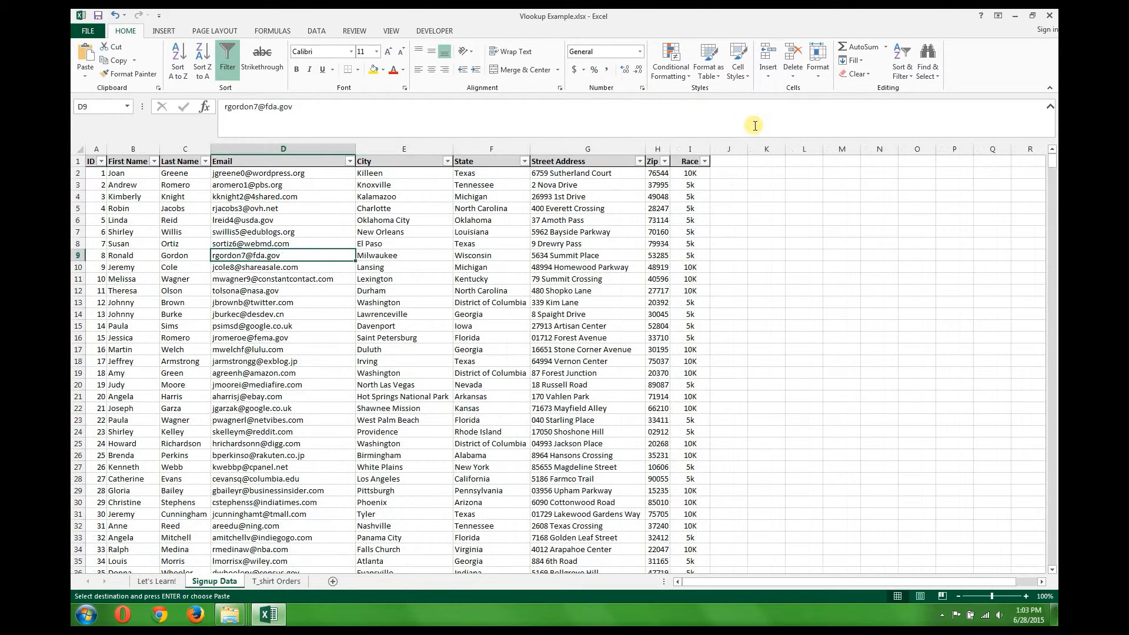
{"action": "left_click", "coordinate": [729, 162]}
{"action": "key", "text": "ctrl+v"}
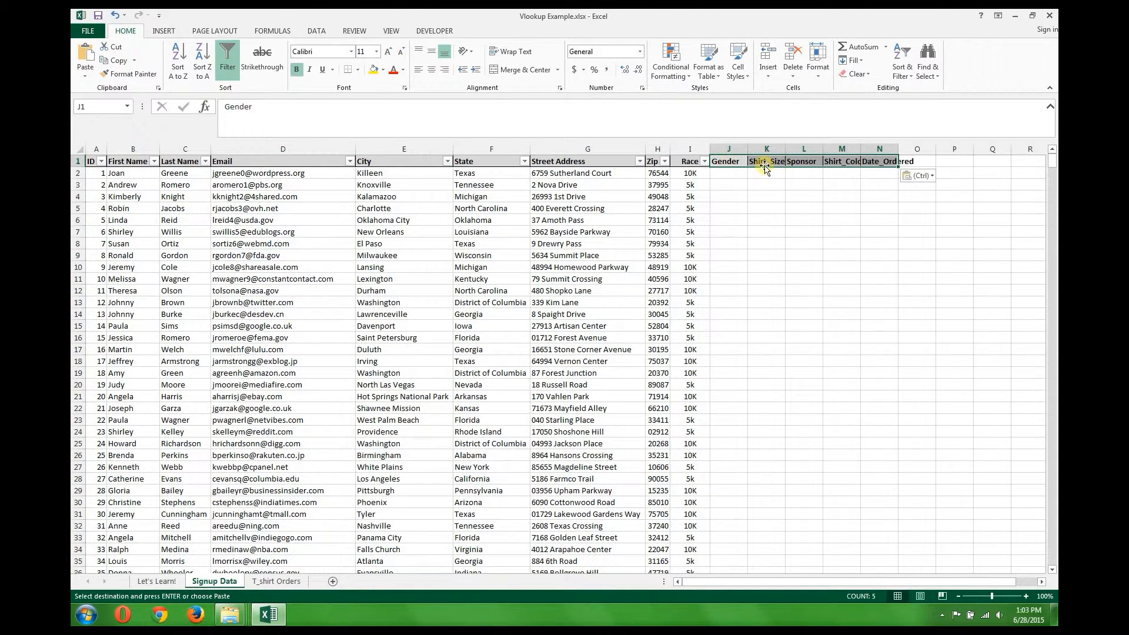
Reapply the Signup Data header filter so it covers every column from ID through Date_Ordered
{"action": "key", "text": "ctrl+shift+l"}
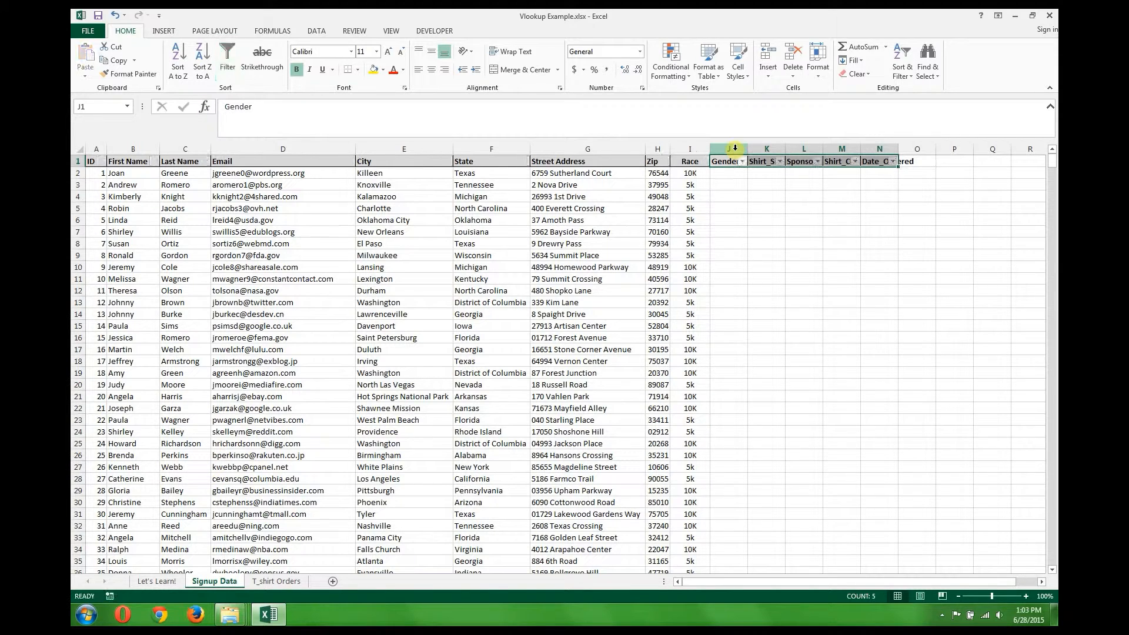
{"action": "key", "text": "ctrl+shift+l"}
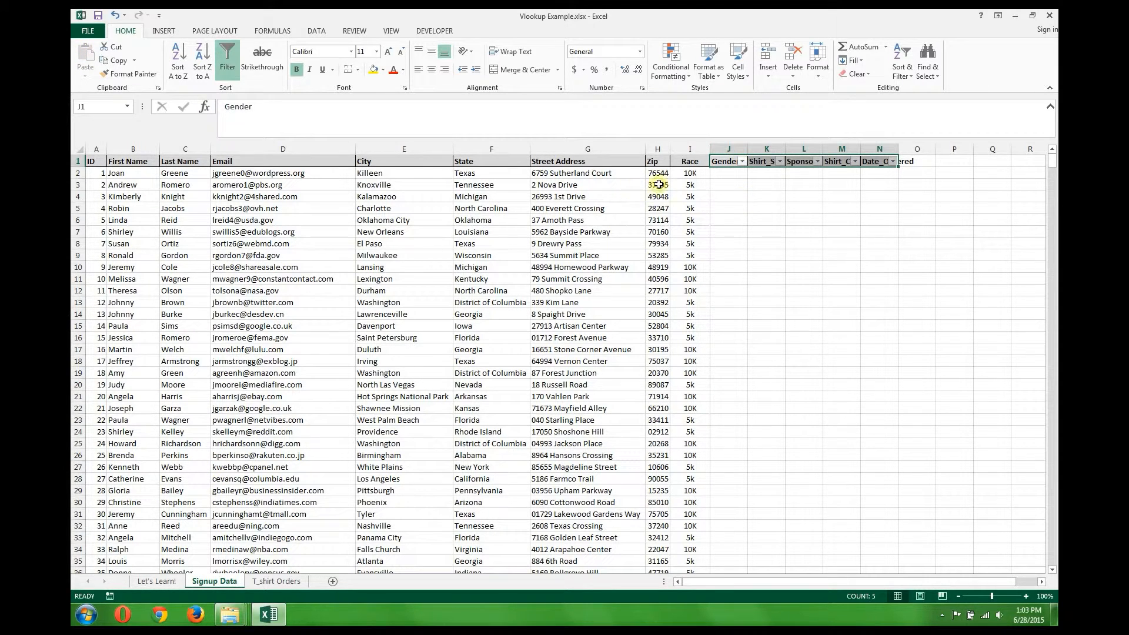
{"action": "left_click", "coordinate": [679, 162]}
{"action": "left_click", "coordinate": [758, 160]}
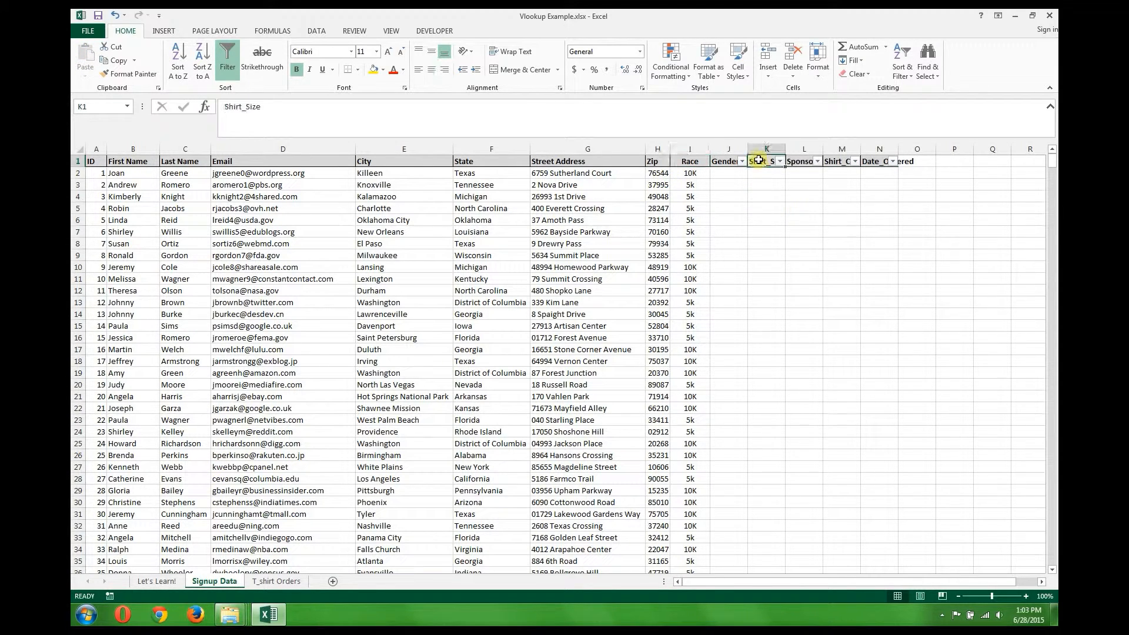
{"action": "key", "text": "ctrl+shift+semicolon"}
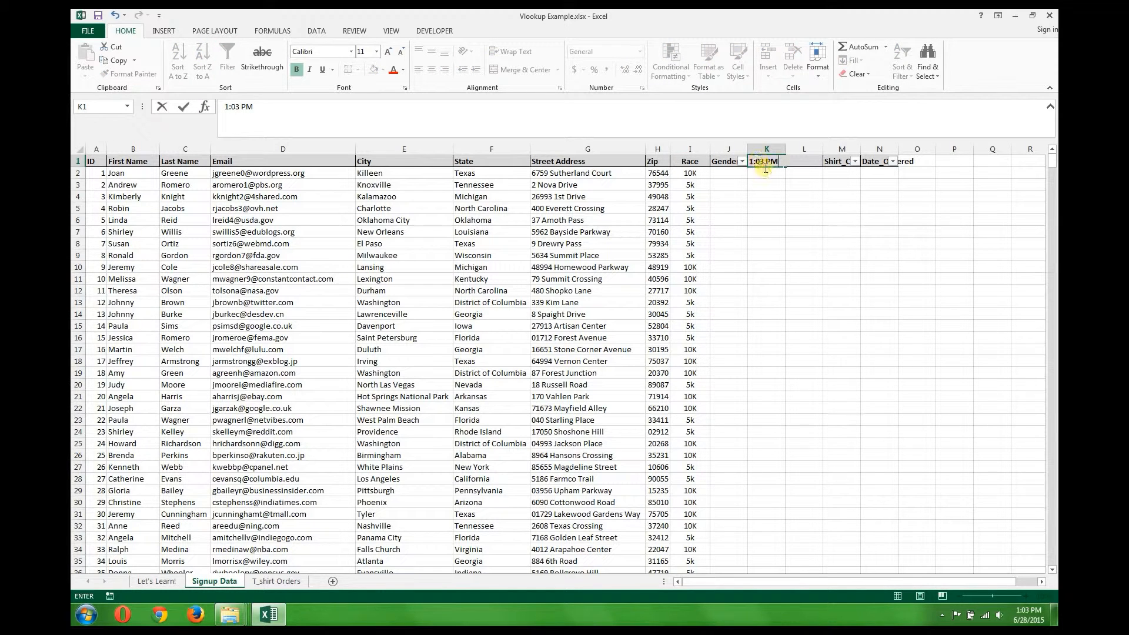
{"action": "key", "text": "Escape"}
{"action": "key", "text": "ctrl+shift+l"}
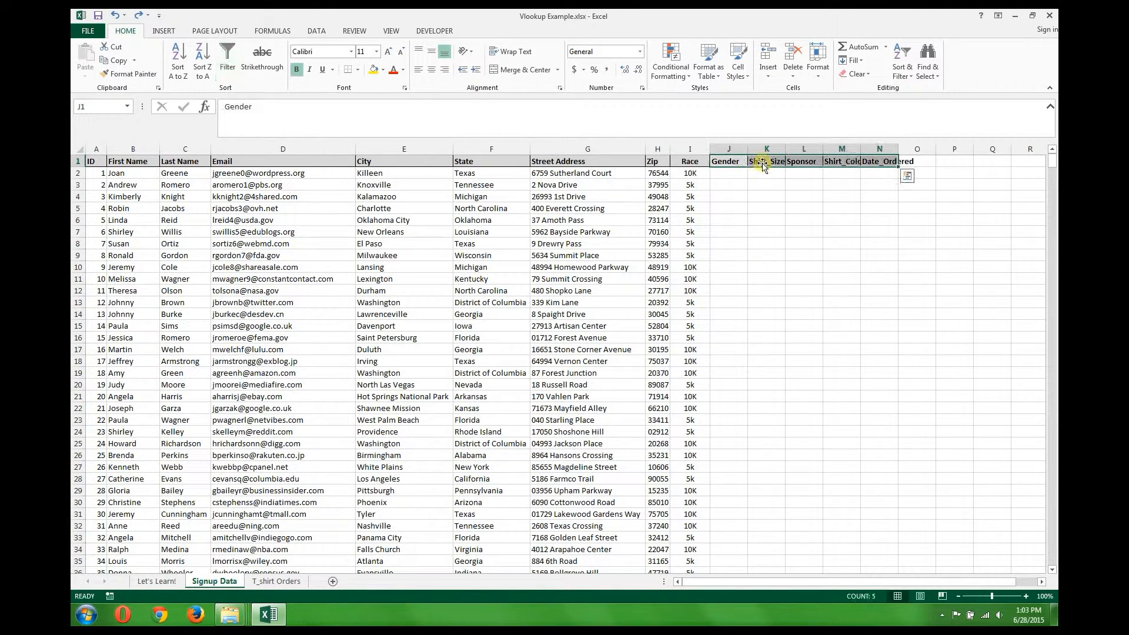
{"action": "key", "text": "ctrl+shift+l"}
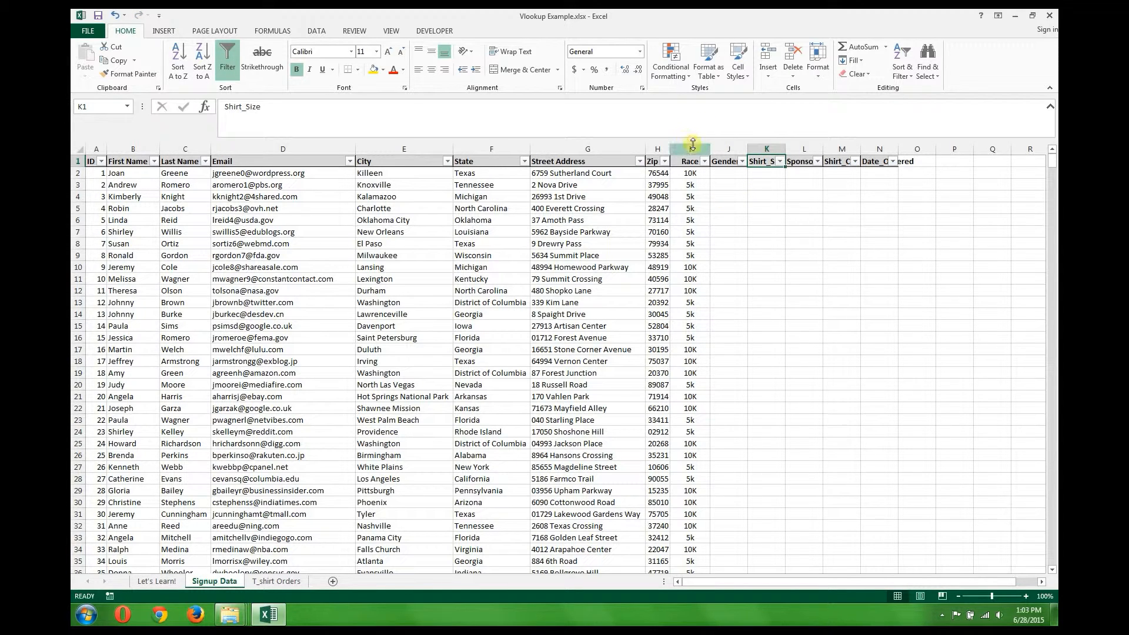
Autofit the widths of columns I through N on Signup Data and select the Gender header in J1
{"action": "left_click_drag", "start_coordinate": [690, 148], "coordinate": [901, 150]}
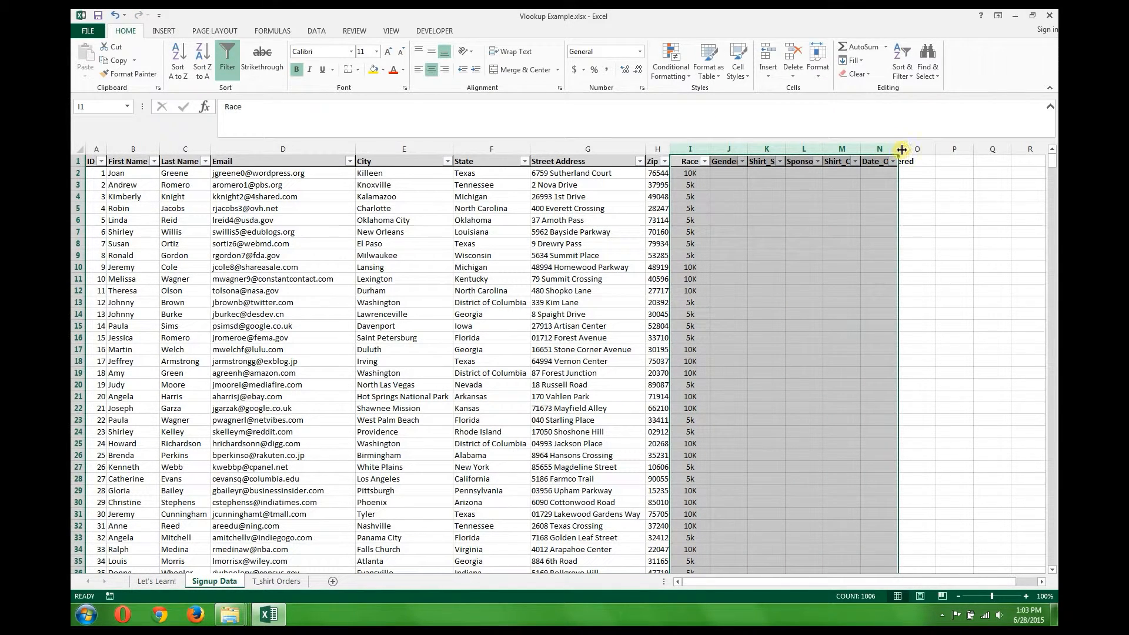
{"action": "double_click", "coordinate": [899, 149]}
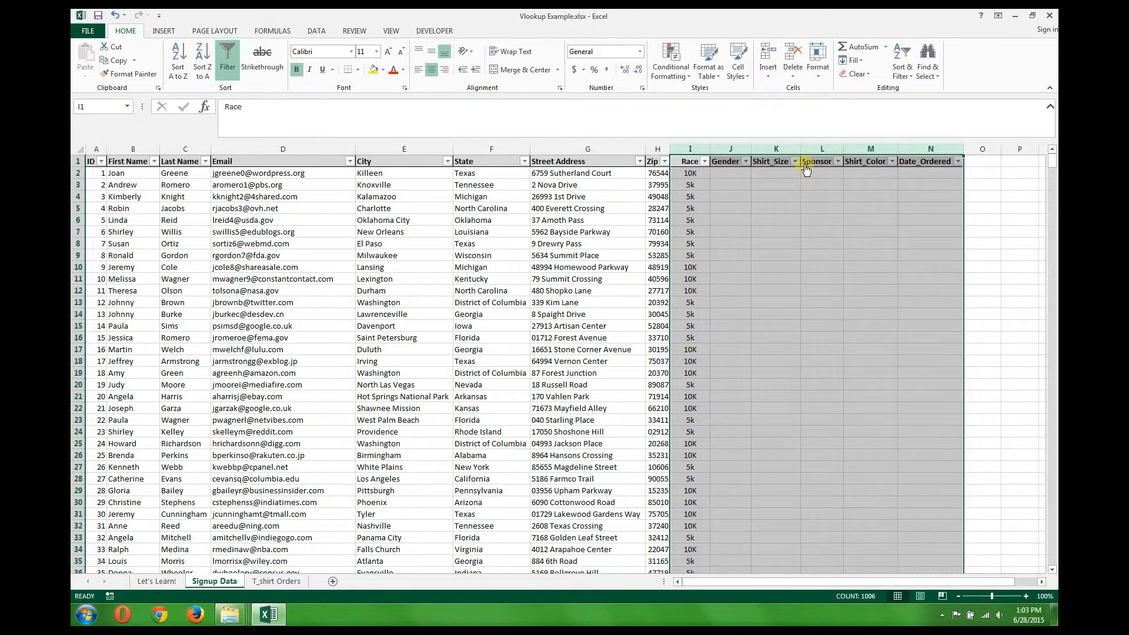
{"action": "left_click", "coordinate": [687, 161]}
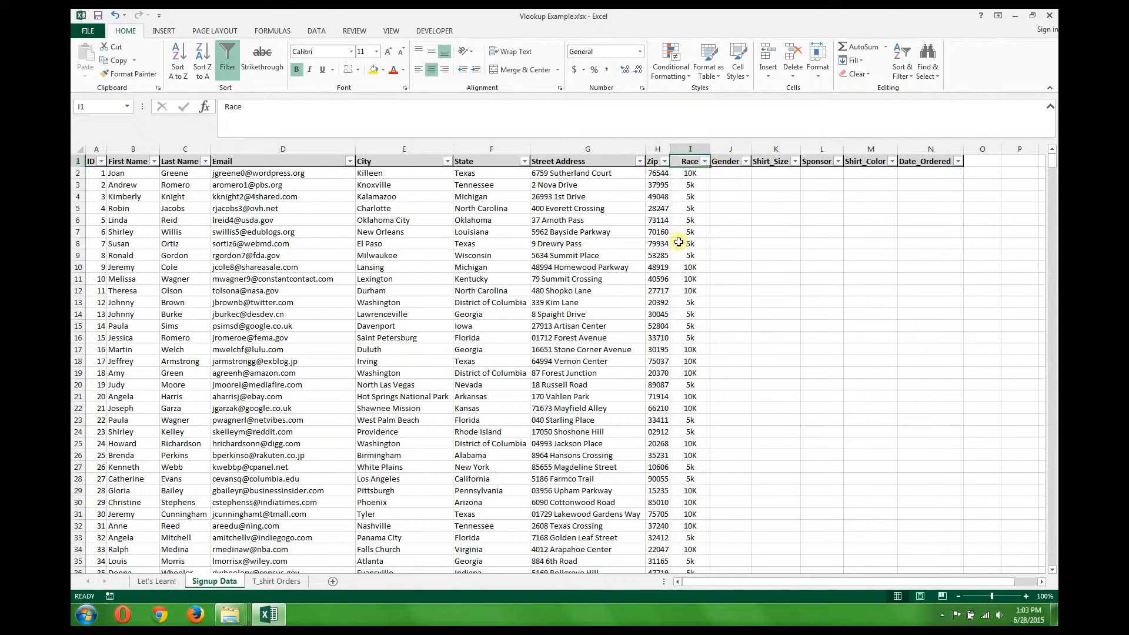
{"action": "left_click", "coordinate": [729, 162]}
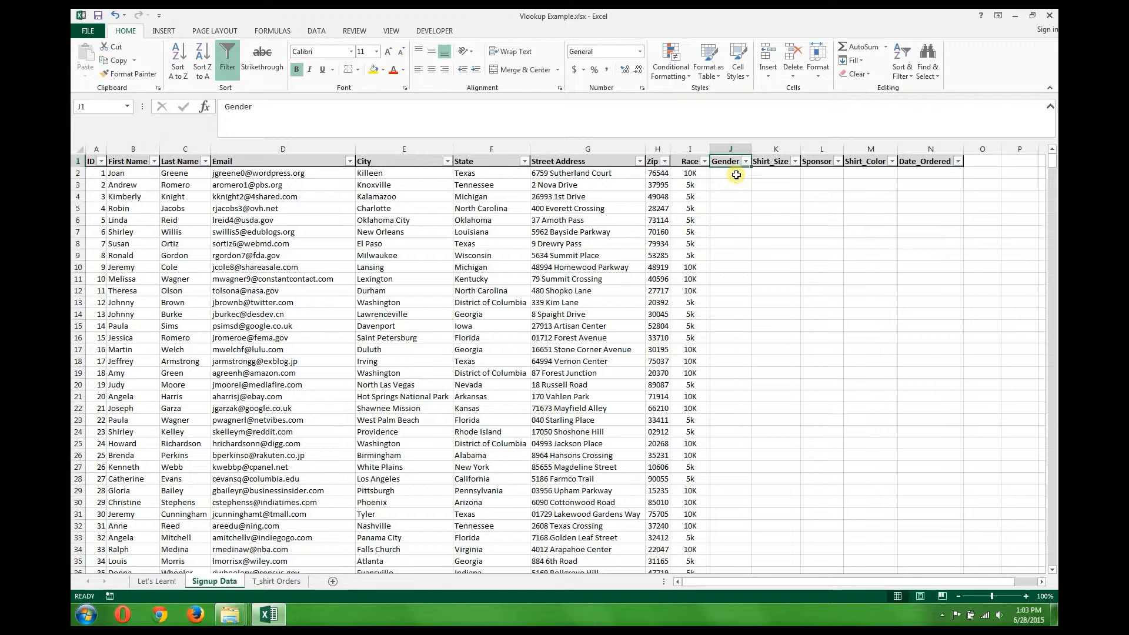
On the T_shirt Orders sheet, highlight columns A through I and the data range from the header row down to the last record
{"action": "left_click", "coordinate": [289, 582]}
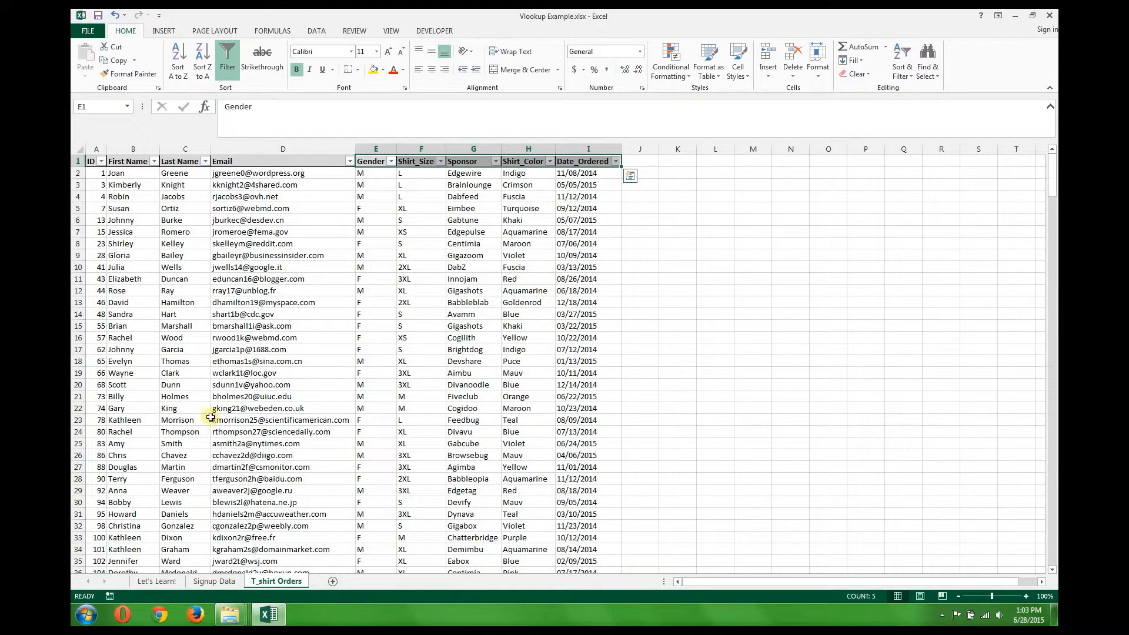
{"action": "left_click", "coordinate": [214, 304]}
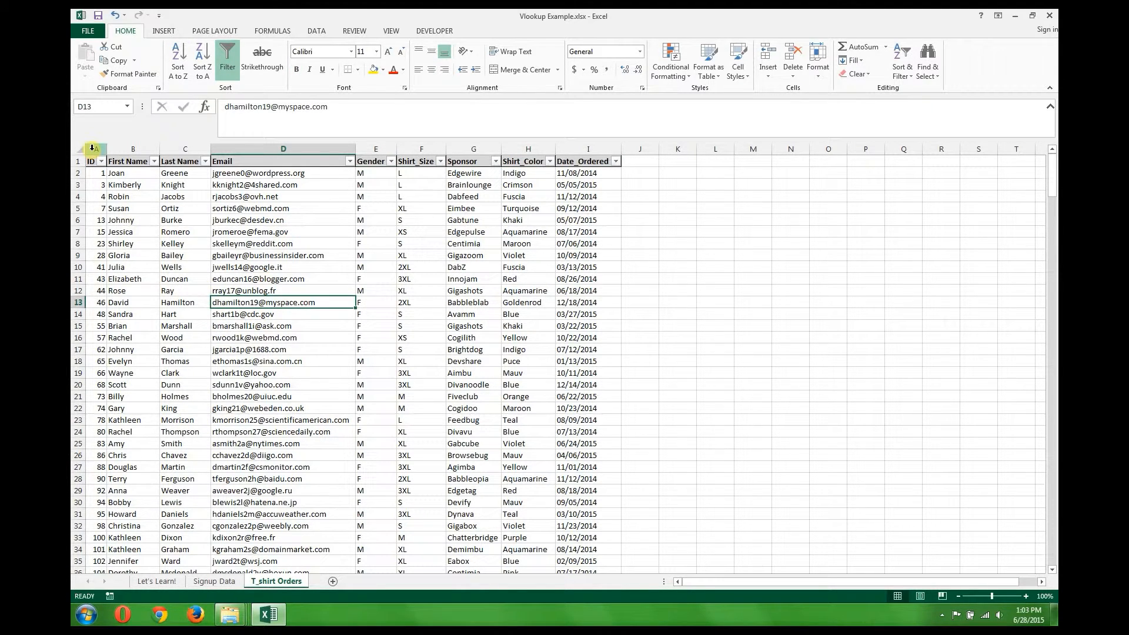
{"action": "left_click_drag", "start_coordinate": [93, 148], "coordinate": [592, 146]}
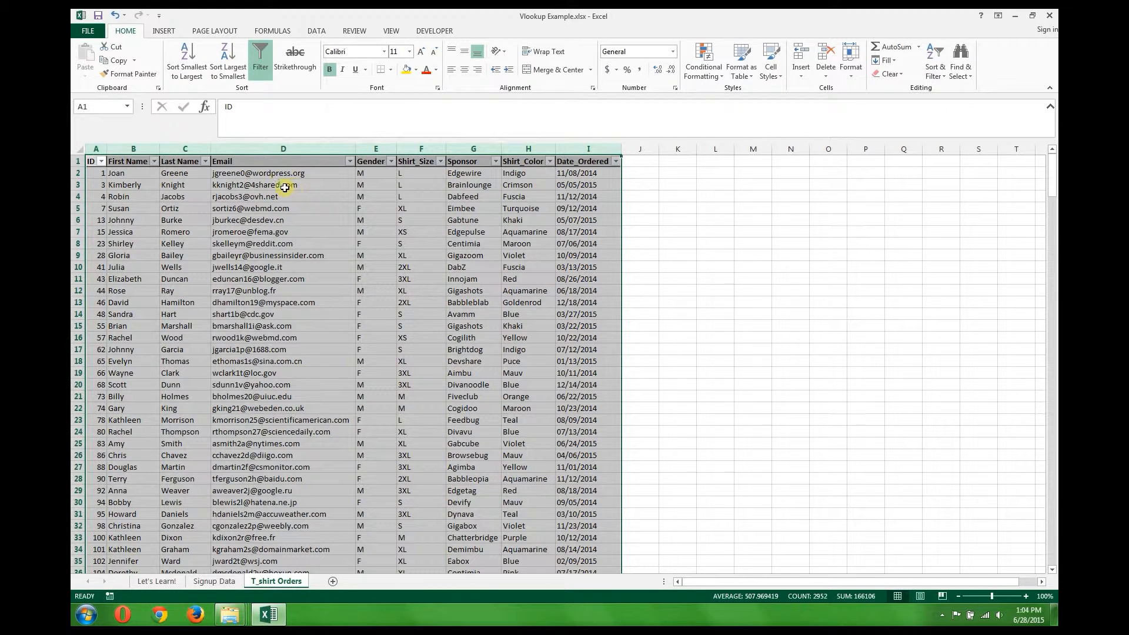
{"action": "left_click", "coordinate": [92, 163]}
{"action": "key", "text": "ctrl+shift+Right"}
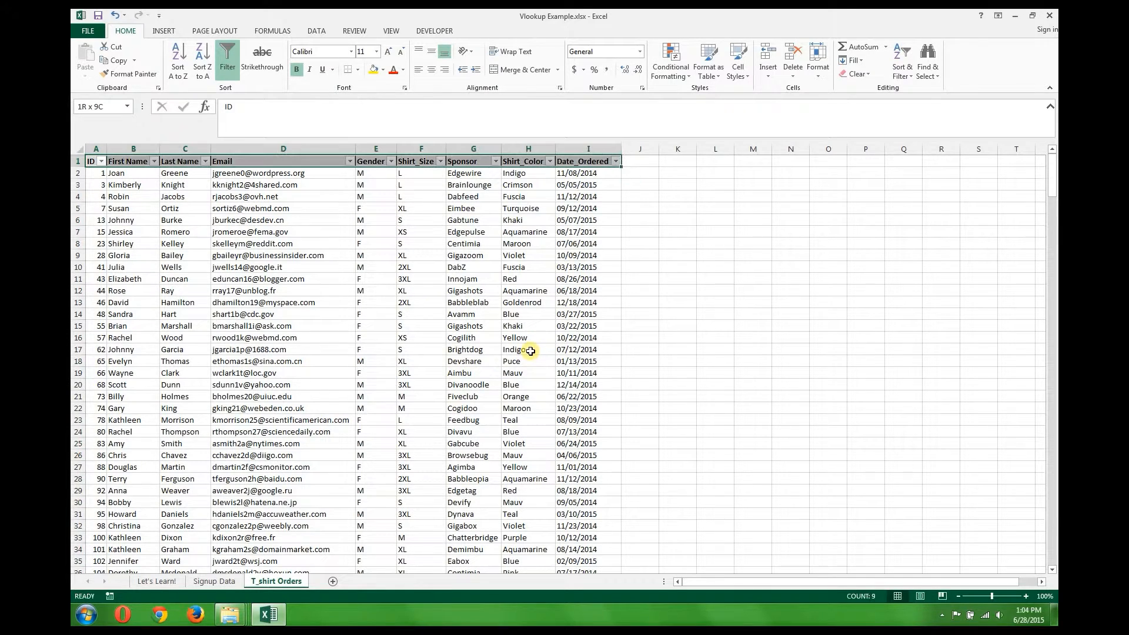
{"action": "key", "text": "ctrl+shift+Down"}
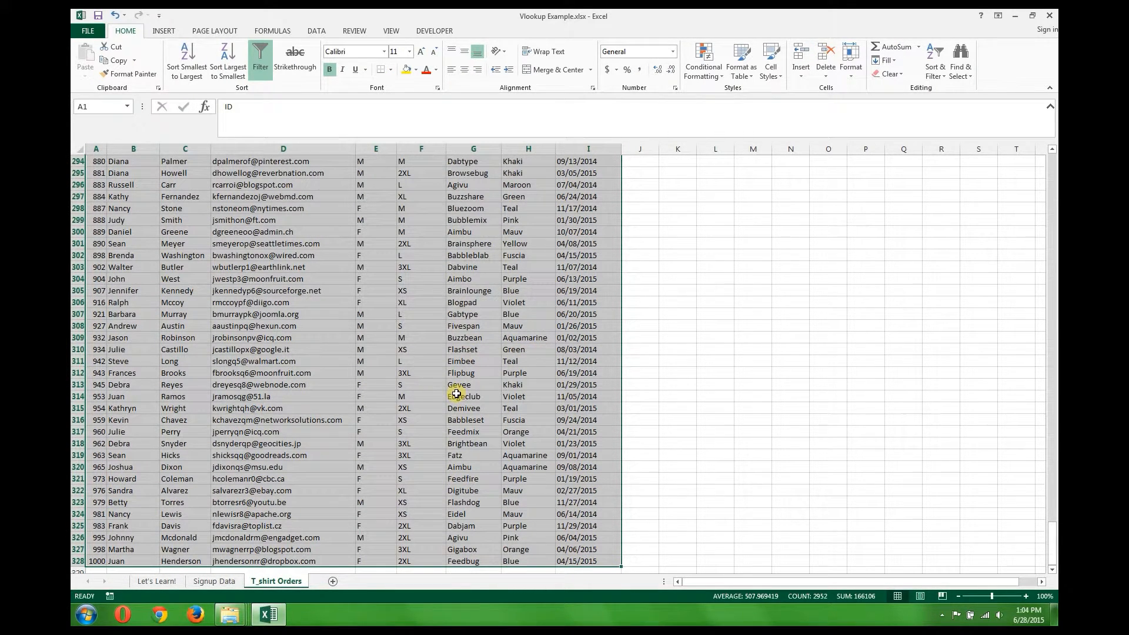
{"action": "key", "text": "ctrl+q"}
{"action": "left_click", "coordinate": [246, 514]}
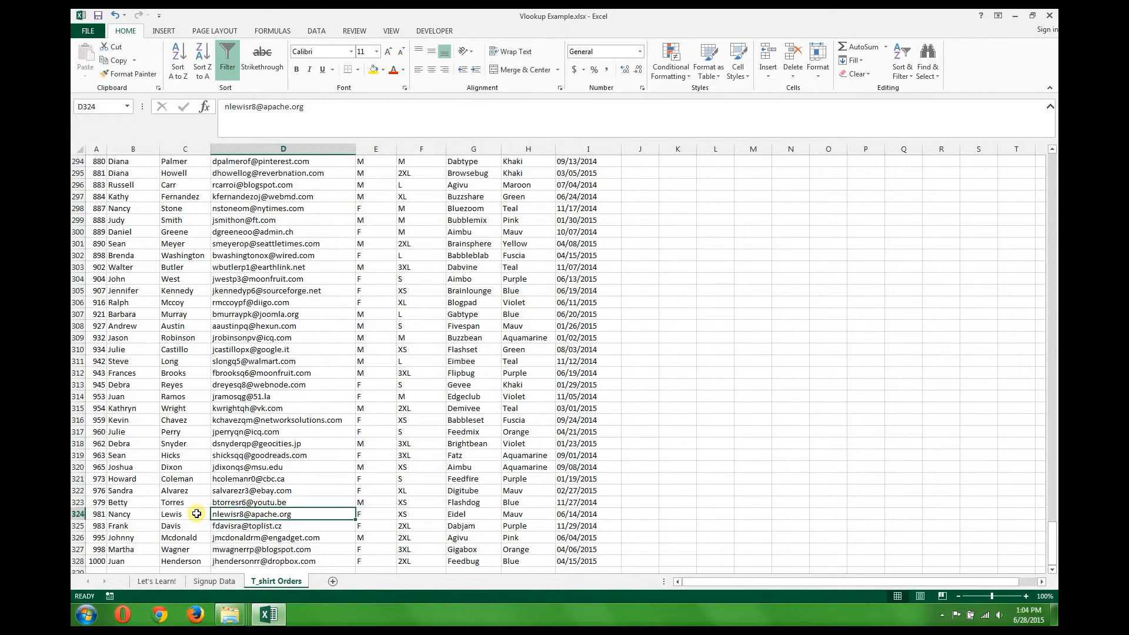
Examine the empty rows below the last T_shirt Orders record and return to cell A1
{"action": "scroll", "coordinate": [196, 514], "scroll_direction": "down", "scroll_amount": 6}
{"action": "left_click", "coordinate": [77, 396]}
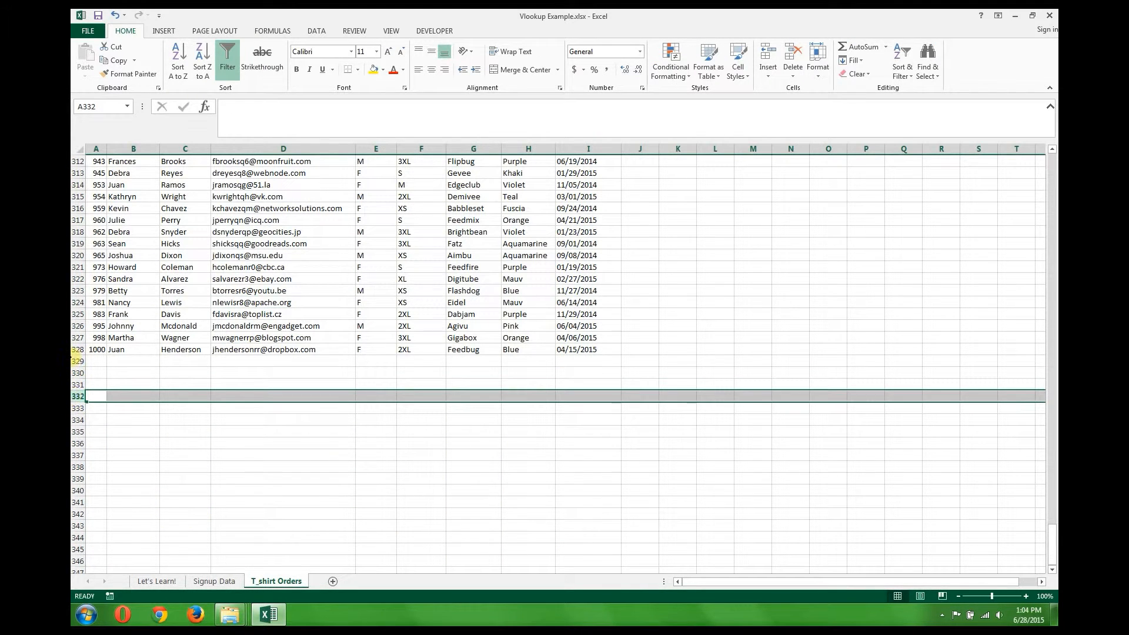
{"action": "left_click_drag", "start_coordinate": [77, 361], "coordinate": [83, 544]}
{"action": "left_click", "coordinate": [196, 404]}
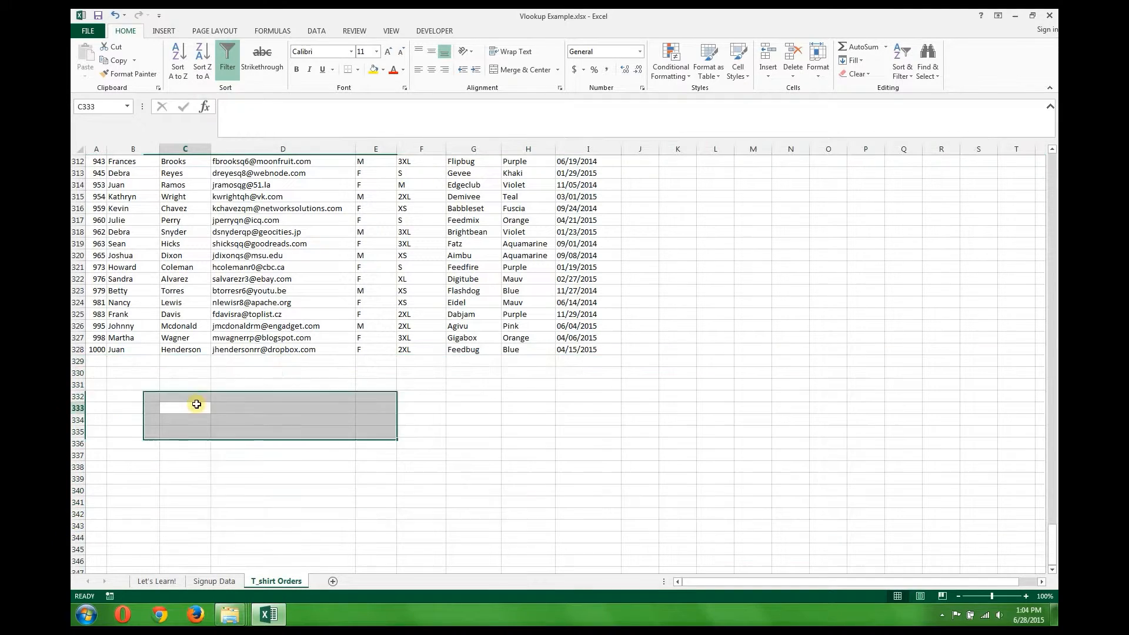
{"action": "left_click", "coordinate": [98, 339]}
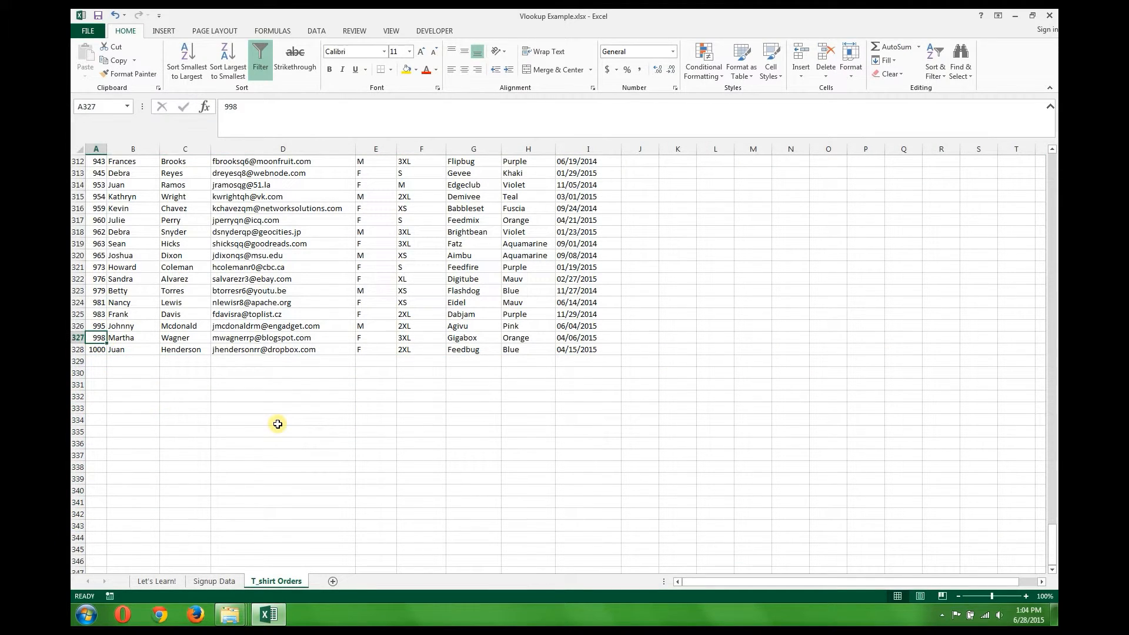
{"action": "key", "text": "ctrl+Home"}
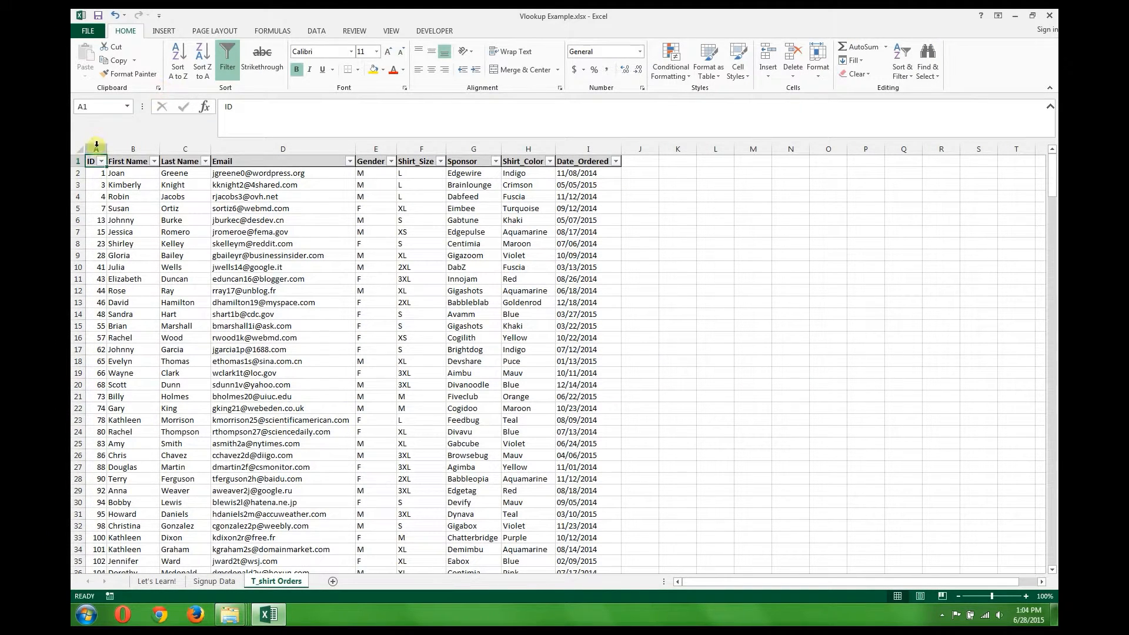
Define the name "shirts" for the entire columns A through I of the T_shirt Orders sheet
{"action": "left_click_drag", "start_coordinate": [97, 145], "coordinate": [588, 149]}
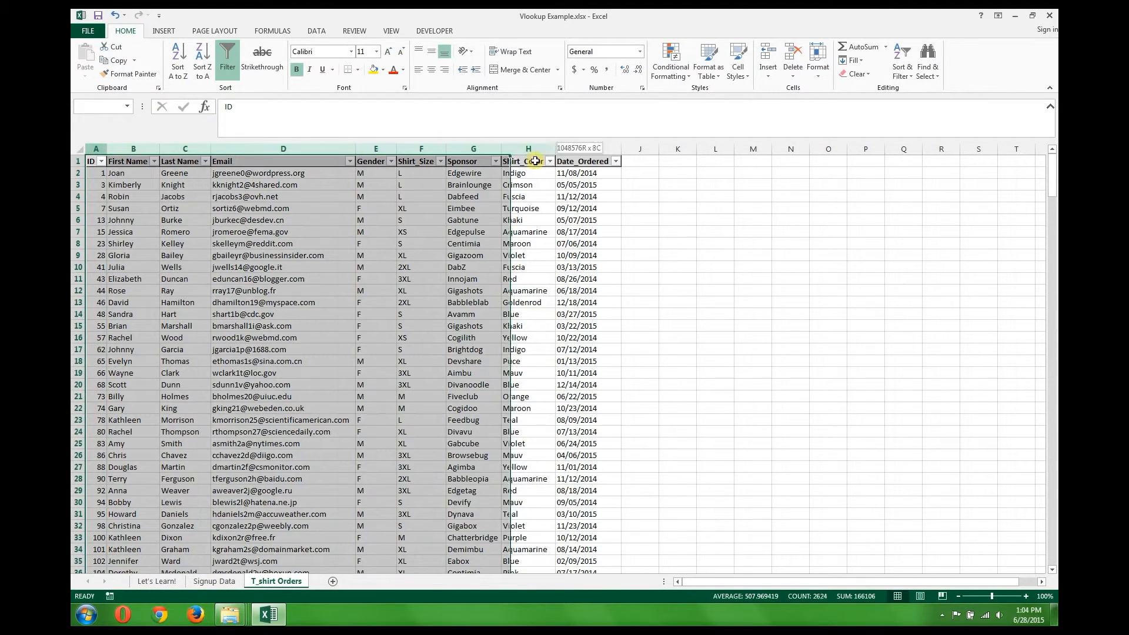
{"action": "left_click", "coordinate": [107, 106]}
{"action": "type", "text": "shirts"}
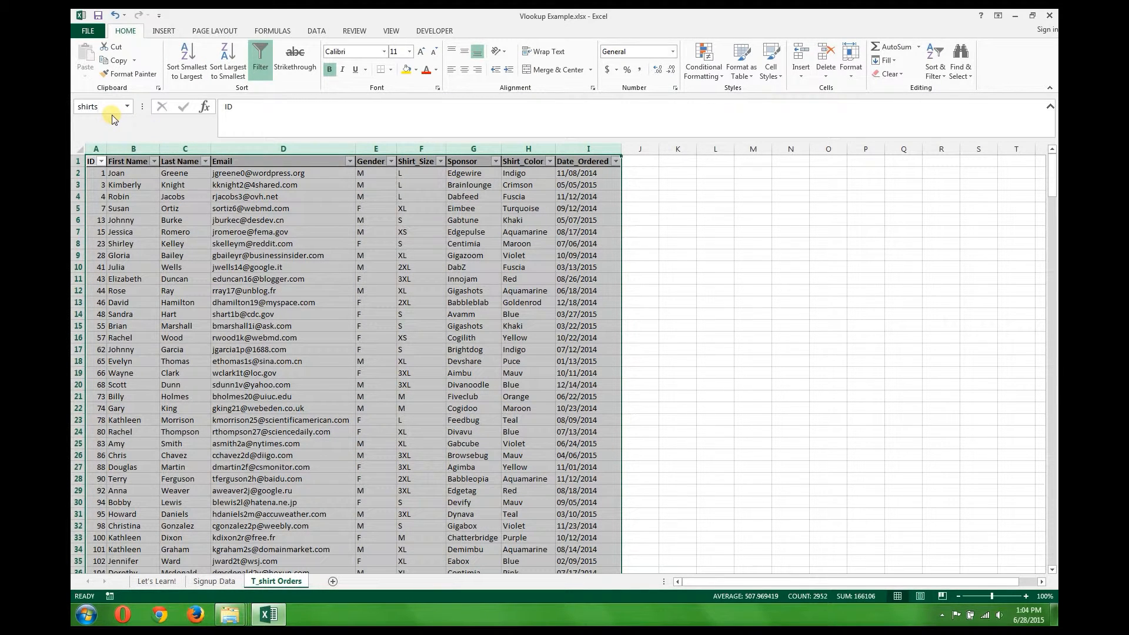
Check the "shirts" named range by deselecting it and selecting it by name, and return to the Signup Data sheet
{"action": "left_click", "coordinate": [168, 242]}
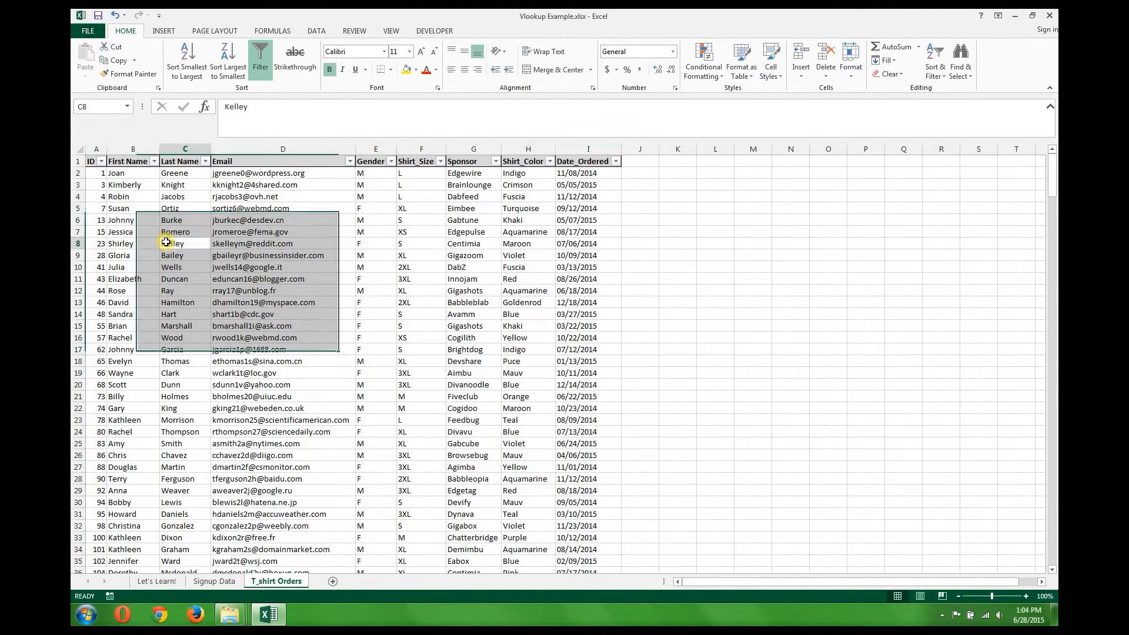
{"action": "left_click", "coordinate": [127, 106]}
{"action": "left_click", "coordinate": [104, 121]}
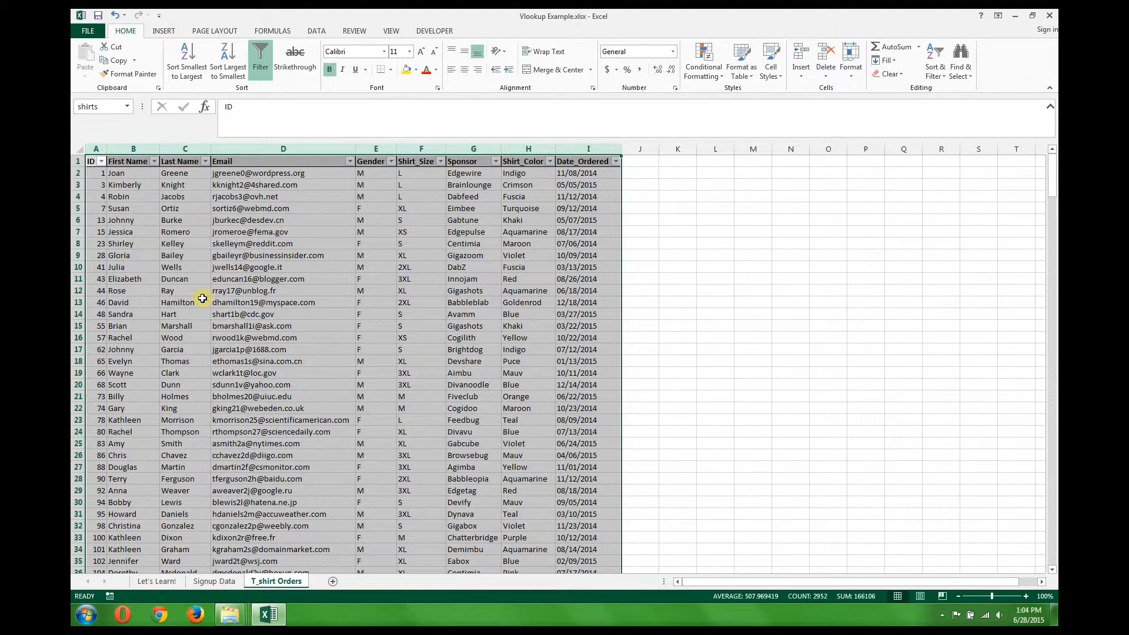
{"action": "left_click", "coordinate": [215, 349]}
{"action": "left_click", "coordinate": [217, 581]}
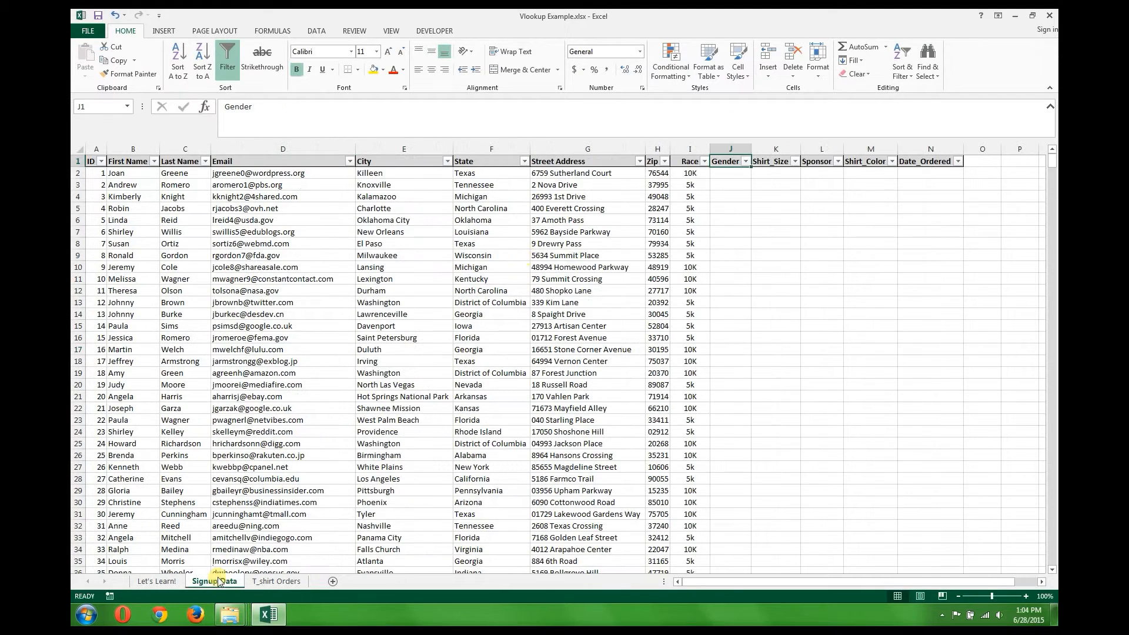
Start a VLOOKUP in J2 of the Gender column using the function arguments dialog, with A2 as the lookup value
{"action": "left_click", "coordinate": [728, 174]}
{"action": "type", "text": "="}
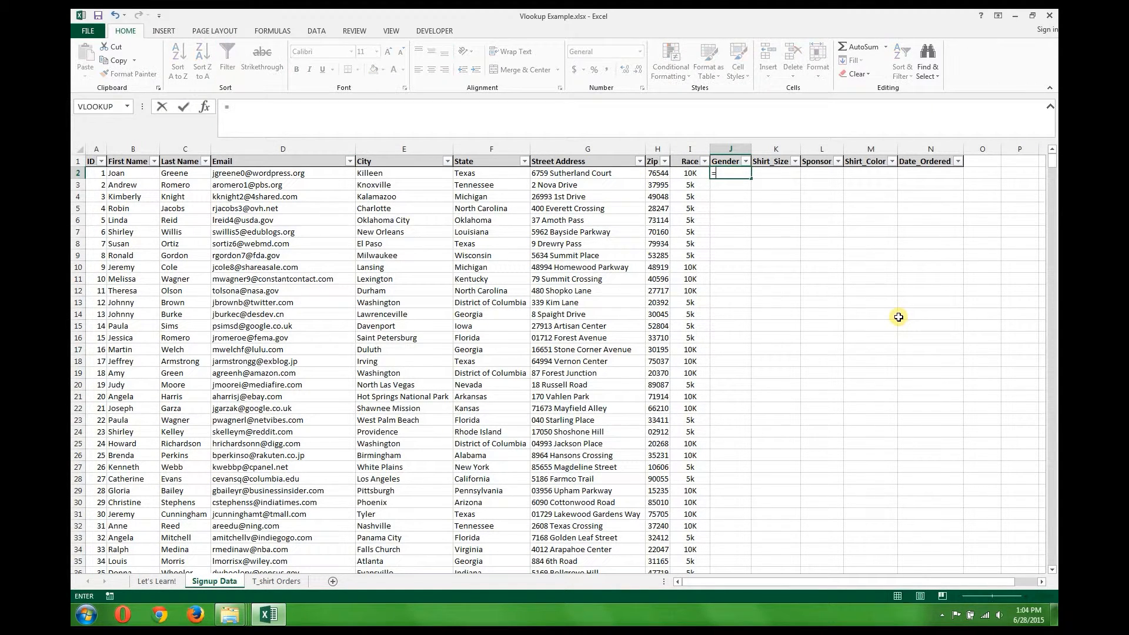
{"action": "type", "text": "vl"}
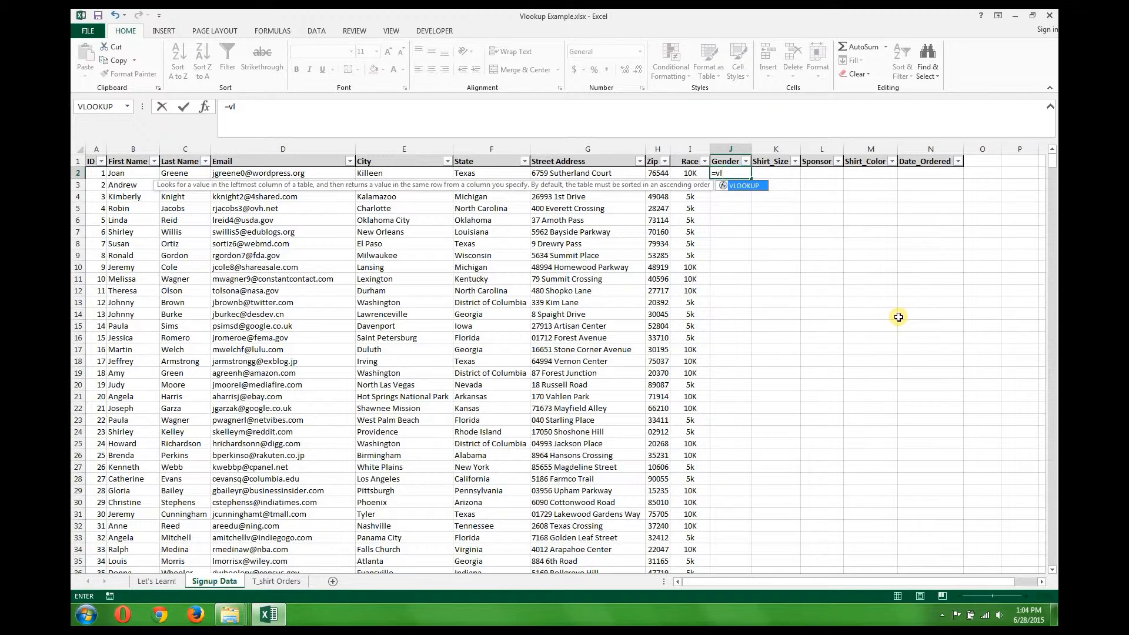
{"action": "key", "text": "Tab"}
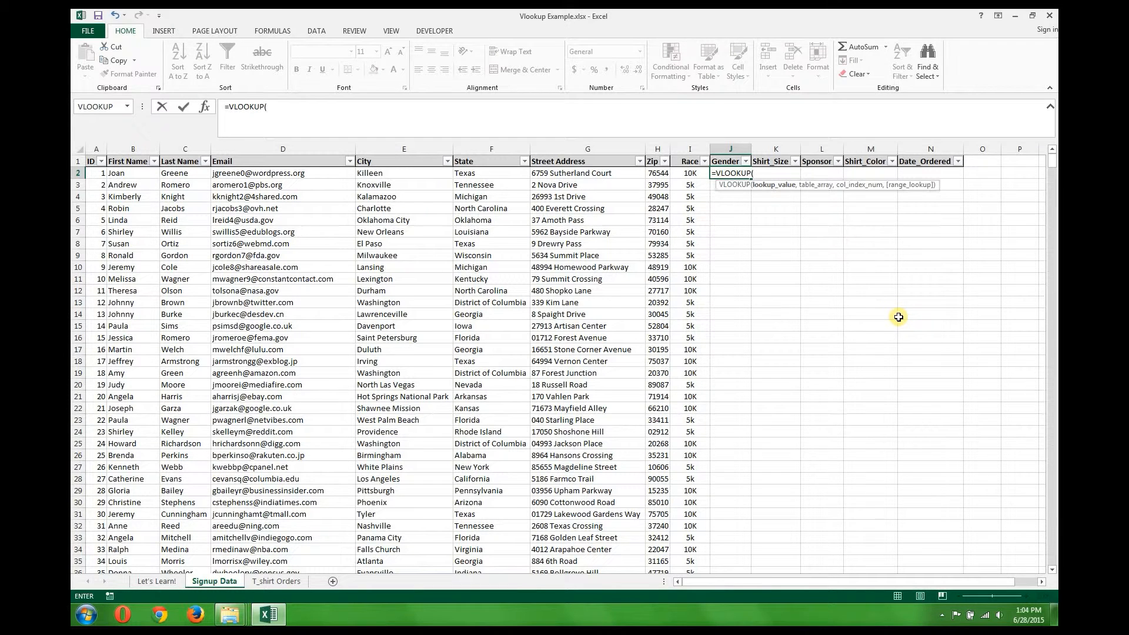
{"action": "key", "text": "ctrl+a"}
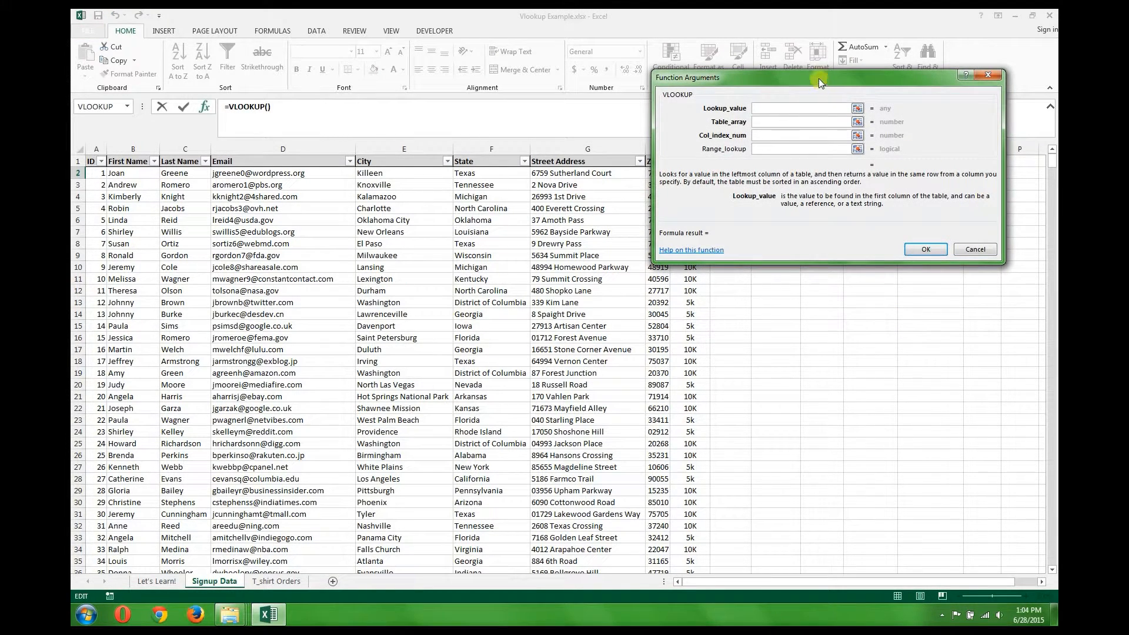
{"action": "left_click_drag", "start_coordinate": [819, 79], "coordinate": [475, 252]}
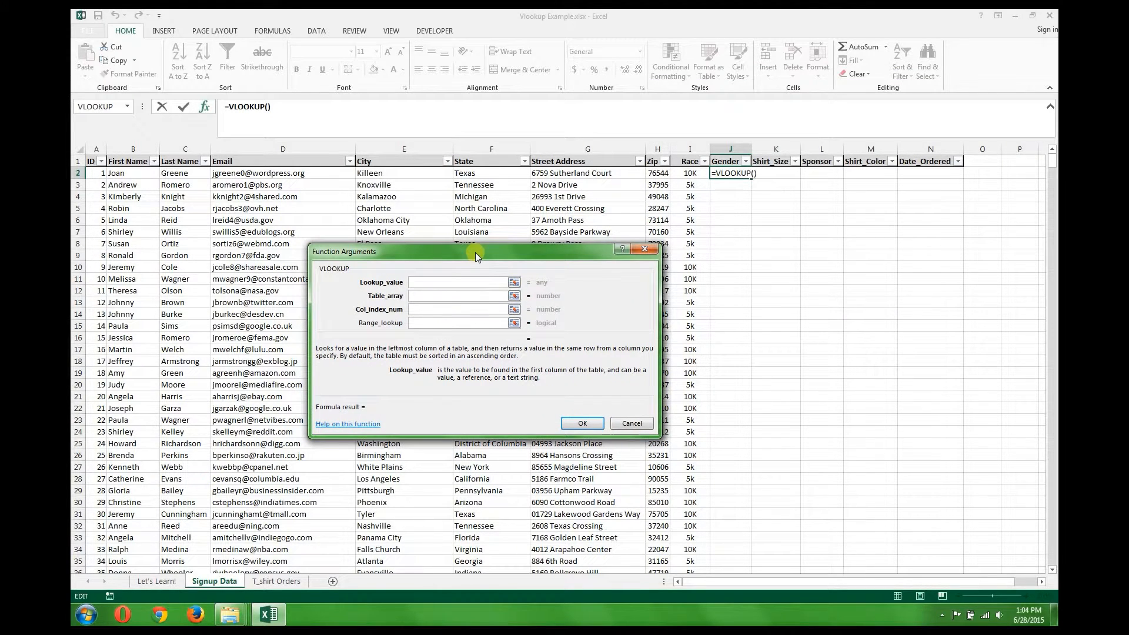
{"action": "left_click", "coordinate": [513, 283]}
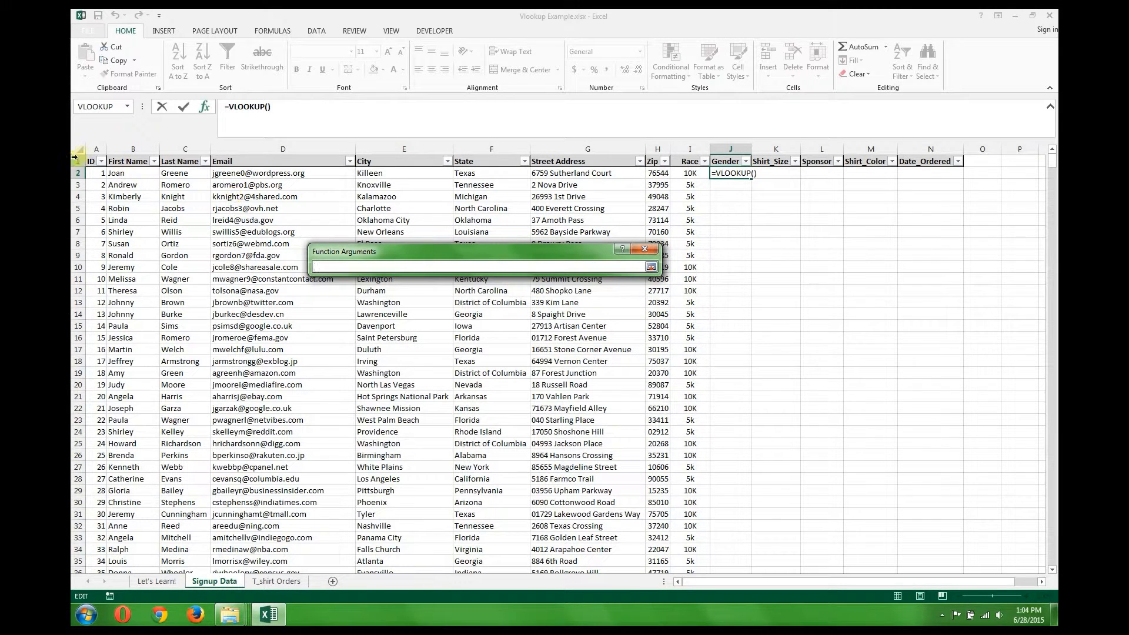
{"action": "left_click", "coordinate": [102, 176]}
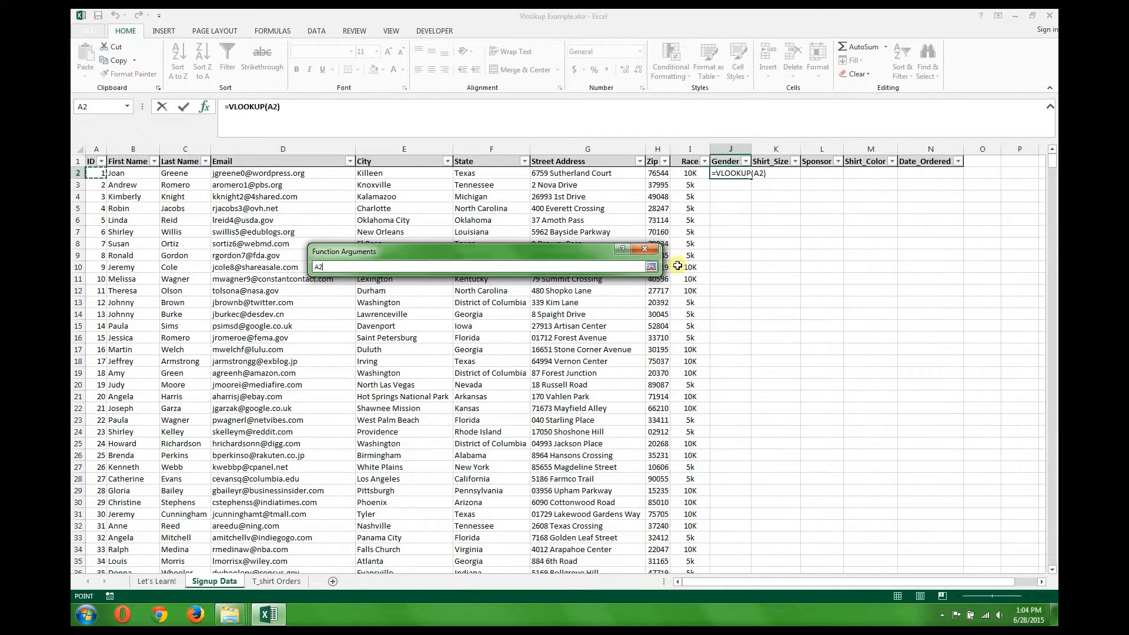
{"action": "left_click", "coordinate": [651, 267]}
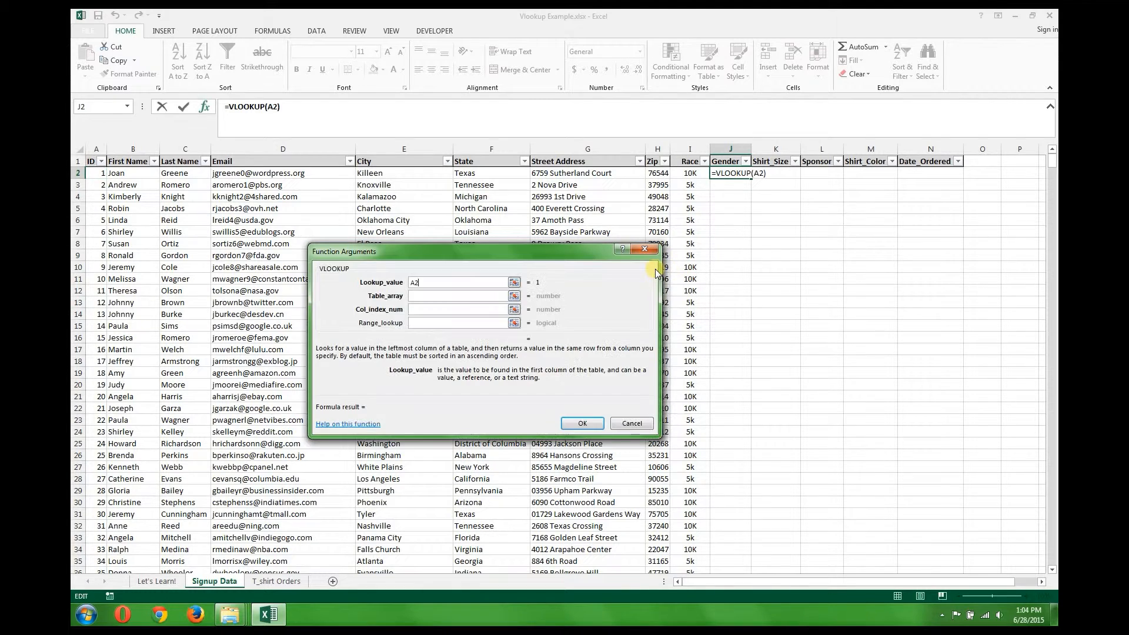
Set the VLOOKUP's table array to the named range shirts
{"action": "left_click", "coordinate": [433, 299]}
{"action": "type", "text": "shirts"}
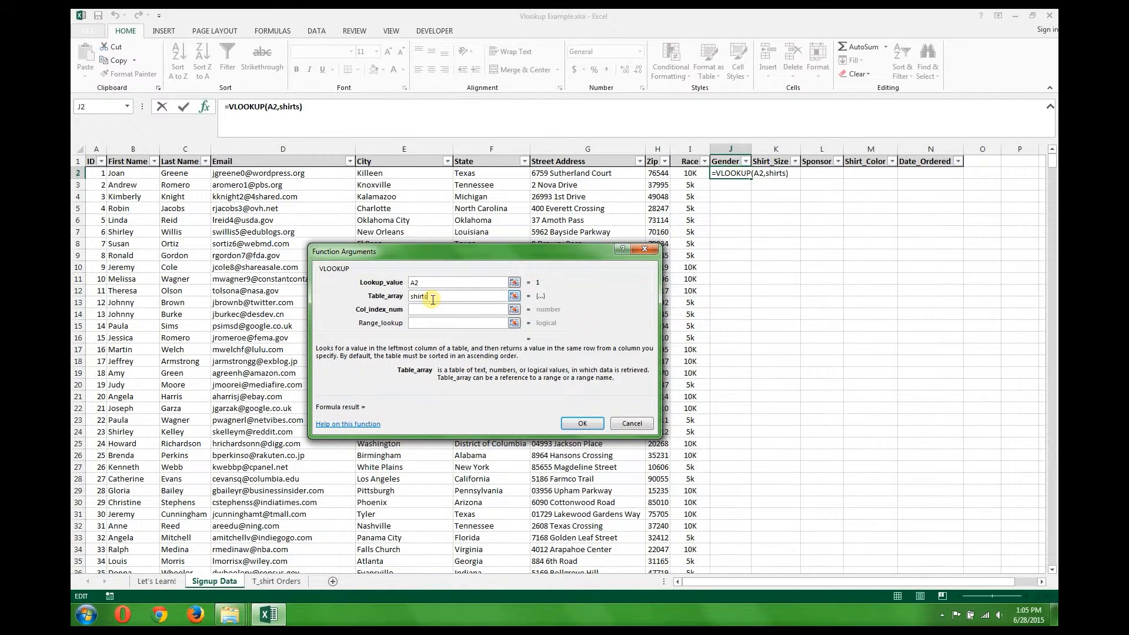
{"action": "key", "text": "Tab"}
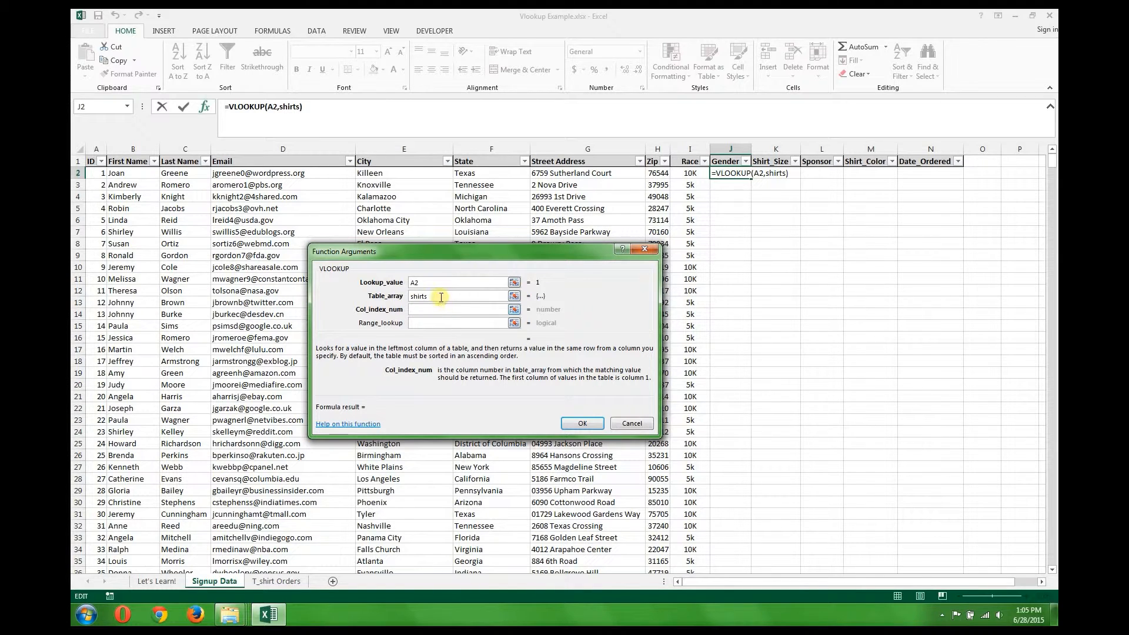
{"action": "left_click", "coordinate": [503, 296]}
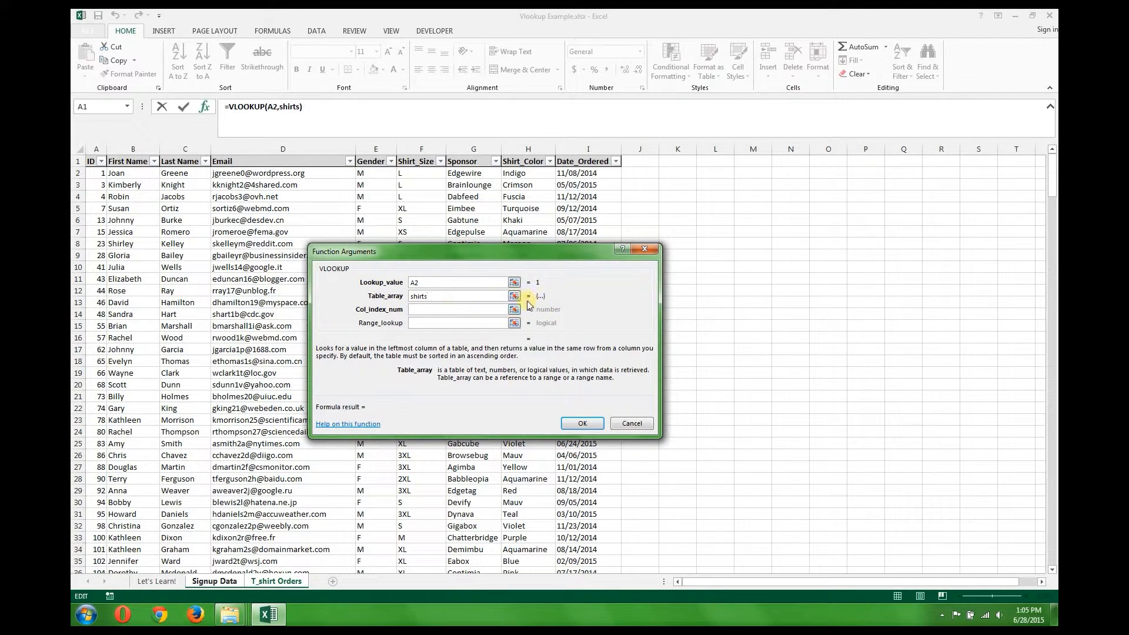
{"action": "key", "text": "Tab"}
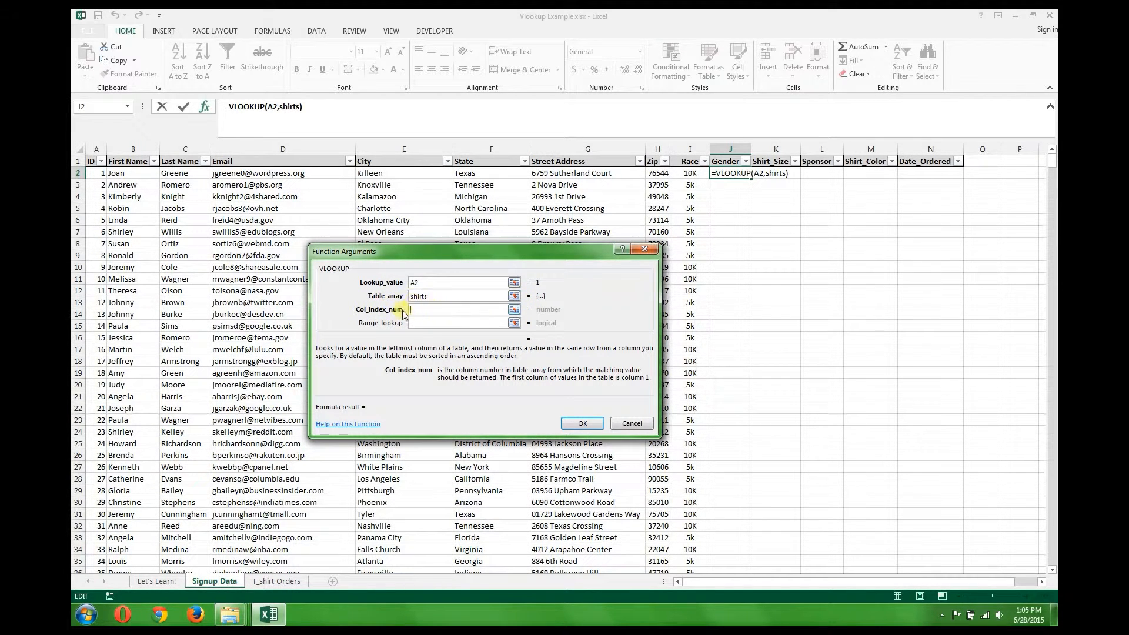
Consult the T_shirt Orders columns and set the VLOOKUP's column index number to 5 for Gender
{"action": "left_click", "coordinate": [277, 582]}
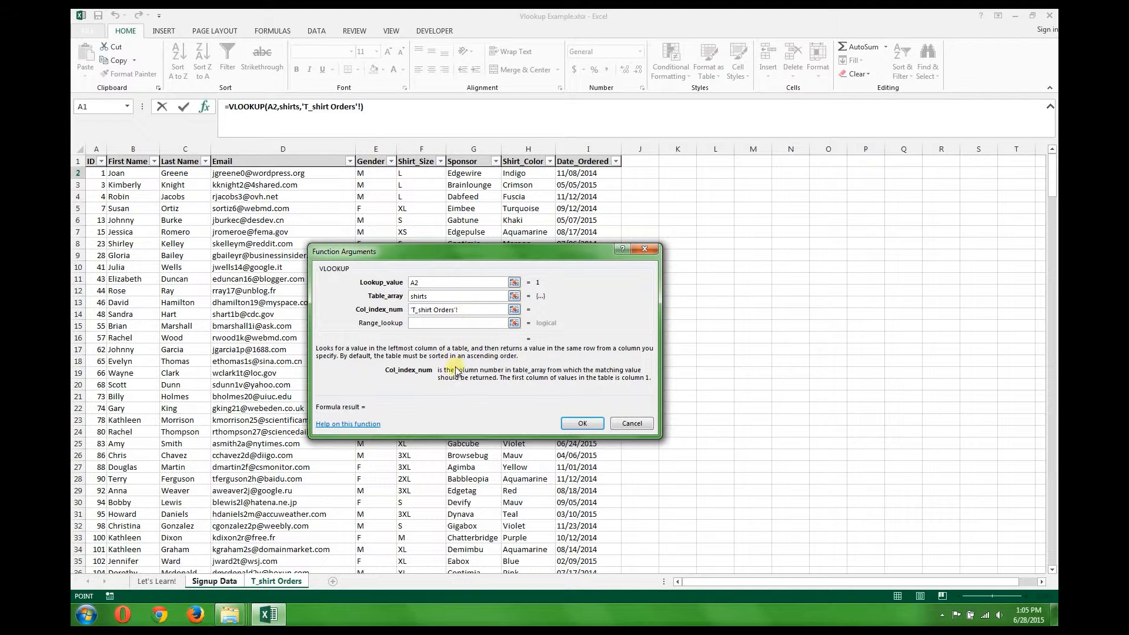
{"action": "left_click_drag", "start_coordinate": [468, 311], "coordinate": [313, 271]}
{"action": "type", "text": "5"}
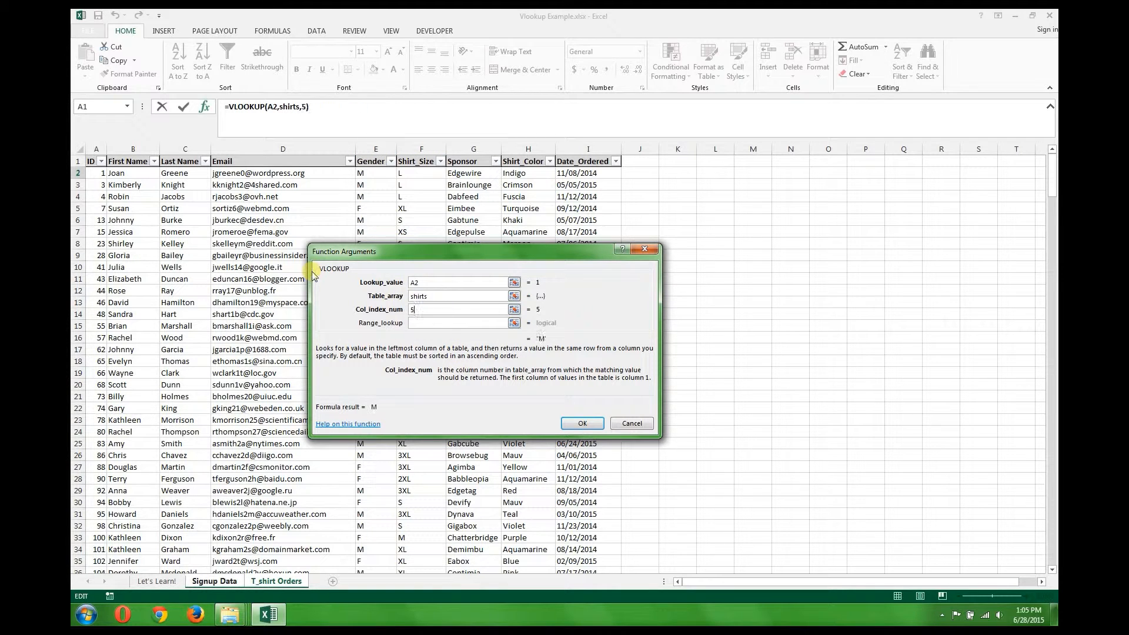
{"action": "left_click", "coordinate": [204, 587]}
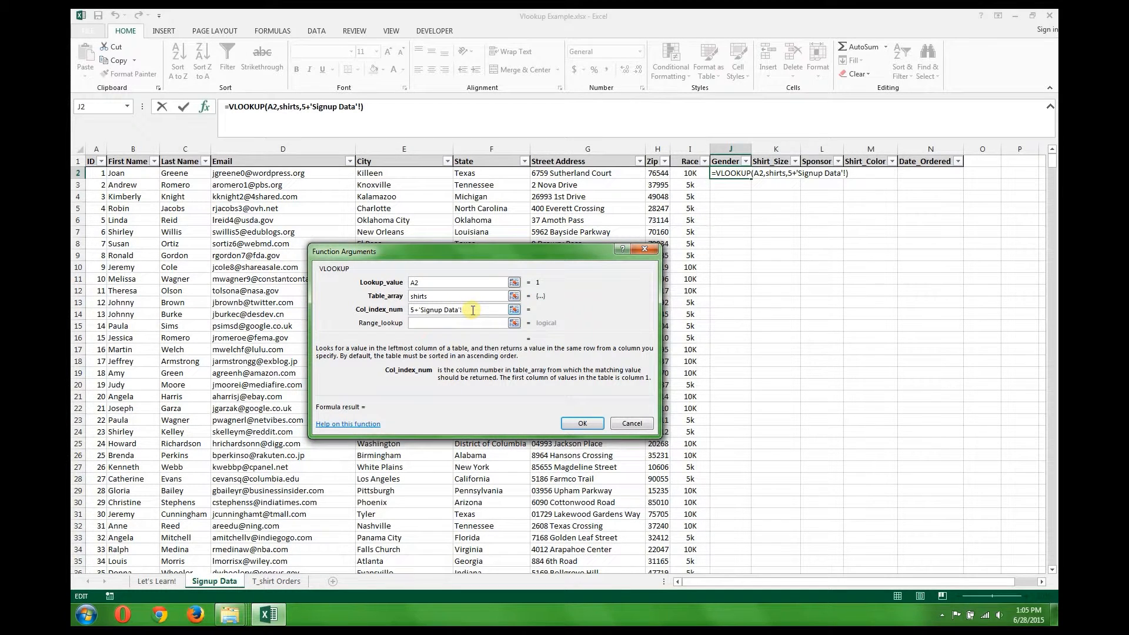
{"action": "key", "text": "BackSpace"}
{"action": "key", "text": "BackSpace"}
{"action": "key", "text": "BackSpace"}
{"action": "key", "text": "BackSpace"}
{"action": "key", "text": "BackSpace"}
{"action": "key", "text": "BackSpace"}
{"action": "key", "text": "BackSpace"}
{"action": "key", "text": "BackSpace"}
{"action": "key", "text": "BackSpace"}
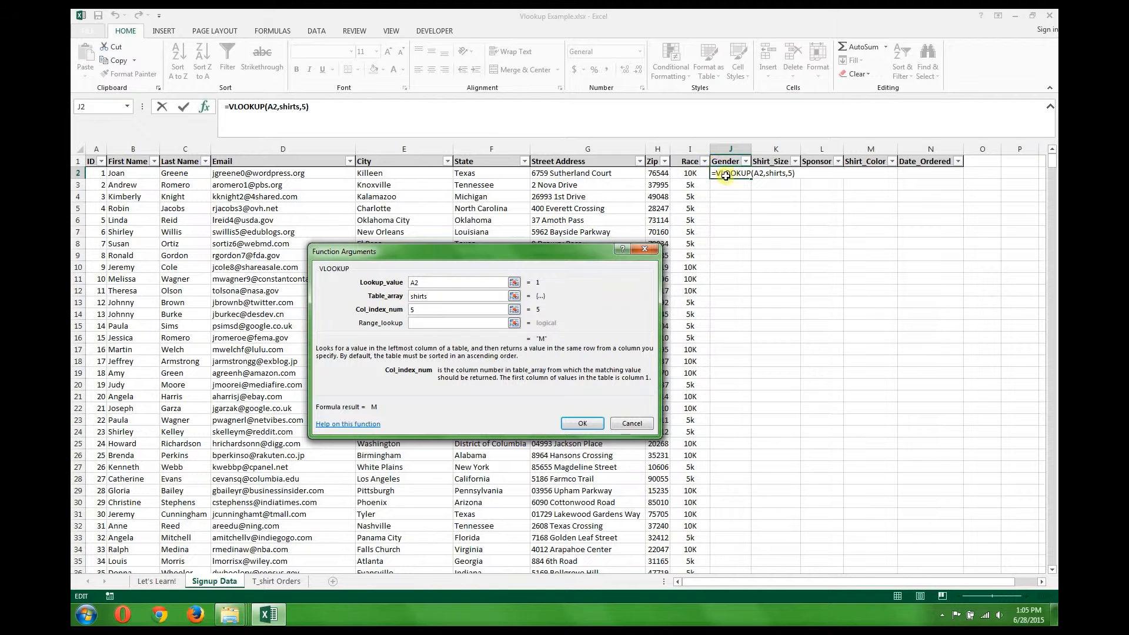
Set the range lookup to FALSE for an exact match and enter the VLOOKUP formula in J2
{"action": "key", "text": "Tab"}
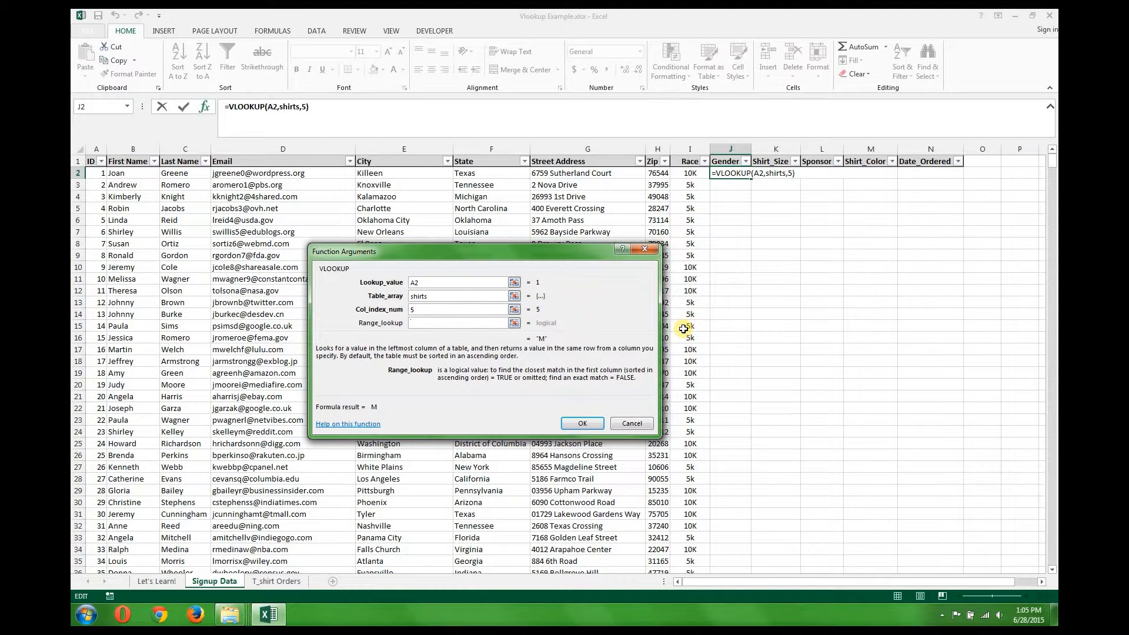
{"action": "type", "text": "FALSE"}
{"action": "left_click", "coordinate": [583, 425]}
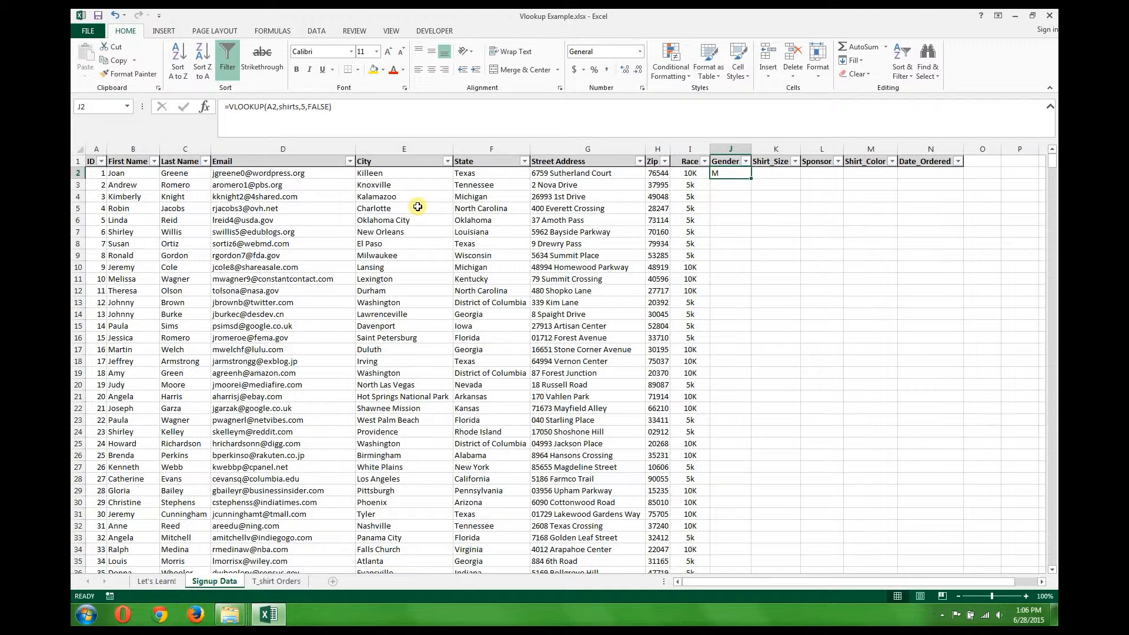
Compare the Gender result for ID 1 on Signup Data with the matching record on T_shirt Orders
{"action": "left_click", "coordinate": [374, 174]}
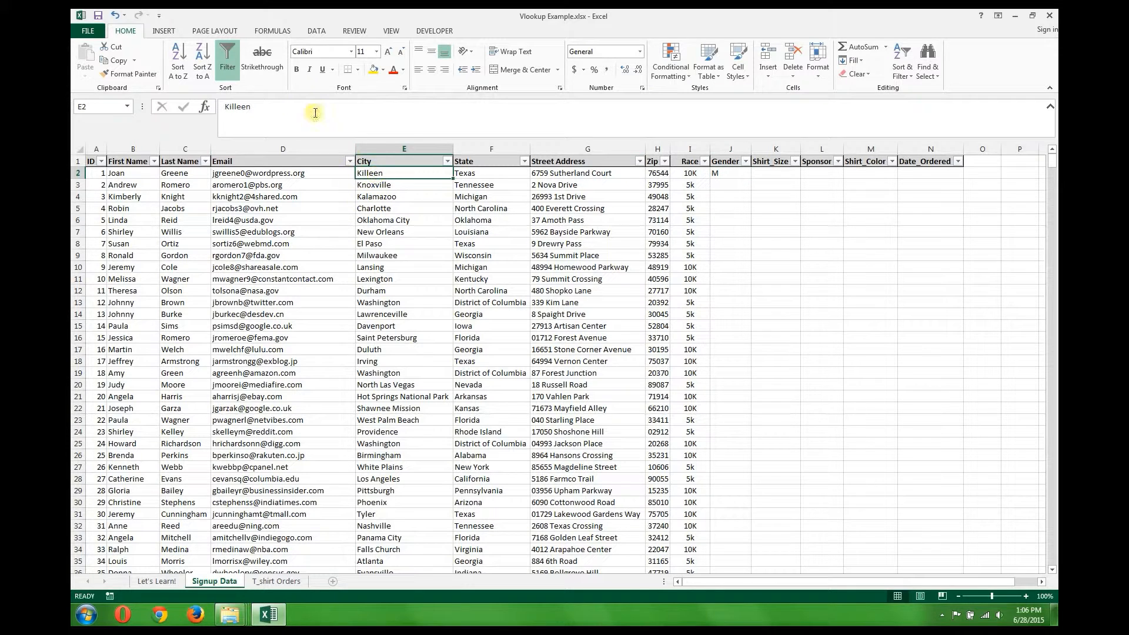
{"action": "left_click", "coordinate": [582, 172]}
{"action": "key", "text": "Down"}
{"action": "left_click", "coordinate": [98, 172]}
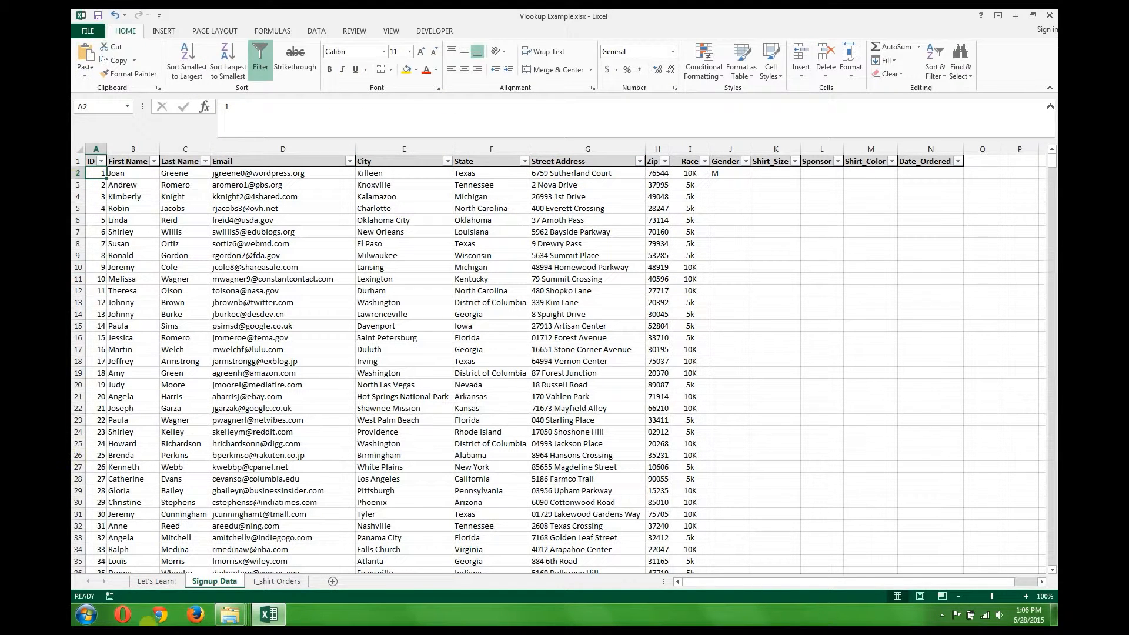
{"action": "left_click", "coordinate": [276, 581]}
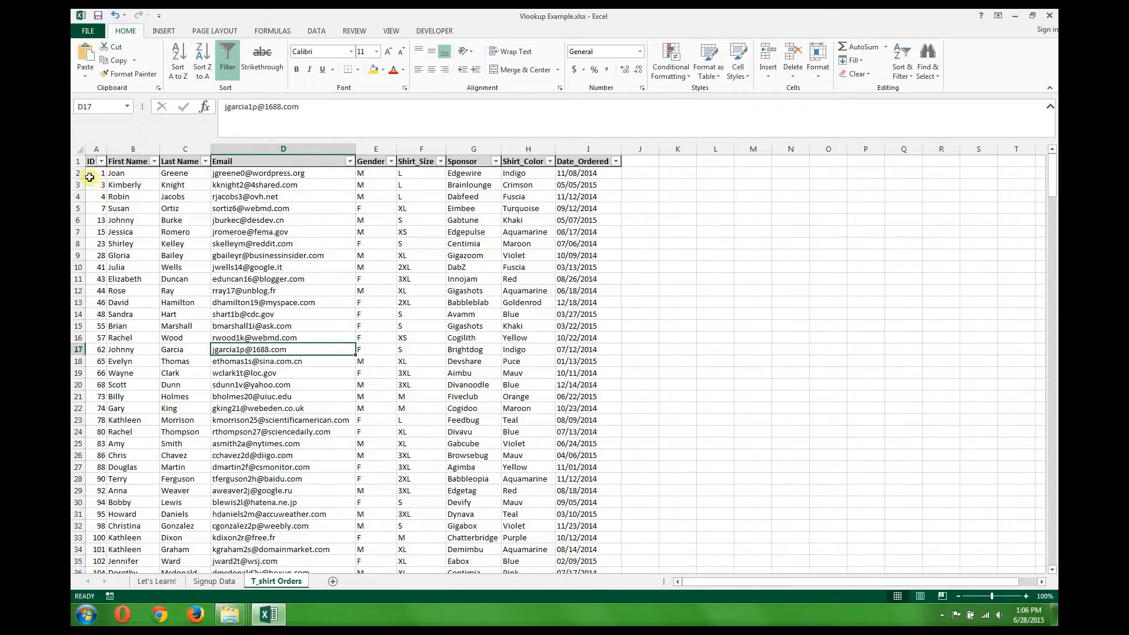
{"action": "left_click", "coordinate": [381, 173]}
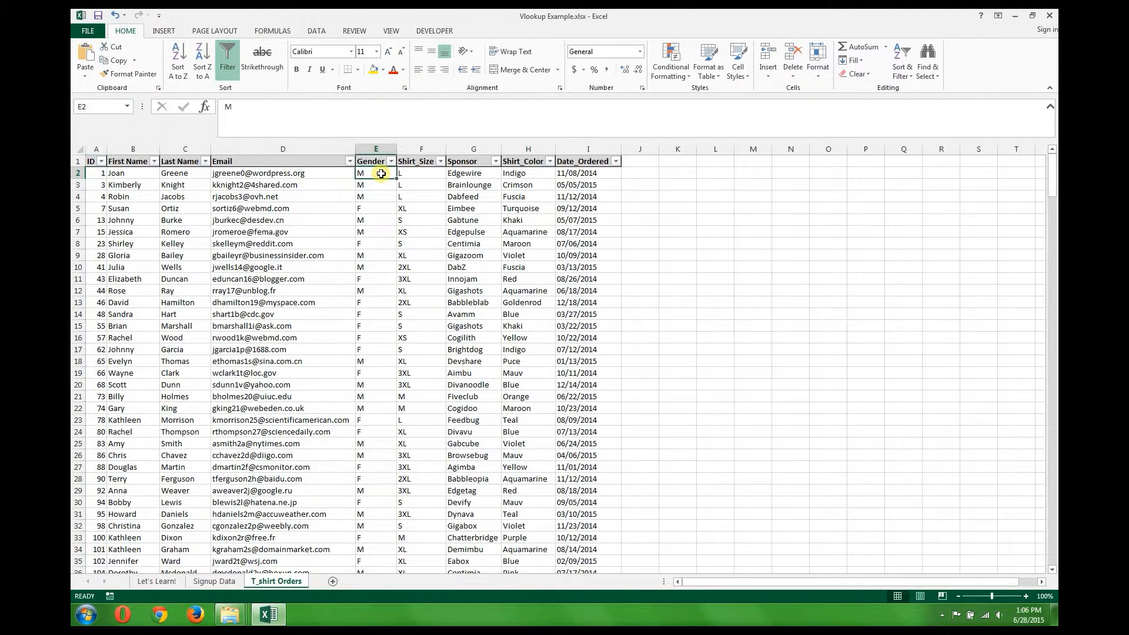
{"action": "left_click", "coordinate": [210, 582]}
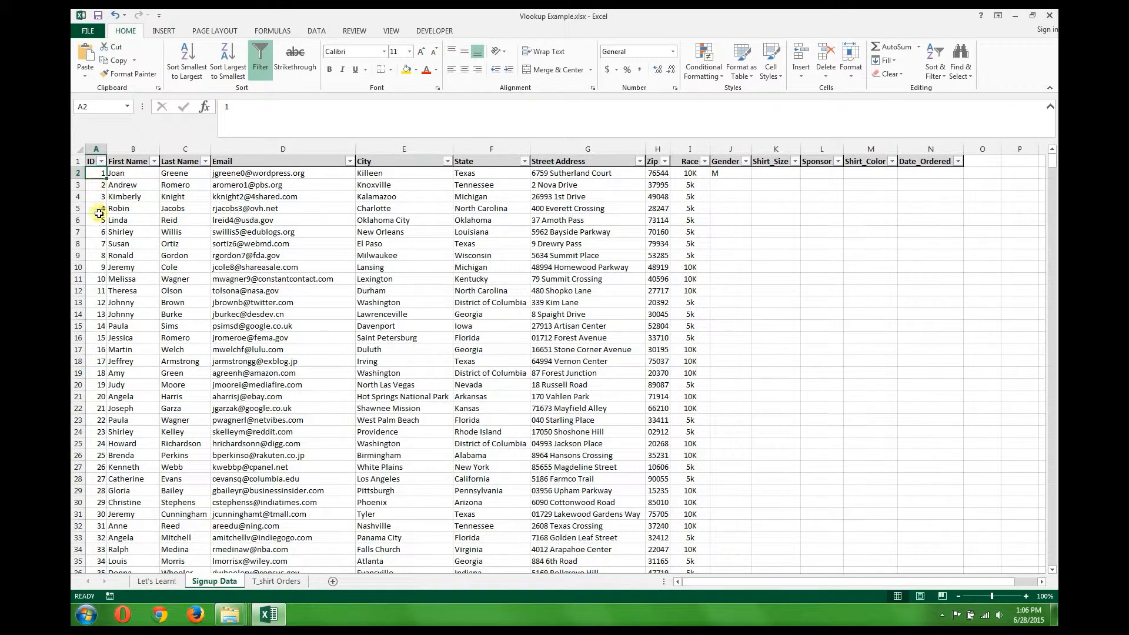
{"action": "left_click", "coordinate": [276, 581]}
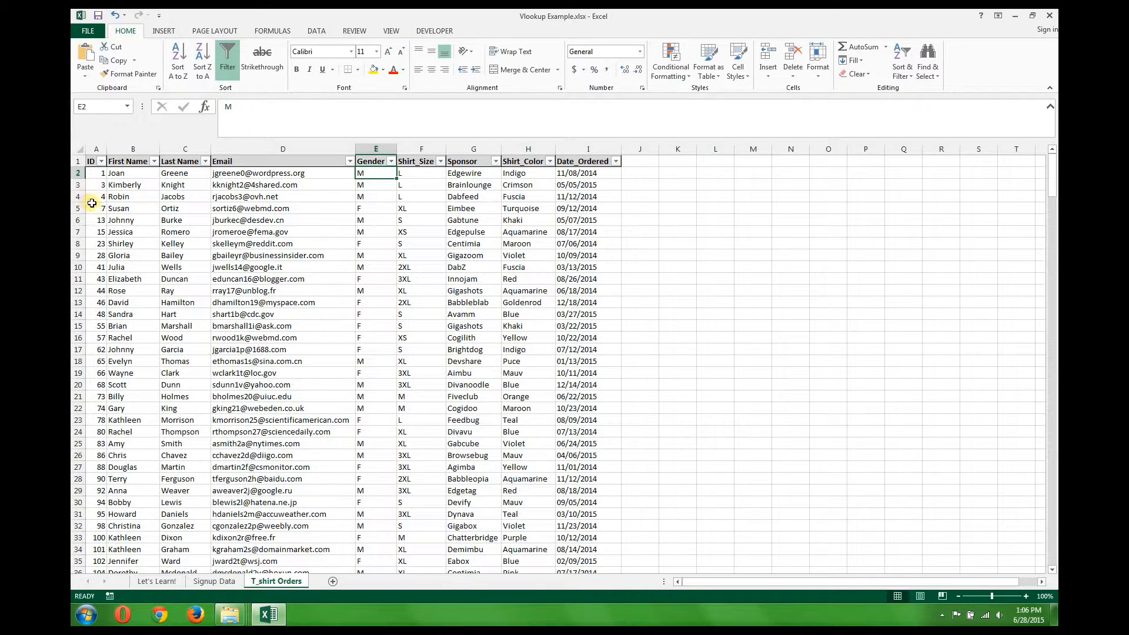
{"action": "left_click", "coordinate": [224, 582]}
Review the VLOOKUP formula in J2 and fill it across the row through Date_Ordered in N2
{"action": "left_click", "coordinate": [729, 171]}
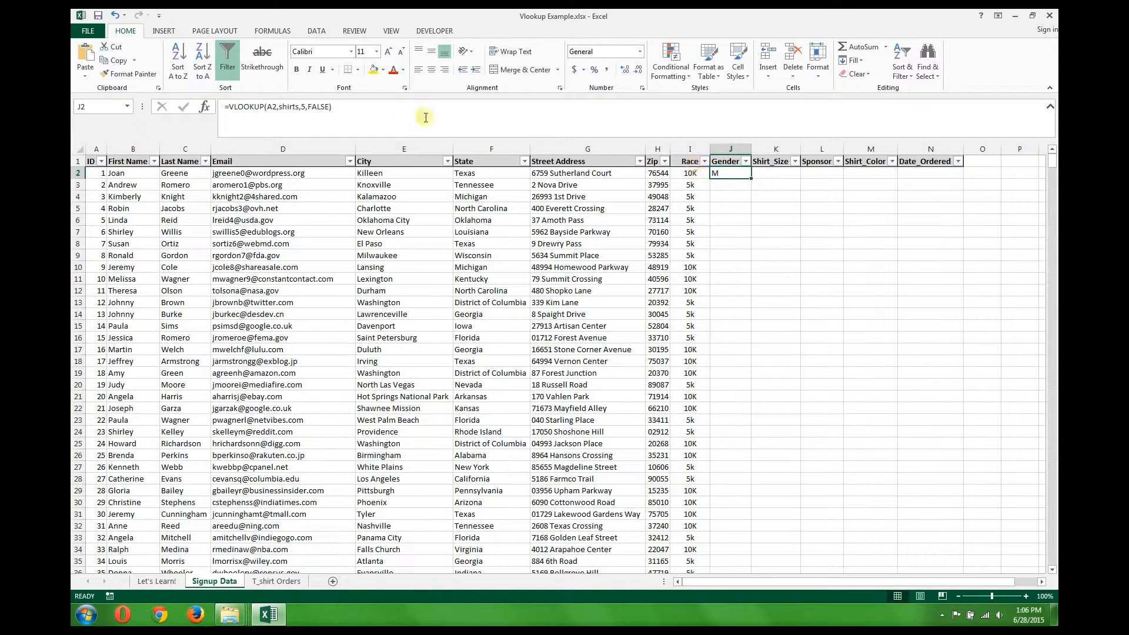
{"action": "left_click_drag", "start_coordinate": [412, 108], "coordinate": [100, 97]}
{"action": "key", "text": "Escape"}
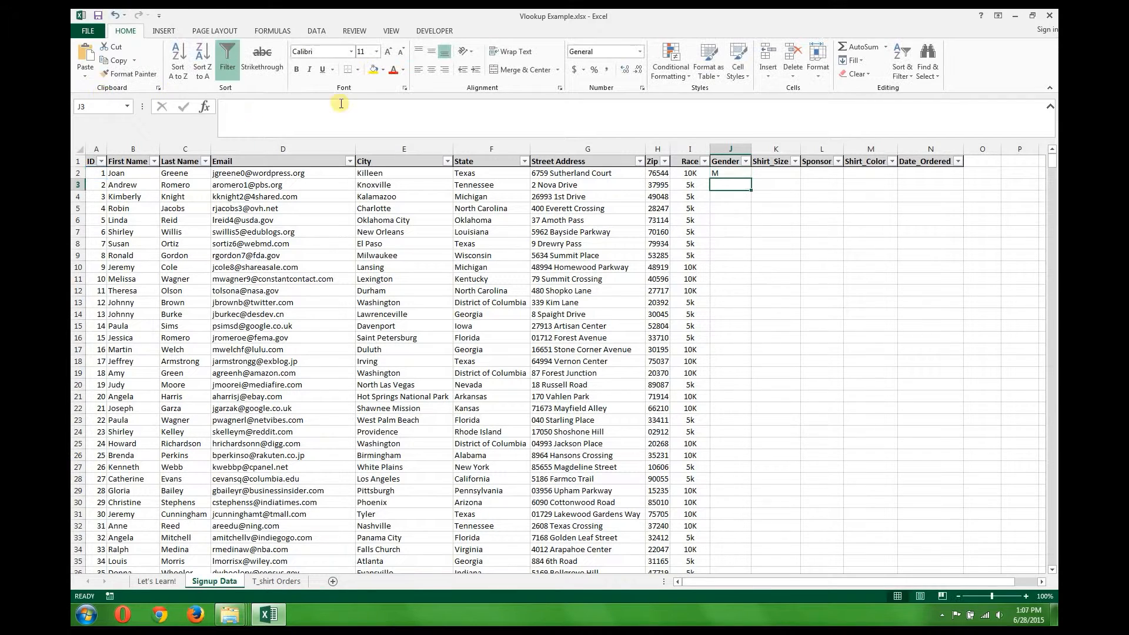
{"action": "left_click", "coordinate": [757, 175]}
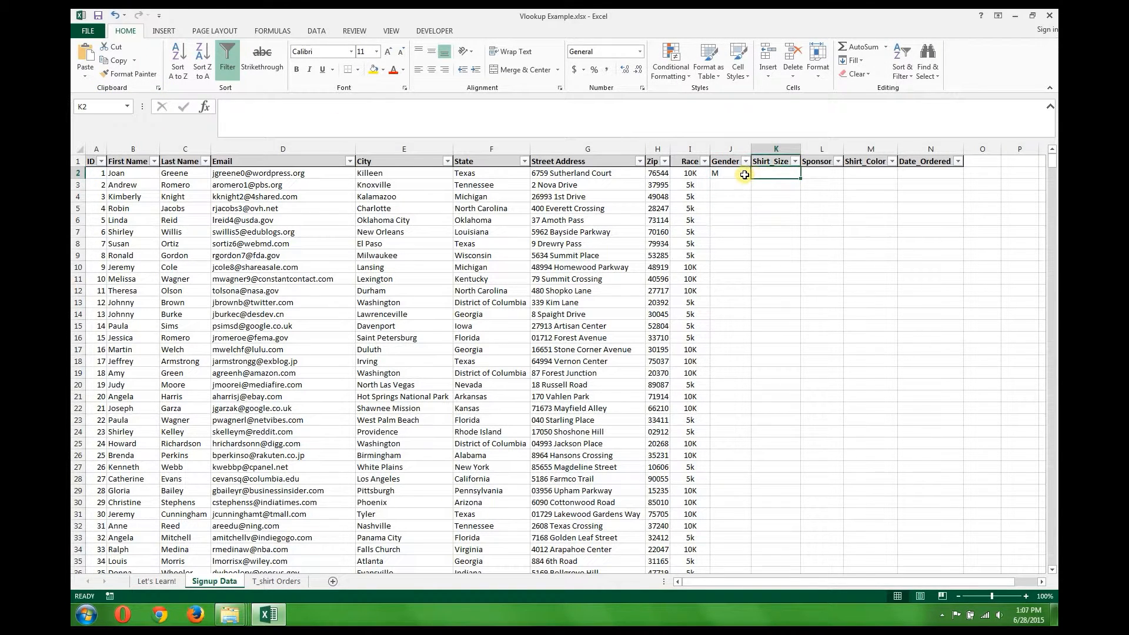
{"action": "left_click", "coordinate": [749, 175]}
{"action": "left_click_drag", "start_coordinate": [752, 180], "coordinate": [952, 174]}
Inspect the filled formulas in K2, L2 and M2 for their lookup value references
{"action": "left_click", "coordinate": [770, 173]}
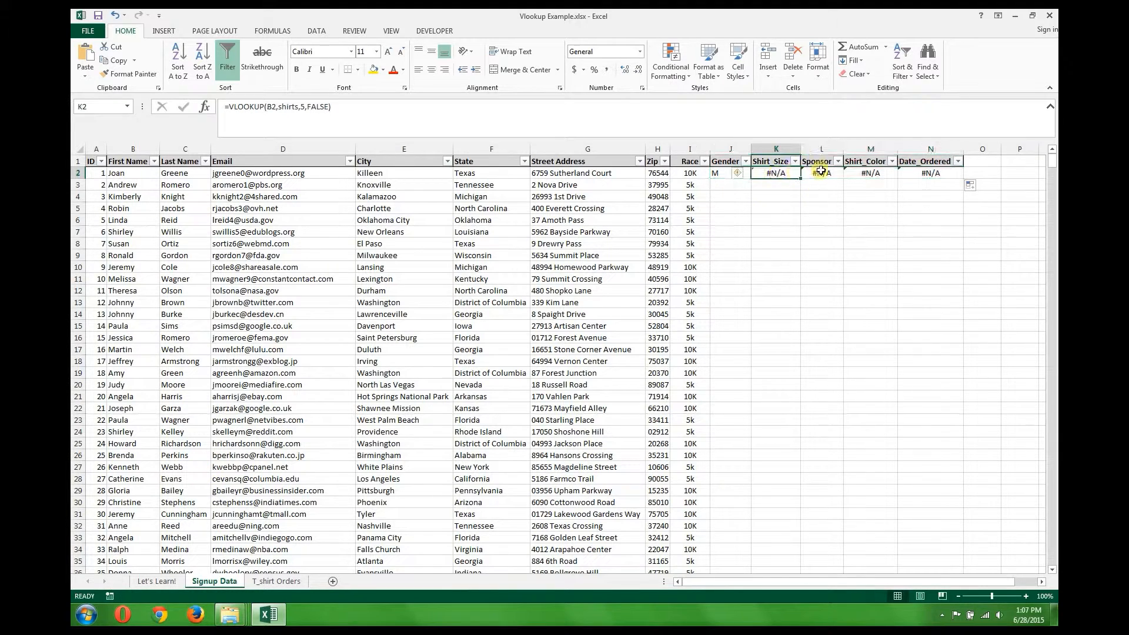
{"action": "left_click", "coordinate": [820, 173]}
{"action": "left_click", "coordinate": [872, 171]}
Change the lookup value in the Shirt_Size formula in K2 to A2
{"action": "left_click", "coordinate": [784, 175]}
{"action": "left_click", "coordinate": [268, 107]}
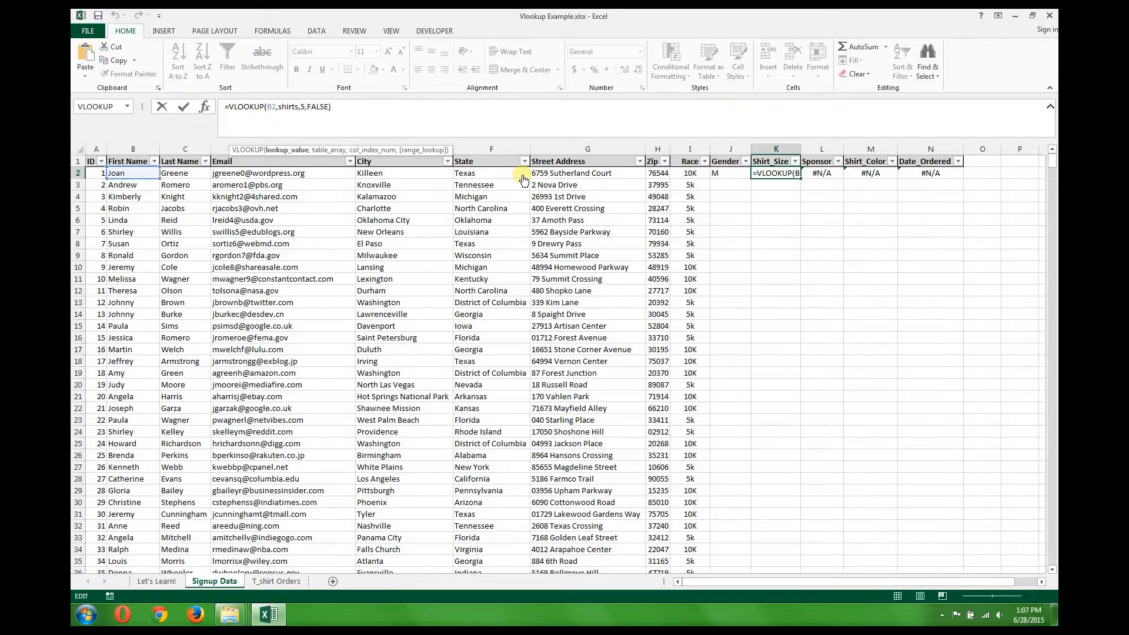
{"action": "key", "text": "Delete"}
{"action": "type", "text": "A"}
{"action": "key", "text": "Return"}
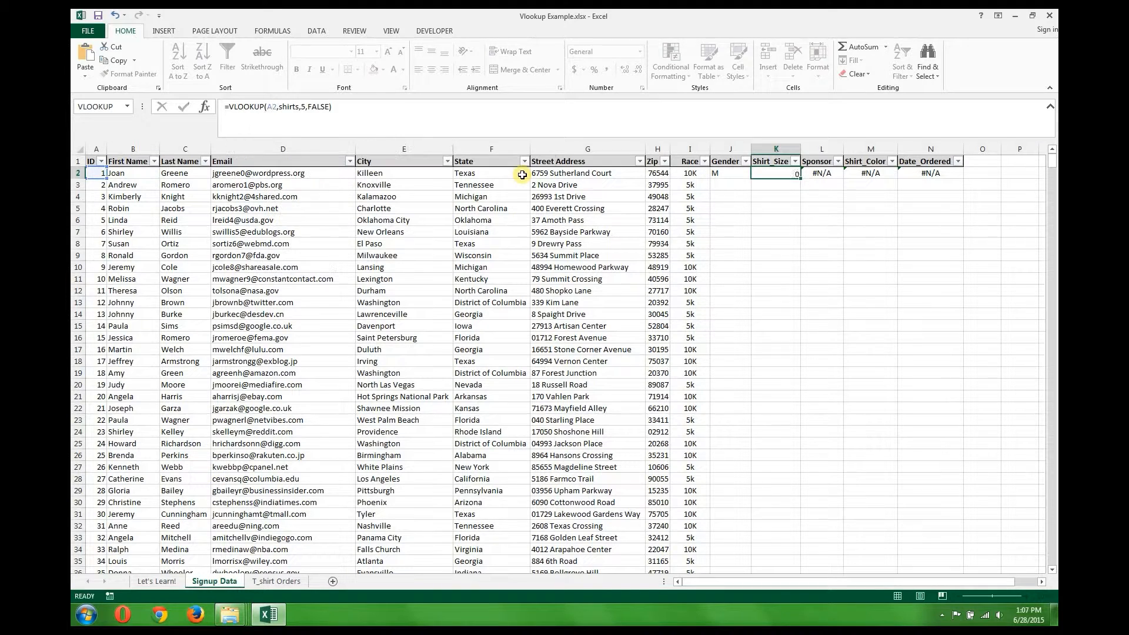
Change the lookup value in the Sponsor formula in L2 to A2
{"action": "left_click", "coordinate": [826, 175]}
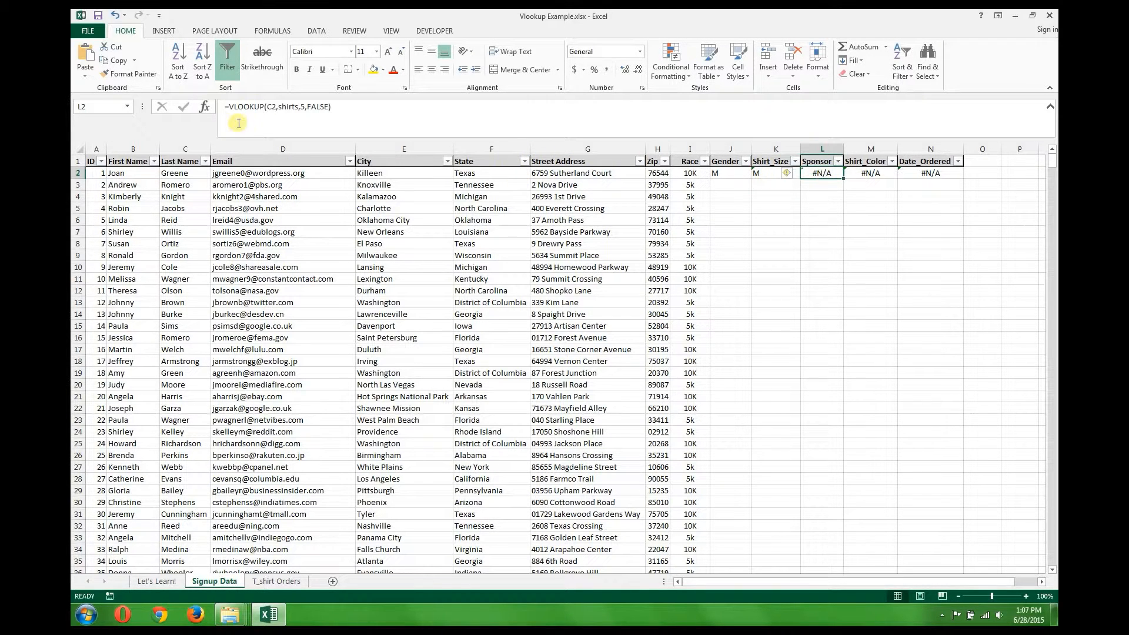
{"action": "left_click", "coordinate": [270, 107]}
{"action": "key", "text": "Delete"}
{"action": "type", "text": "D"}
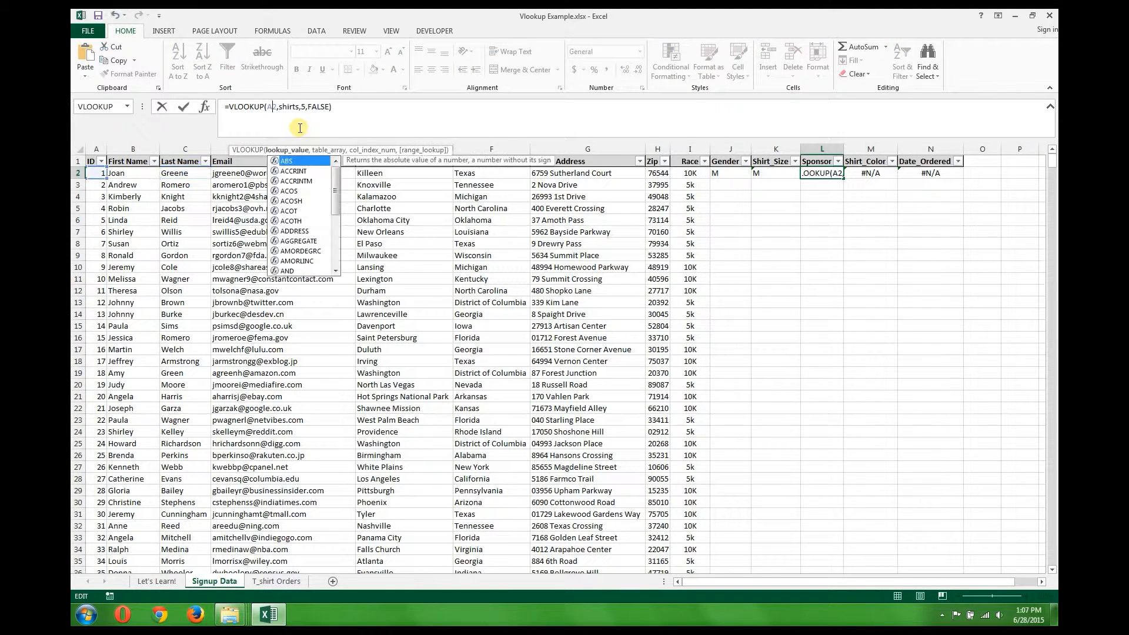
{"action": "key", "text": "Tab"}
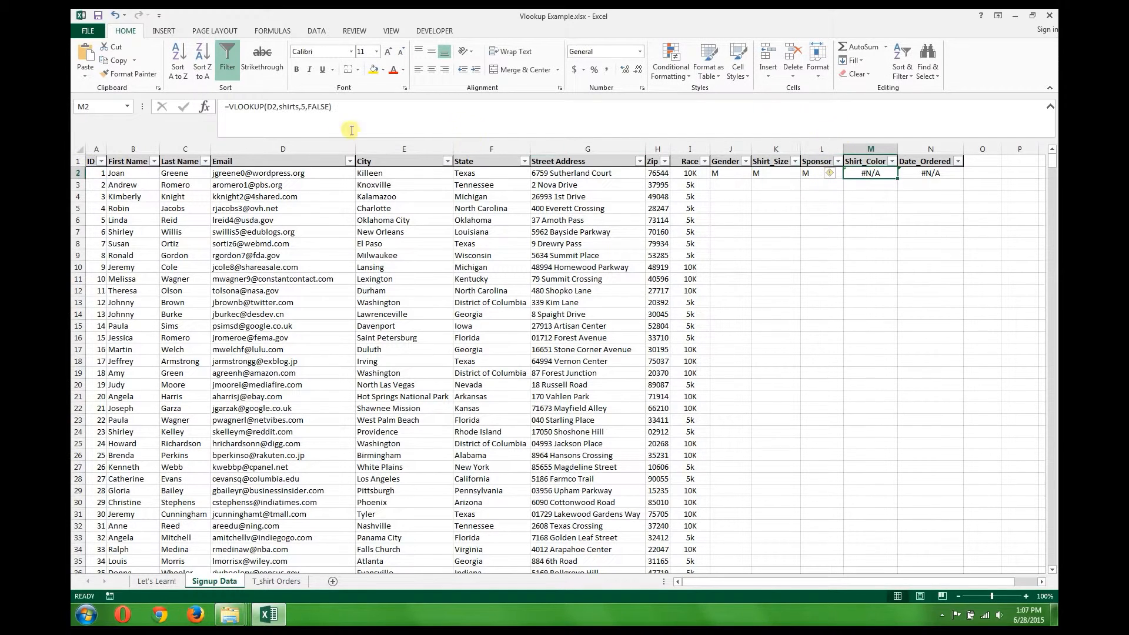
Change the lookup value in the Shirt_Color formula in M2 to A2
{"action": "left_click", "coordinate": [274, 108]}
{"action": "key", "text": "BackSpace"}
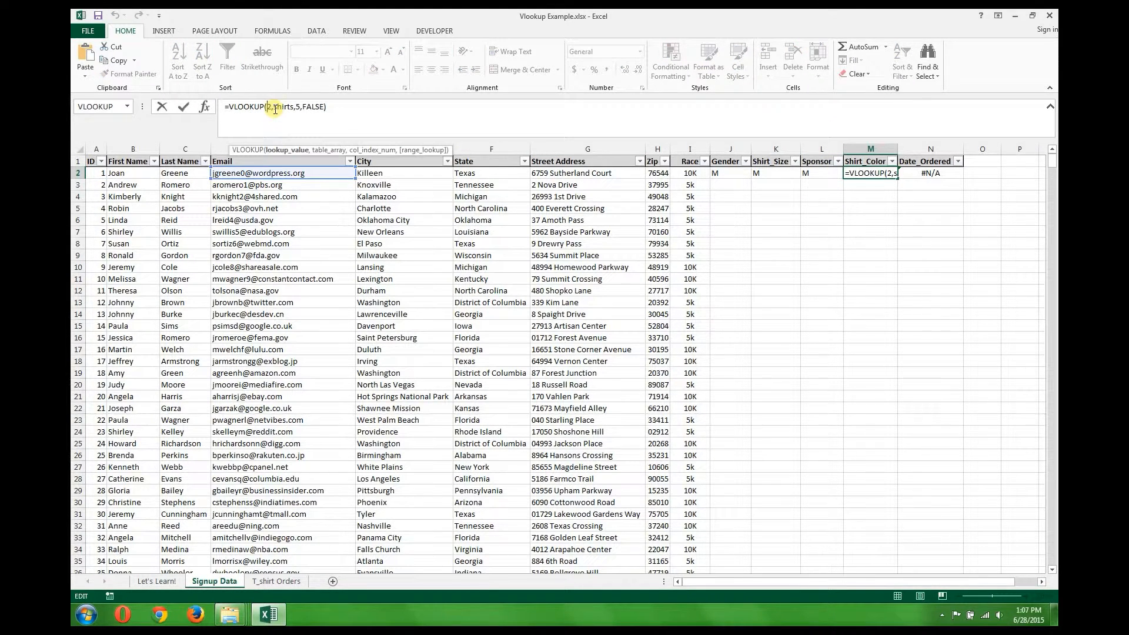
{"action": "type", "text": "A"}
{"action": "key", "text": "Return"}
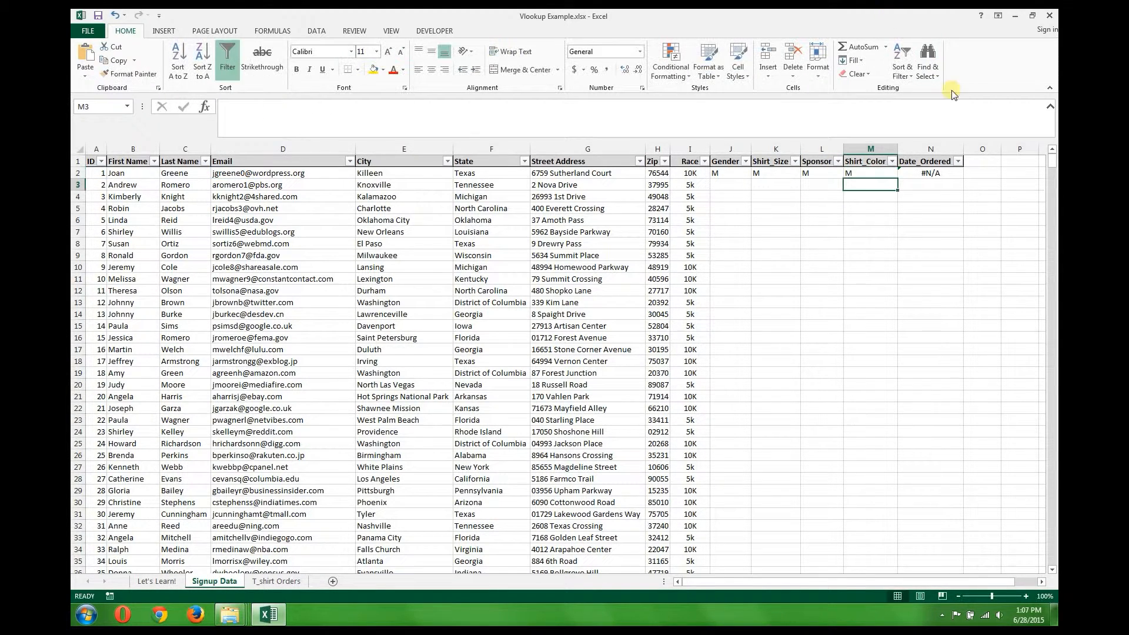
Change the lookup value in the Date_Ordered formula in N2 to A2
{"action": "left_click", "coordinate": [934, 174]}
{"action": "left_click", "coordinate": [273, 107]}
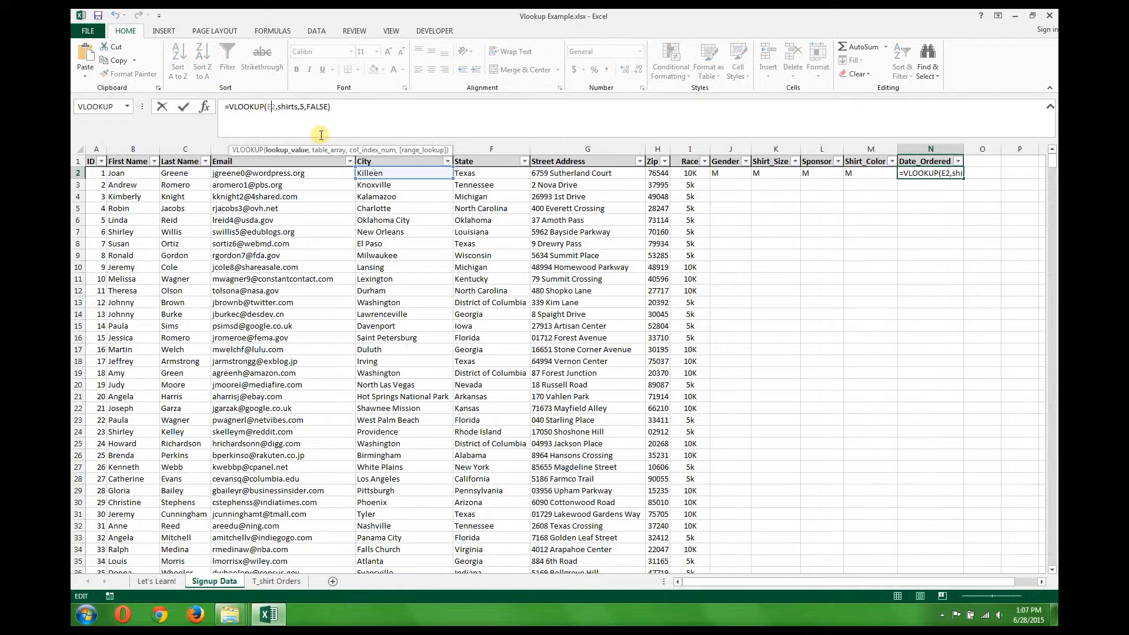
{"action": "key", "text": "BackSpace"}
{"action": "type", "text": "A"}
{"action": "key", "text": "Return"}
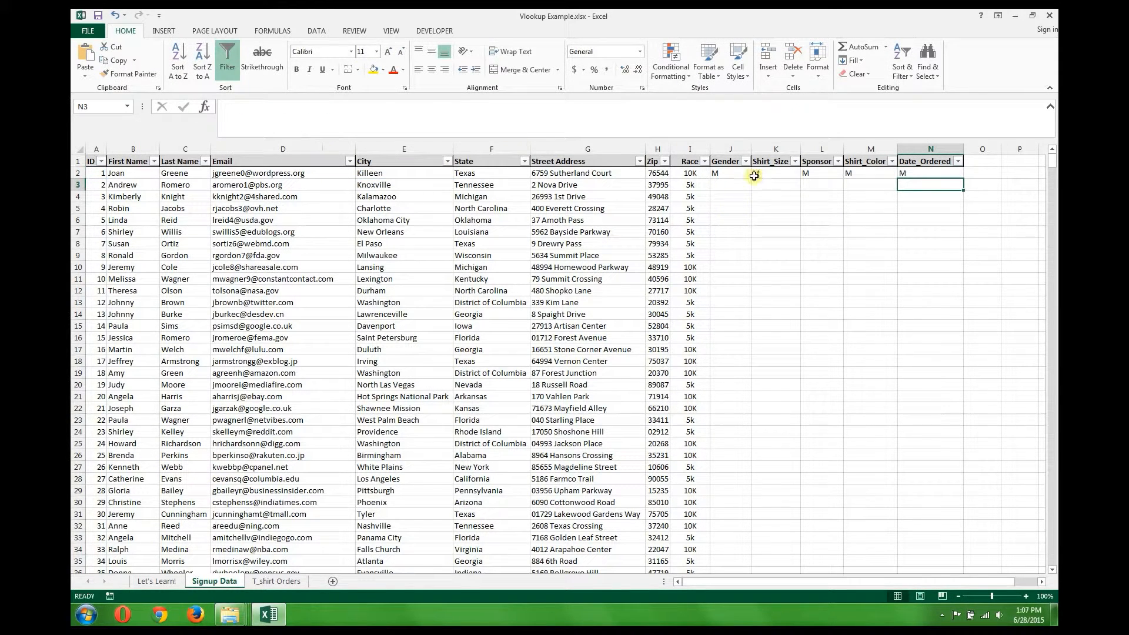
Check the column positions of Gender through Date_Ordered on the T_shirt Orders sheet against the Gender formula in Signup Data
{"action": "left_click_drag", "start_coordinate": [728, 174], "coordinate": [922, 173]}
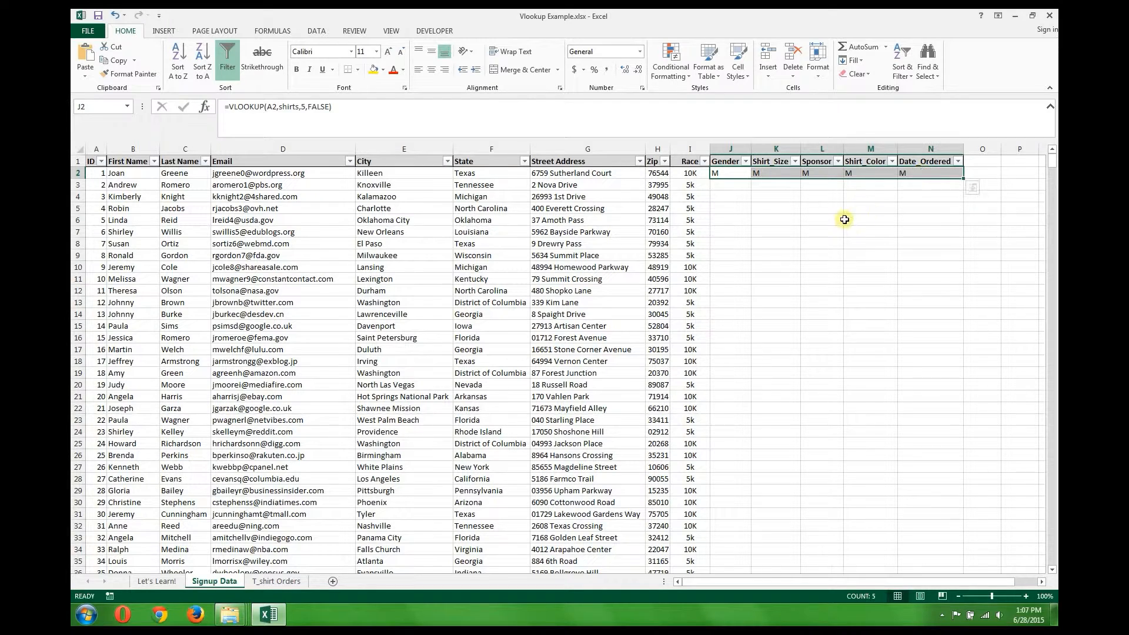
{"action": "left_click", "coordinate": [839, 220]}
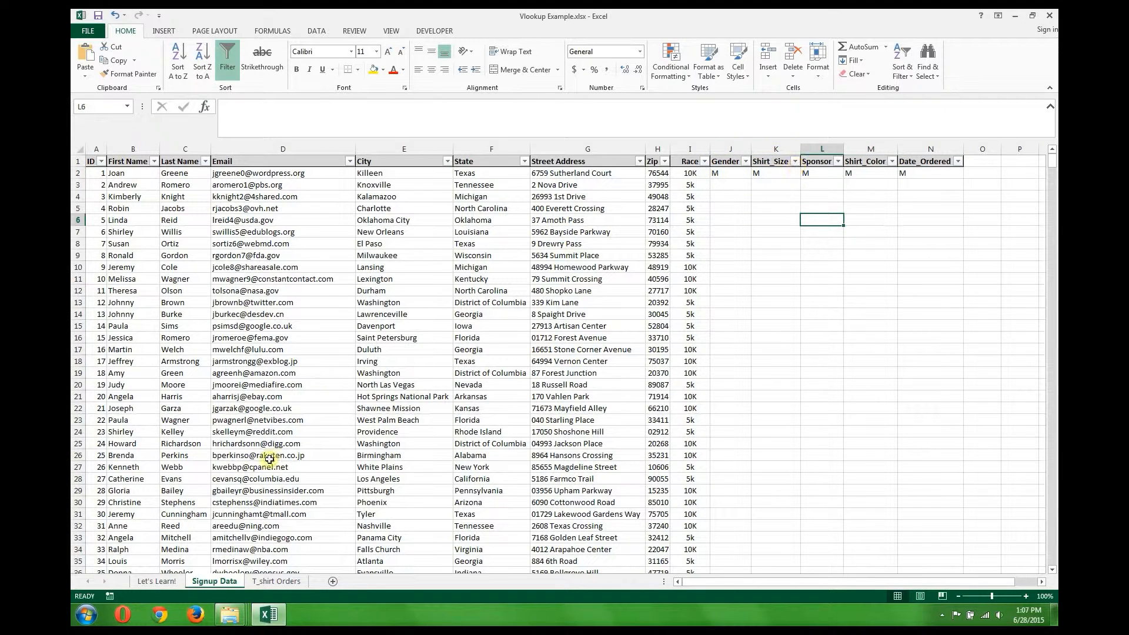
{"action": "left_click", "coordinate": [296, 587]}
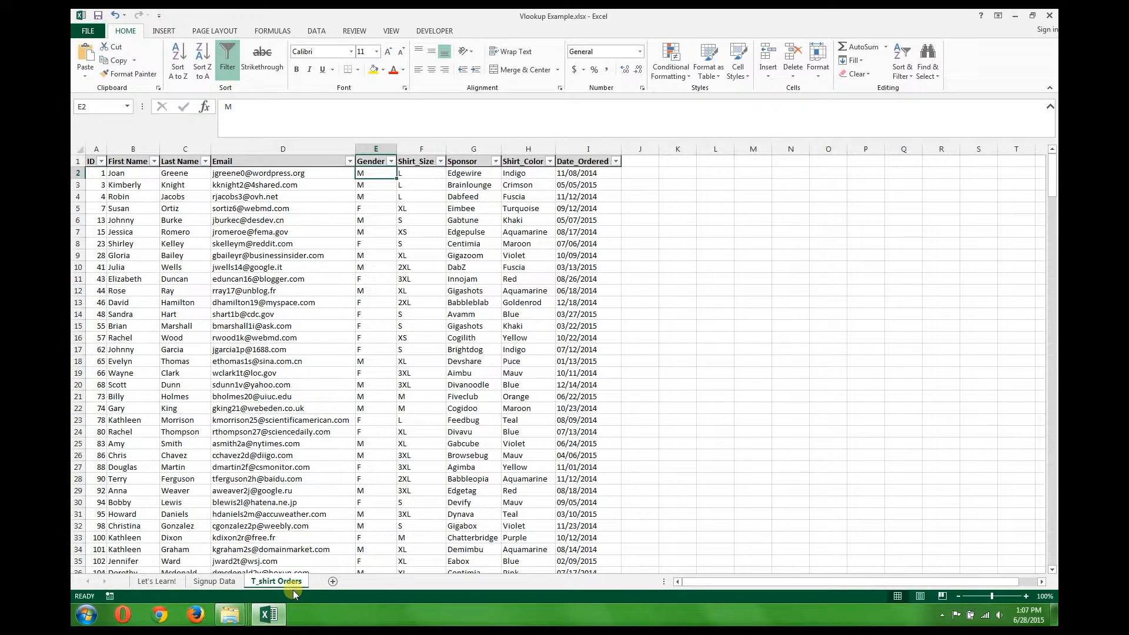
{"action": "left_click", "coordinate": [368, 149]}
{"action": "left_click", "coordinate": [421, 149]}
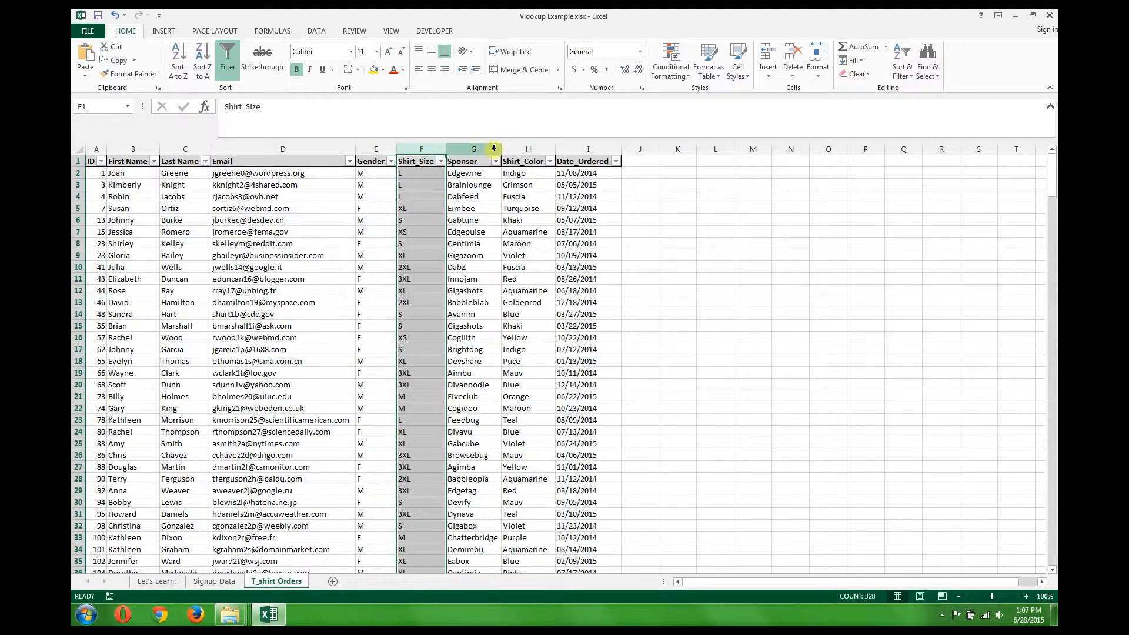
{"action": "left_click", "coordinate": [473, 148]}
{"action": "left_click", "coordinate": [522, 149]}
{"action": "left_click", "coordinate": [588, 148]}
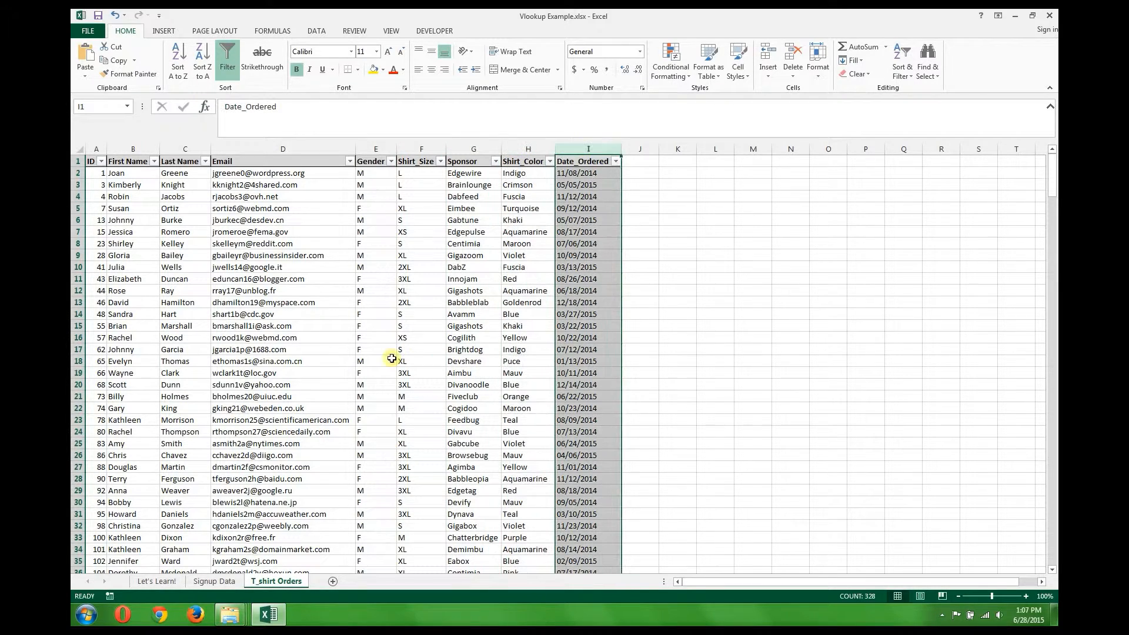
{"action": "left_click", "coordinate": [213, 581]}
{"action": "left_click", "coordinate": [732, 173]}
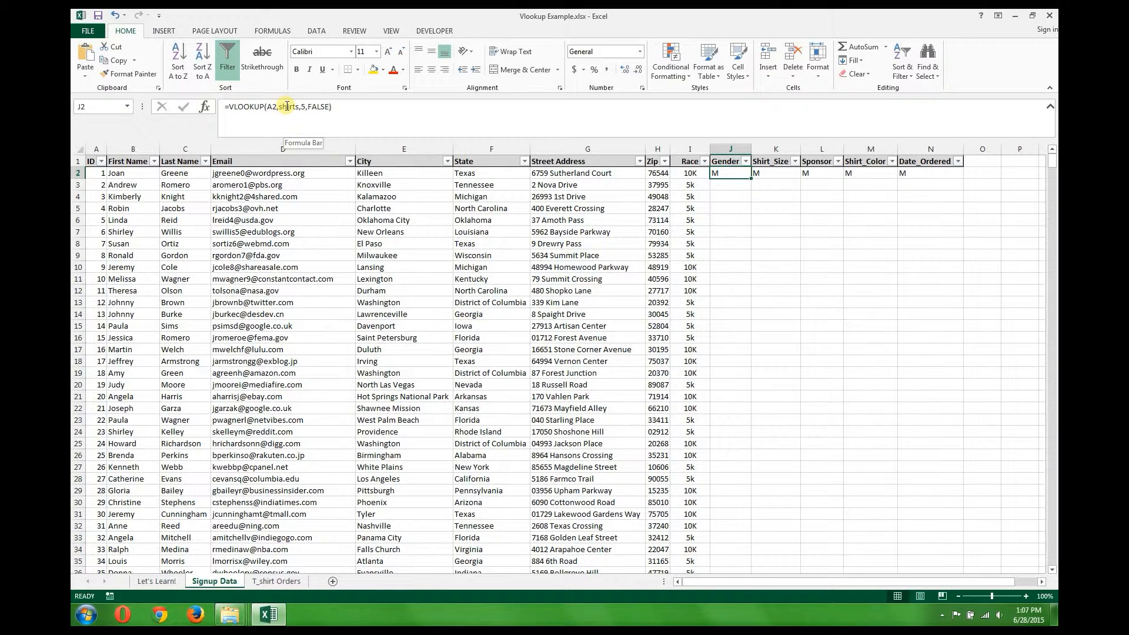
Set the column index number in the Shirt_Size formula in K2 to 6
{"action": "left_click", "coordinate": [777, 170]}
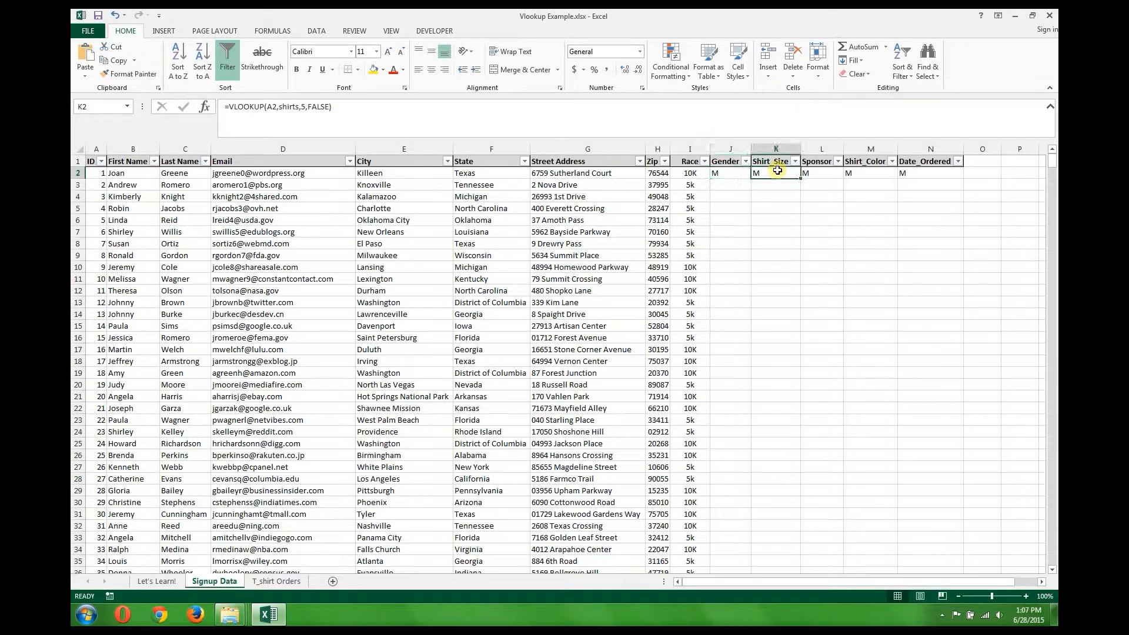
{"action": "left_click", "coordinate": [306, 106]}
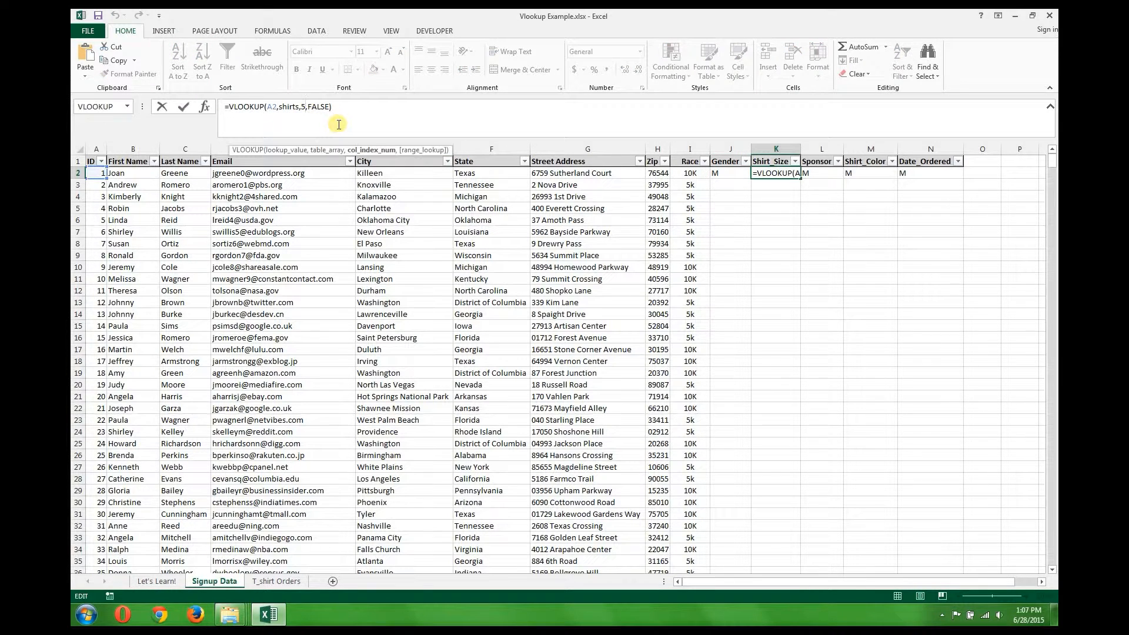
{"action": "key", "text": "BackSpace"}
{"action": "type", "text": "6"}
{"action": "key", "text": "Return"}
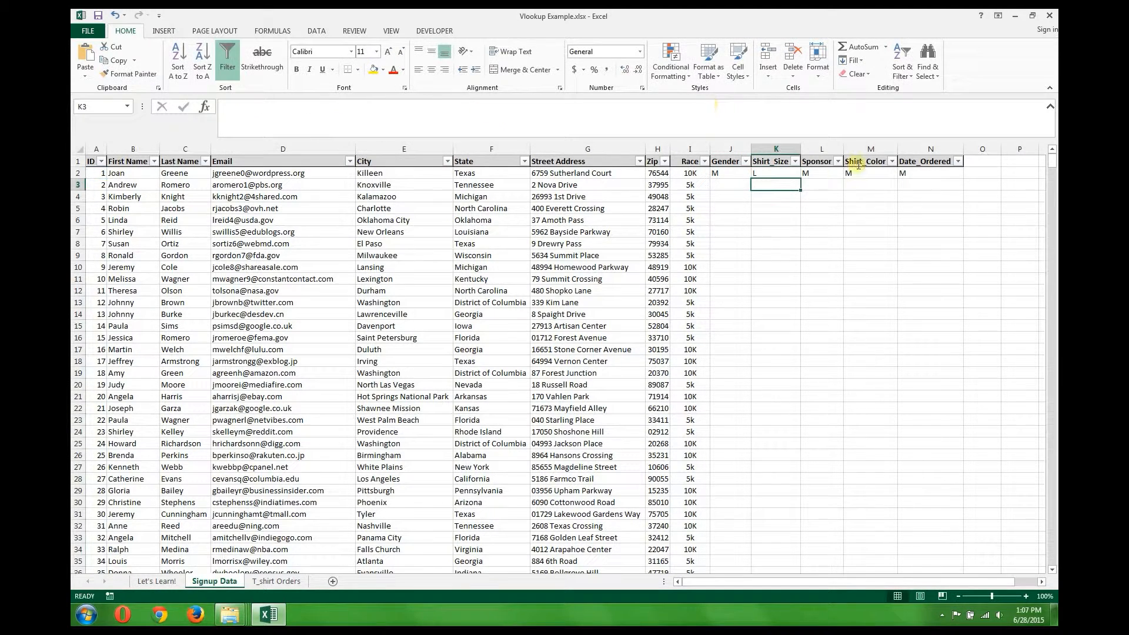
Set the column index number in the Sponsor formula in L2 to 7
{"action": "left_click", "coordinate": [821, 172]}
{"action": "left_click", "coordinate": [305, 105]}
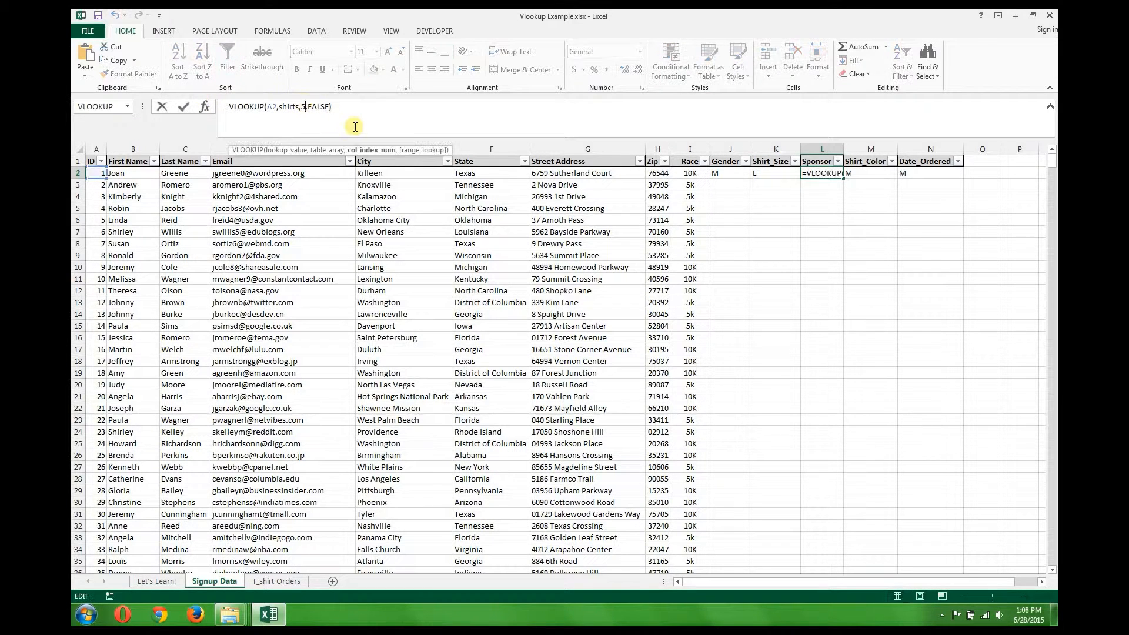
{"action": "key", "text": "BackSpace"}
{"action": "type", "text": "7"}
{"action": "key", "text": "Return"}
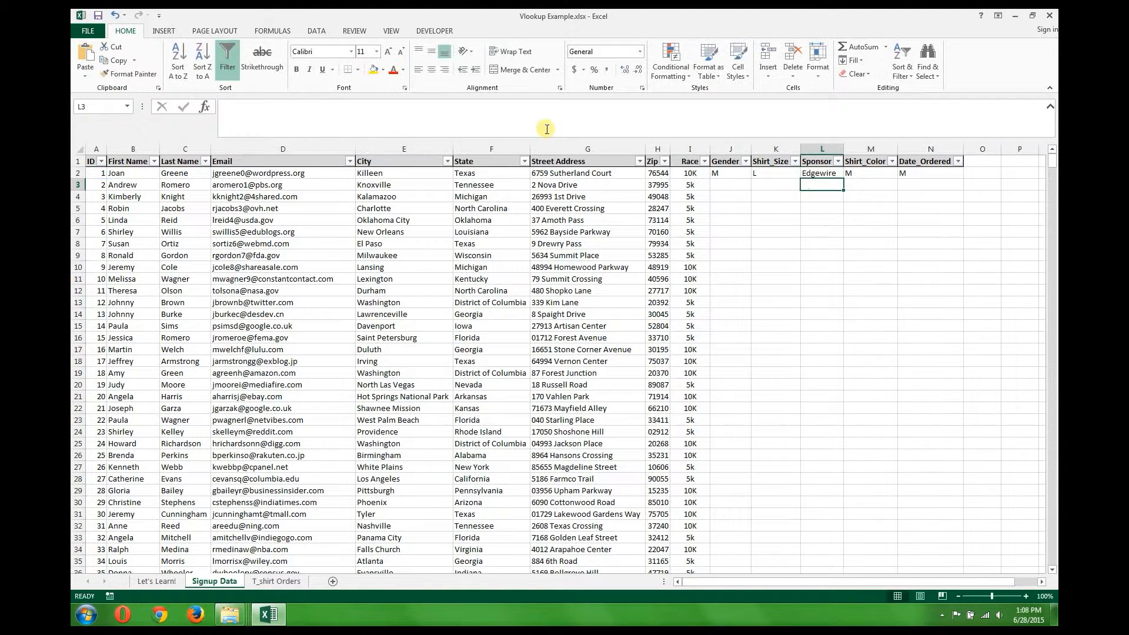
Set the column index number in the Shirt_Color formula in M2 to 8
{"action": "left_click", "coordinate": [869, 173]}
{"action": "left_click", "coordinate": [305, 106]}
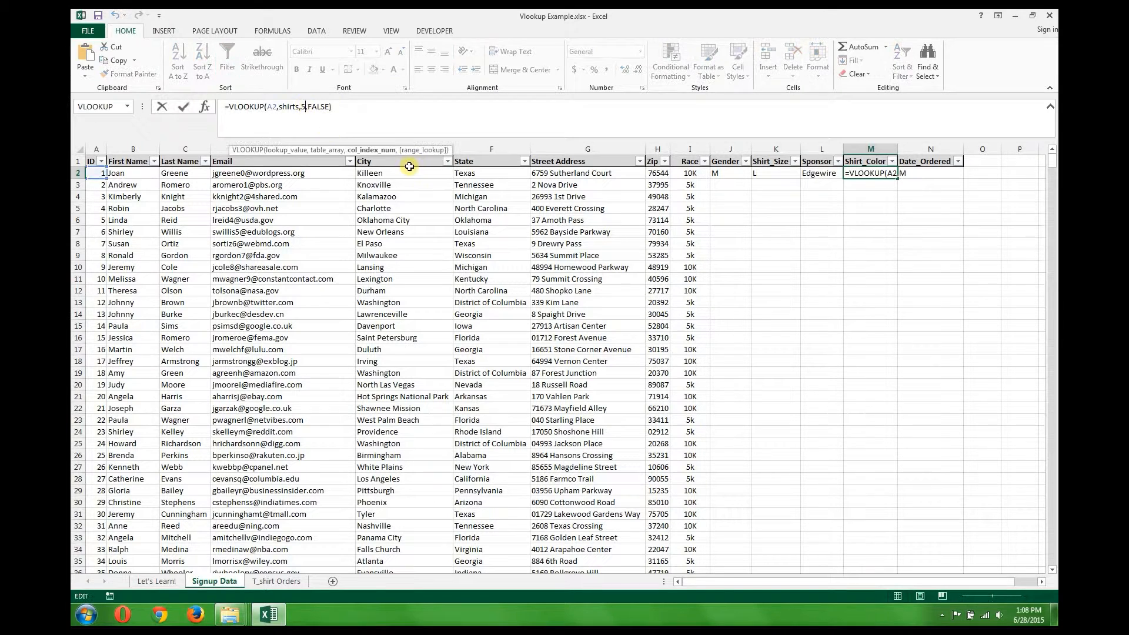
{"action": "key", "text": "BackSpace"}
{"action": "type", "text": "8"}
{"action": "key", "text": "Return"}
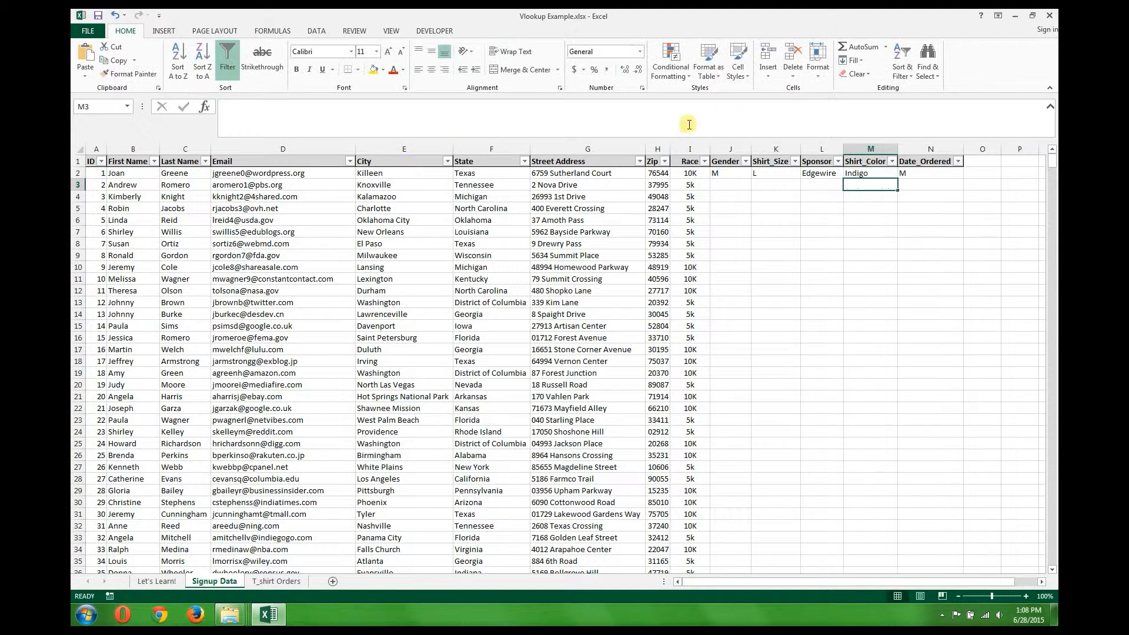
Set the column index number in the Date_Ordered formula in N2 to 9
{"action": "left_click", "coordinate": [932, 175]}
{"action": "left_click", "coordinate": [304, 108]}
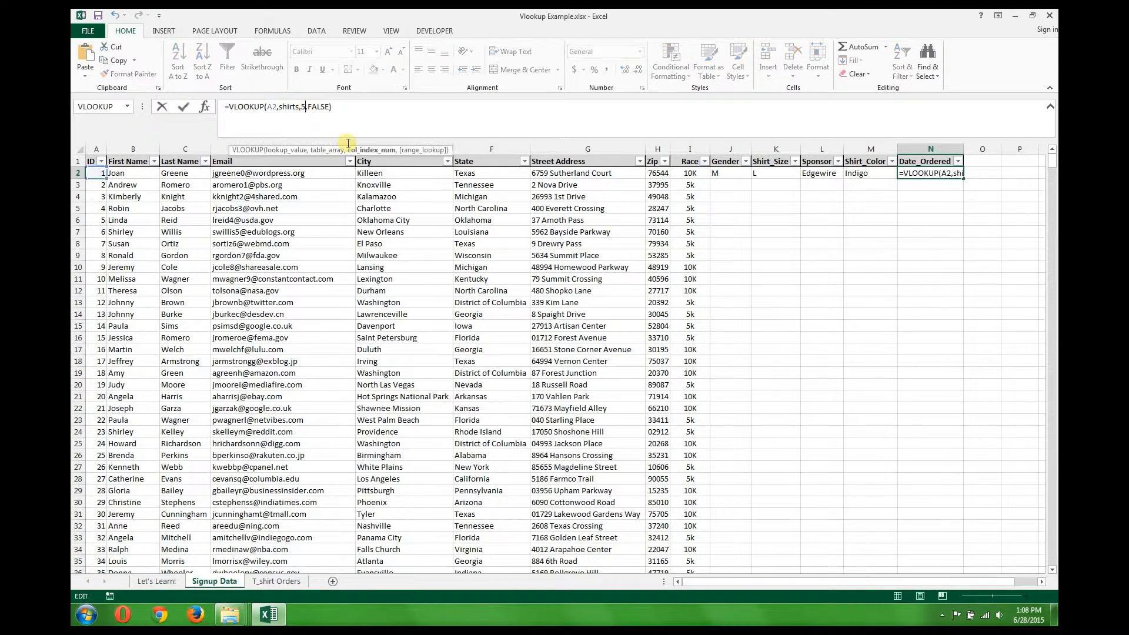
{"action": "key", "text": "BackSpace"}
{"action": "type", "text": "9"}
{"action": "key", "text": "Return"}
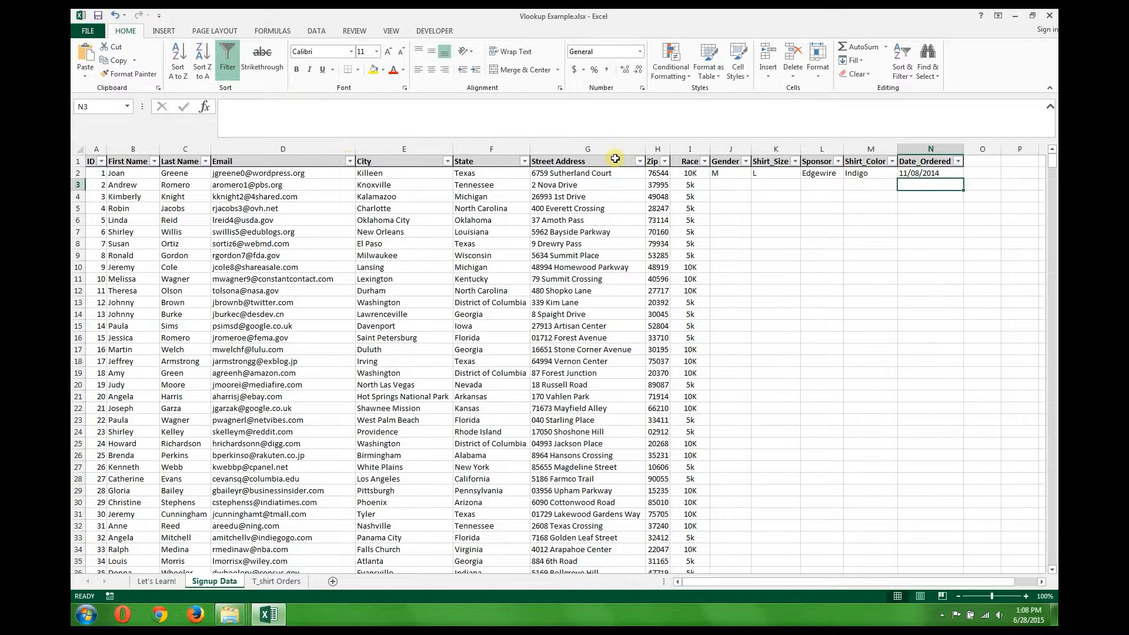
Fill the lookup formulas in J2:N2 down through all signup rows and check several results in the Gender column
{"action": "left_click_drag", "start_coordinate": [726, 169], "coordinate": [956, 174]}
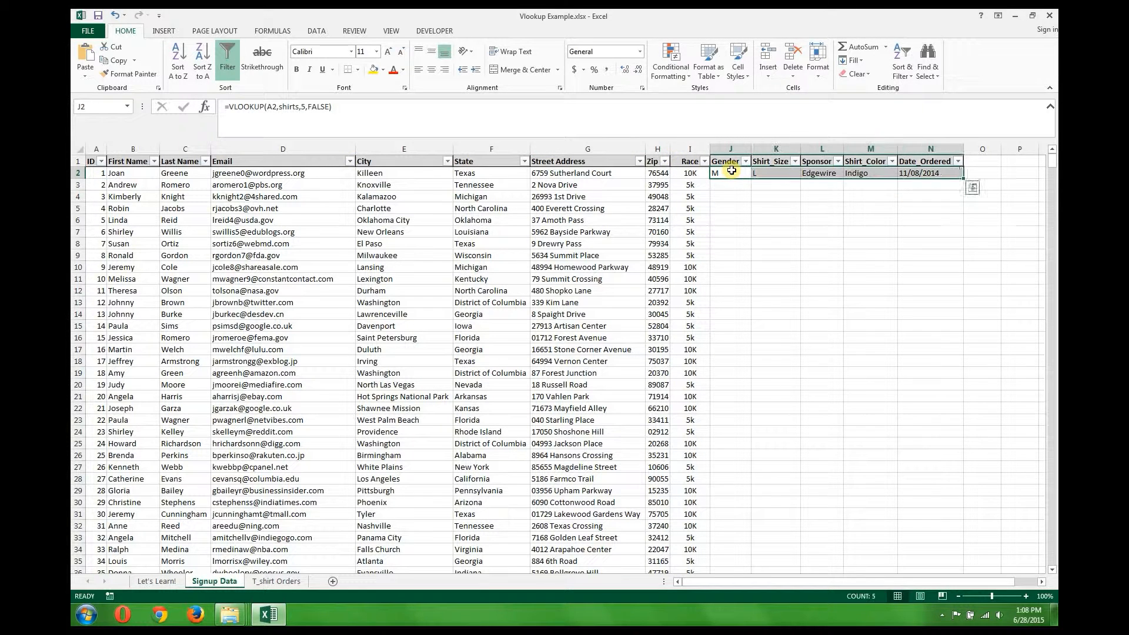
{"action": "double_click", "coordinate": [965, 177]}
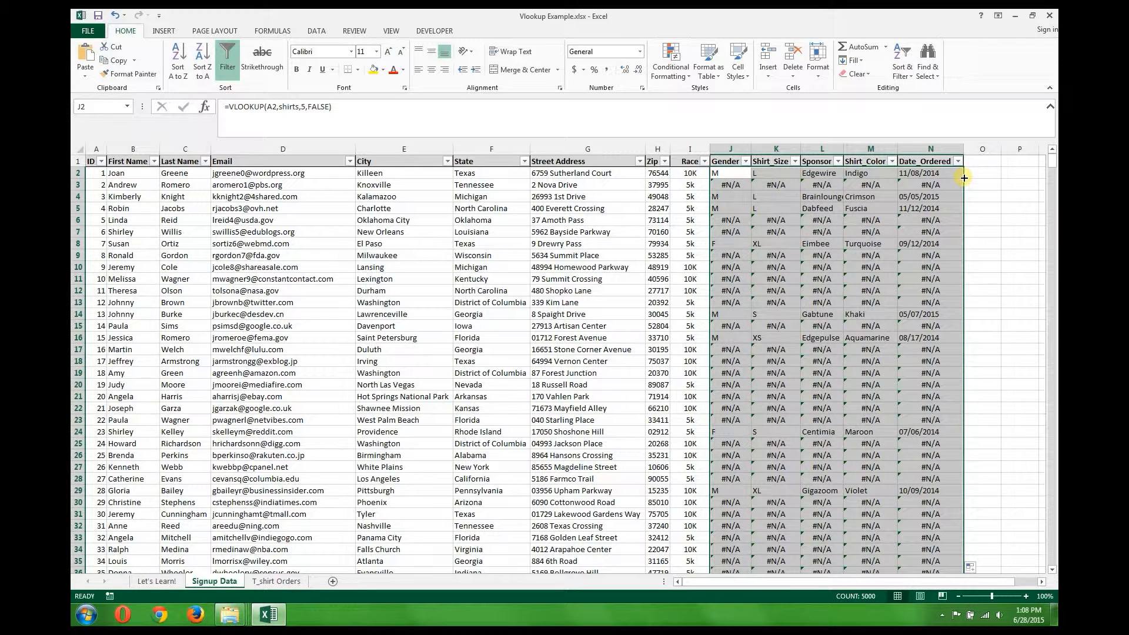
{"action": "left_click", "coordinate": [722, 198]}
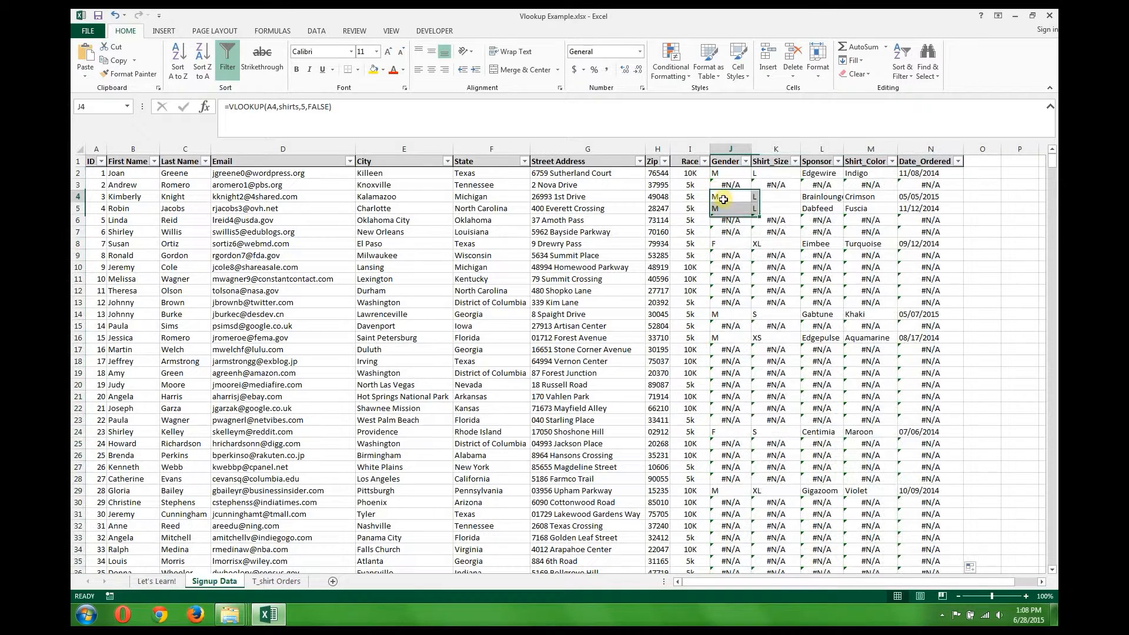
{"action": "left_click", "coordinate": [721, 266]}
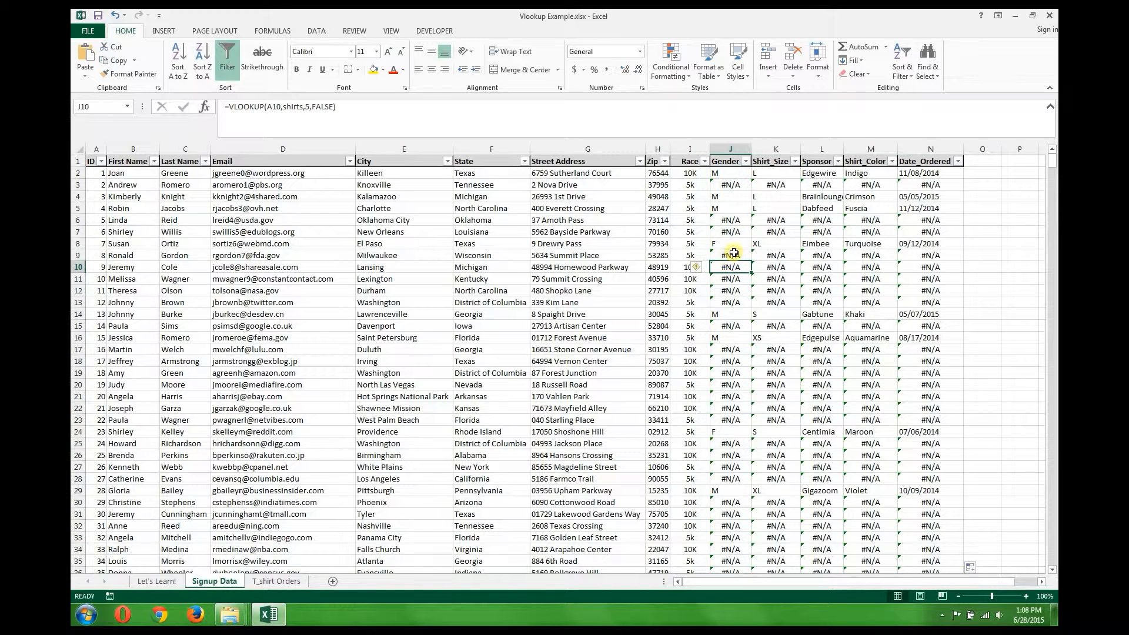
{"action": "left_click", "coordinate": [733, 256]}
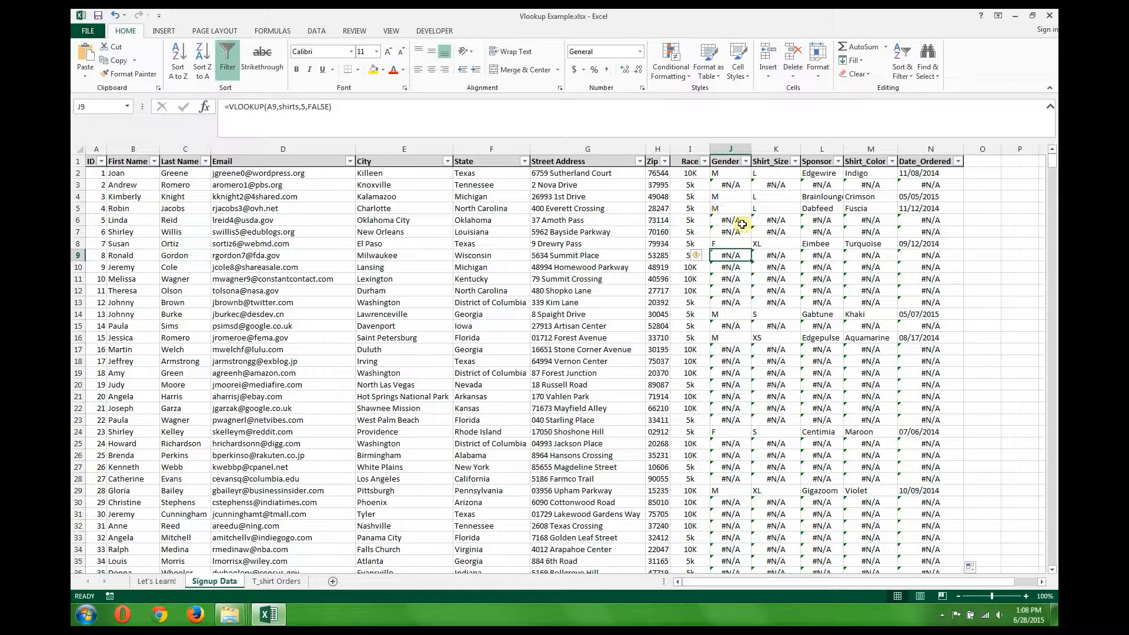
{"action": "left_click", "coordinate": [724, 200]}
{"action": "left_click", "coordinate": [727, 233]}
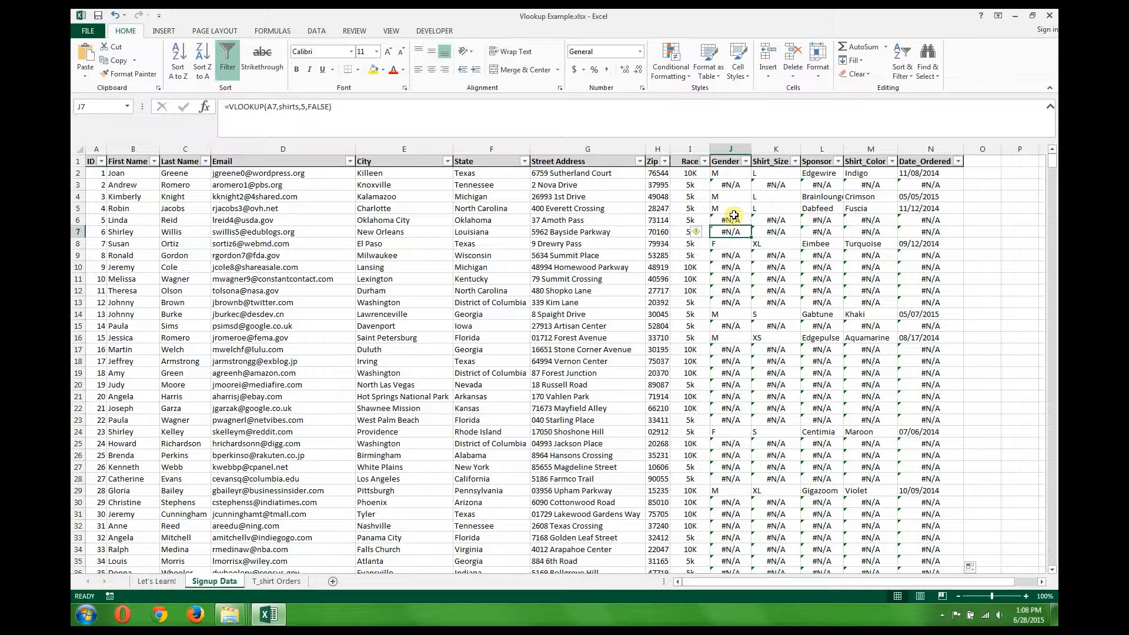
{"action": "left_click", "coordinate": [734, 217]}
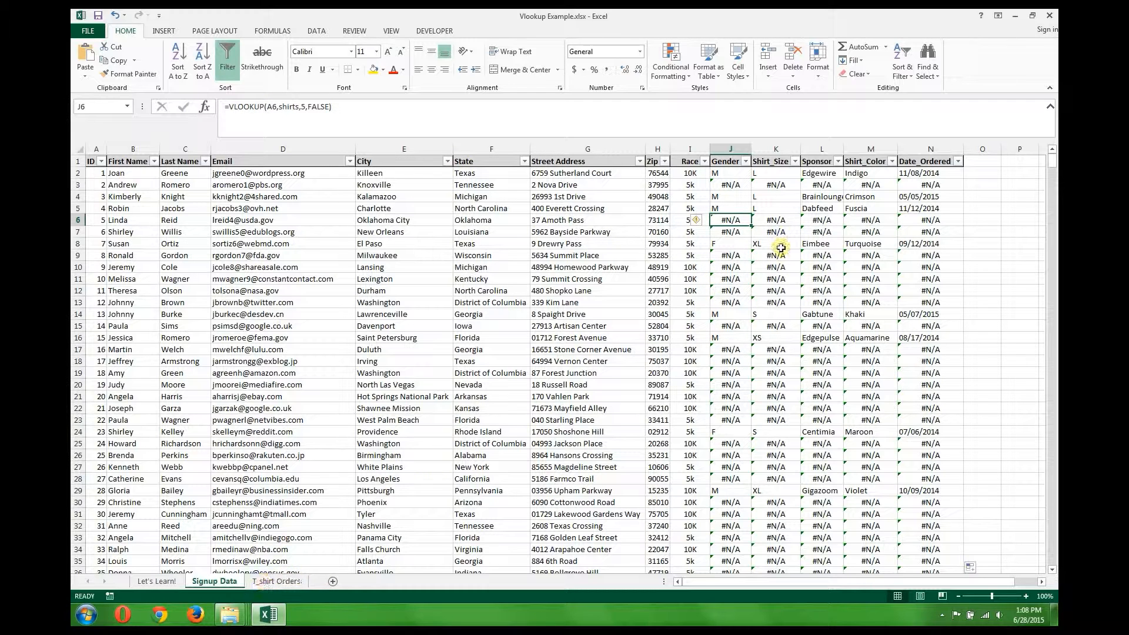
Replace the lookup formulas in J2:N1001 with their values by copying the range and pasting values over it
{"action": "left_click", "coordinate": [720, 172]}
{"action": "key", "text": "ctrl+shift+Right"}
{"action": "key", "text": "ctrl+shift+Down"}
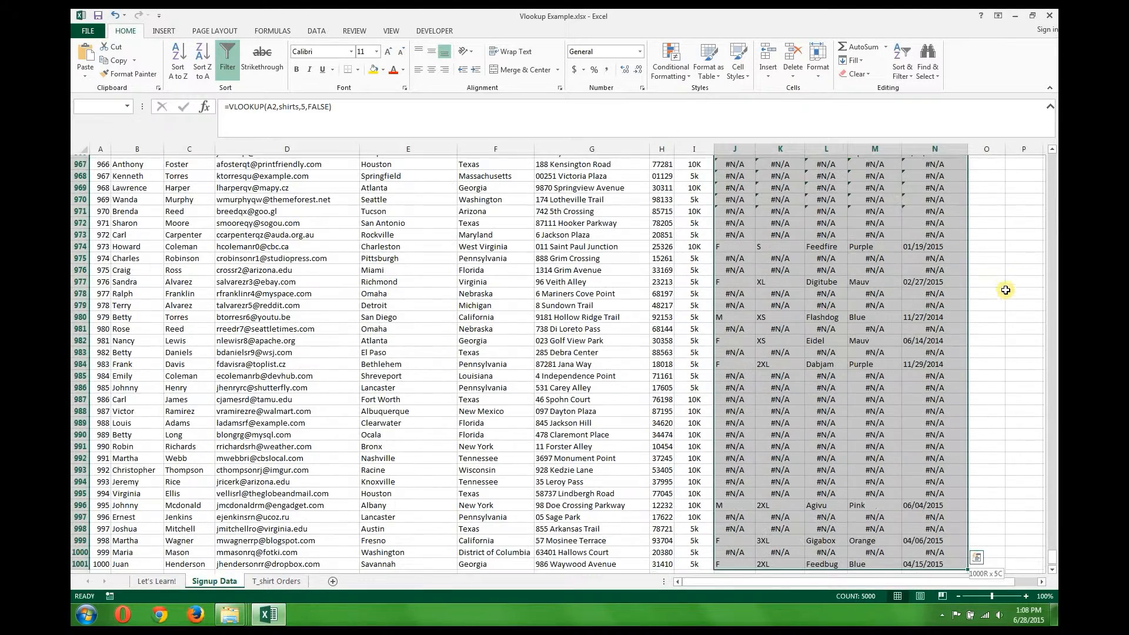
{"action": "key", "text": "ctrl+c"}
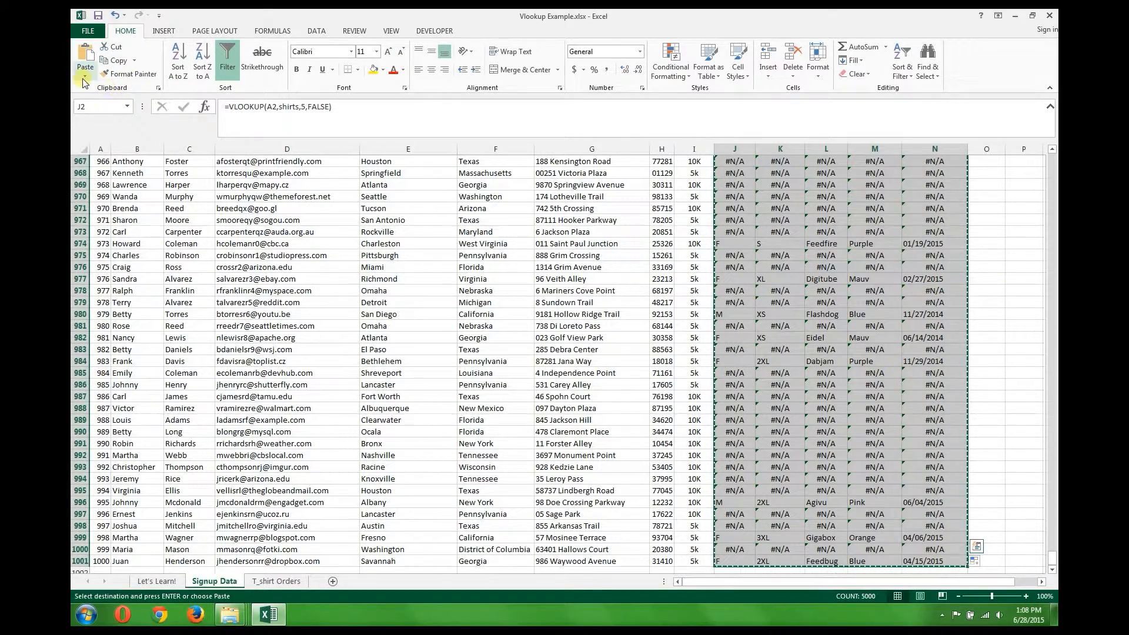
{"action": "left_click", "coordinate": [82, 156]}
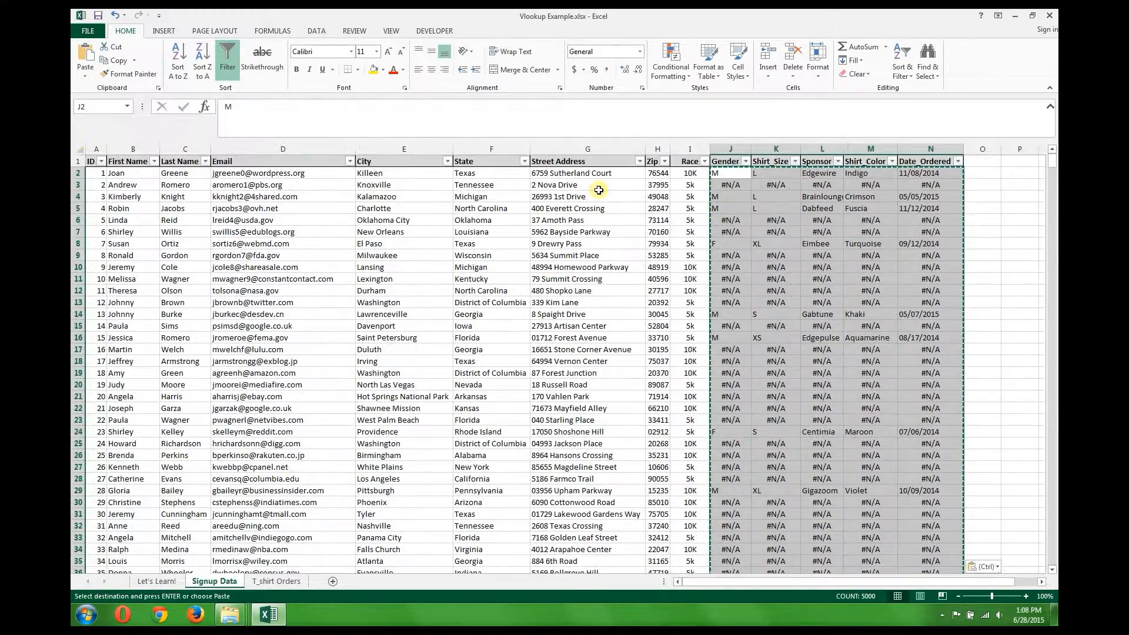
Check several cells in the Gender, Shirt_Size and Sponsor columns for plain values instead of formulas
{"action": "left_click", "coordinate": [731, 208]}
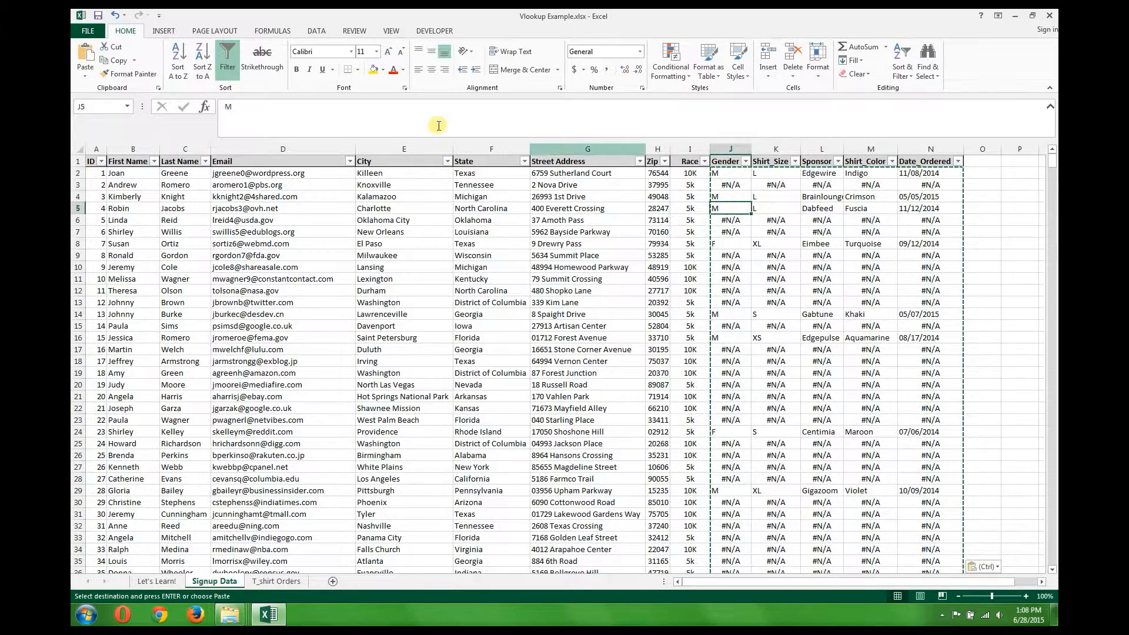
{"action": "left_click", "coordinate": [830, 195]}
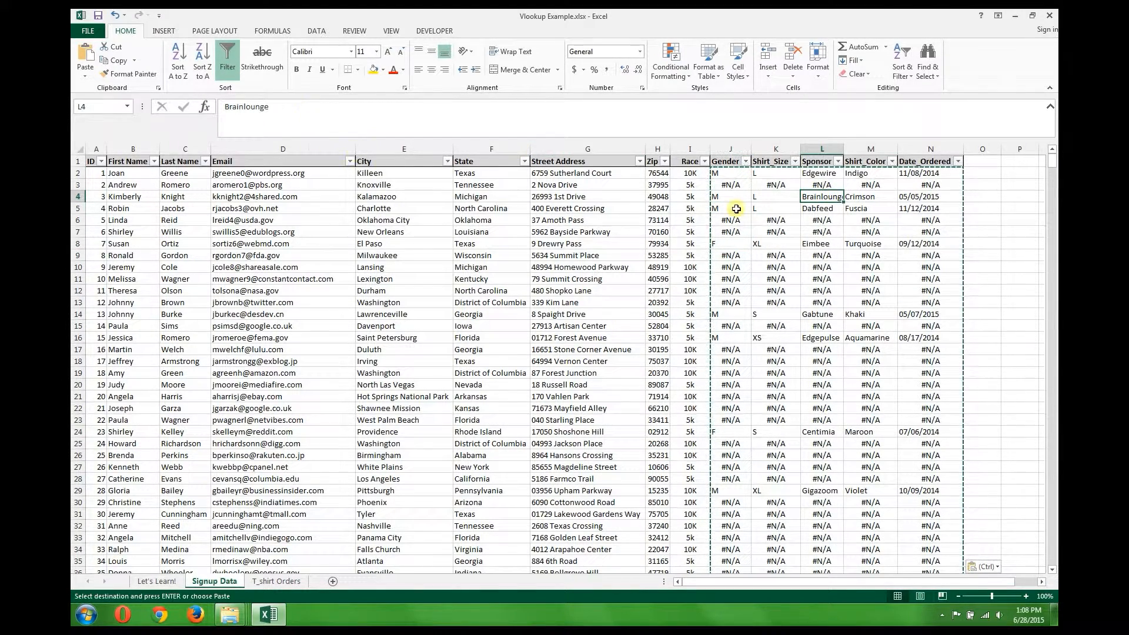
{"action": "left_click", "coordinate": [783, 207]}
{"action": "left_click", "coordinate": [784, 259]}
{"action": "left_click", "coordinate": [785, 328]}
{"action": "left_click", "coordinate": [778, 259]}
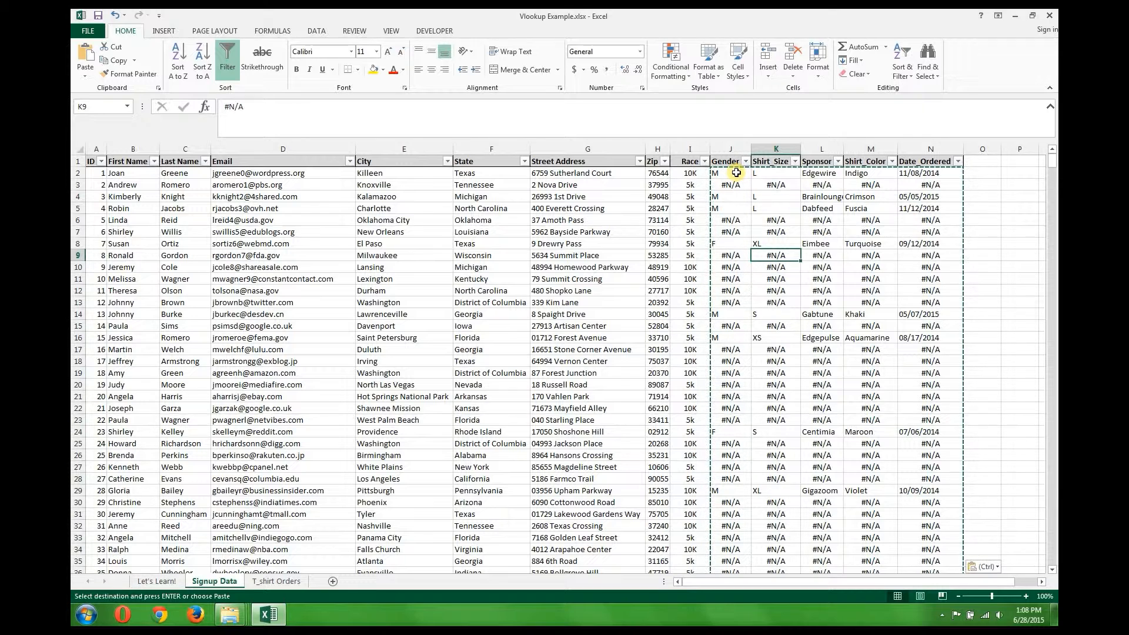
Replace every #N/A on the Signup Data sheet with "No Tshirt" and close Find and Replace
{"action": "key", "text": "ctrl+h"}
{"action": "left_click", "coordinate": [478, 379]}
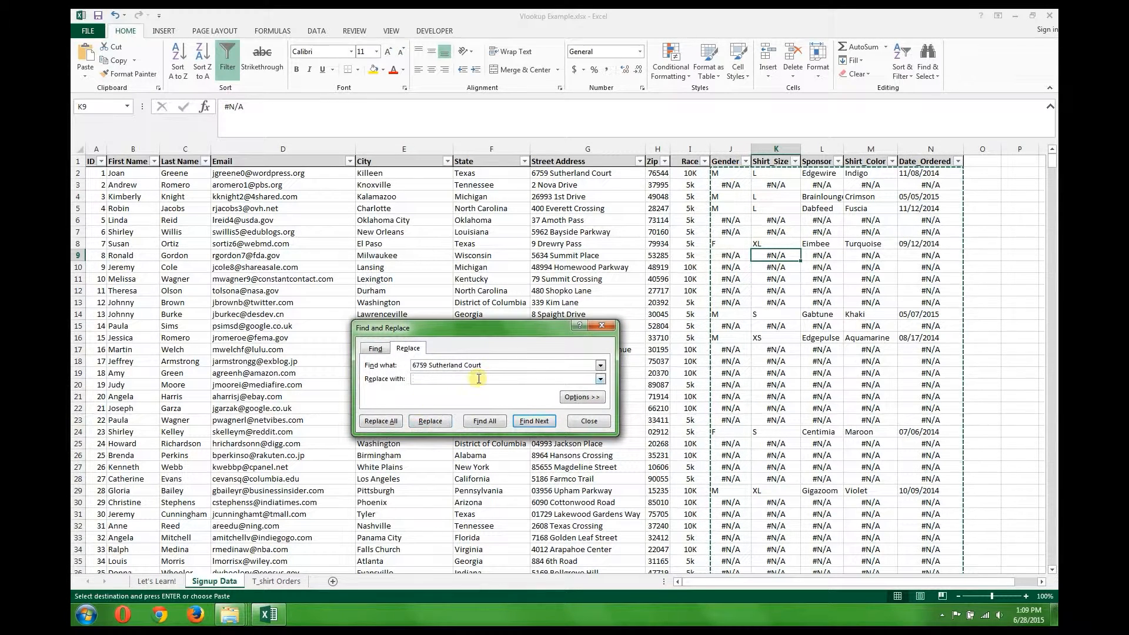
{"action": "left_click_drag", "start_coordinate": [489, 368], "coordinate": [352, 353]}
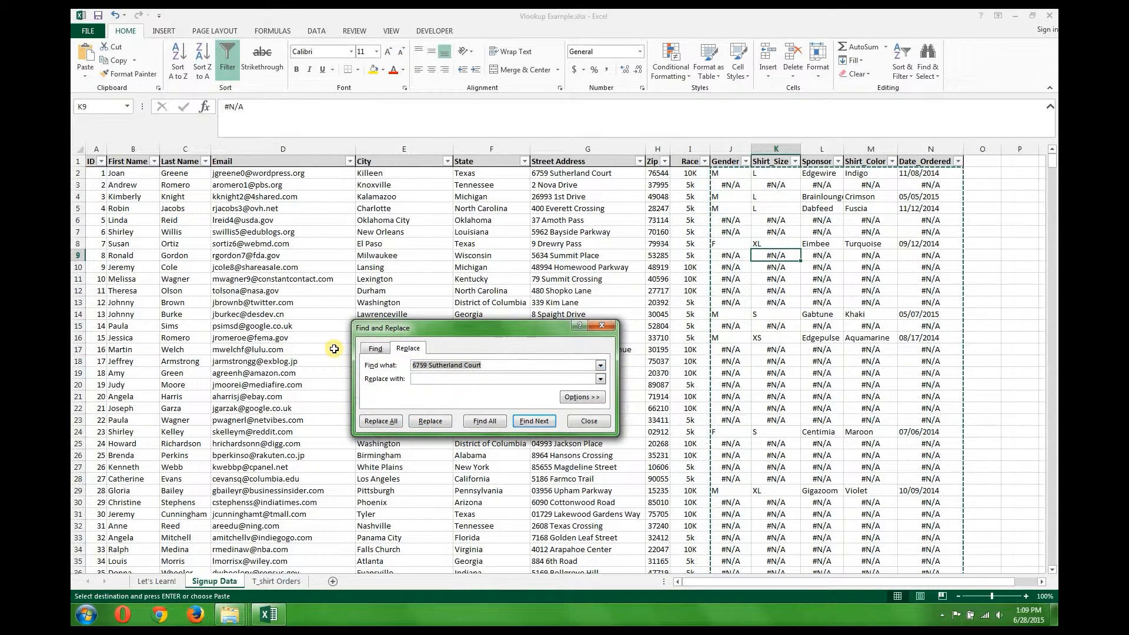
{"action": "type", "text": "#N/A"}
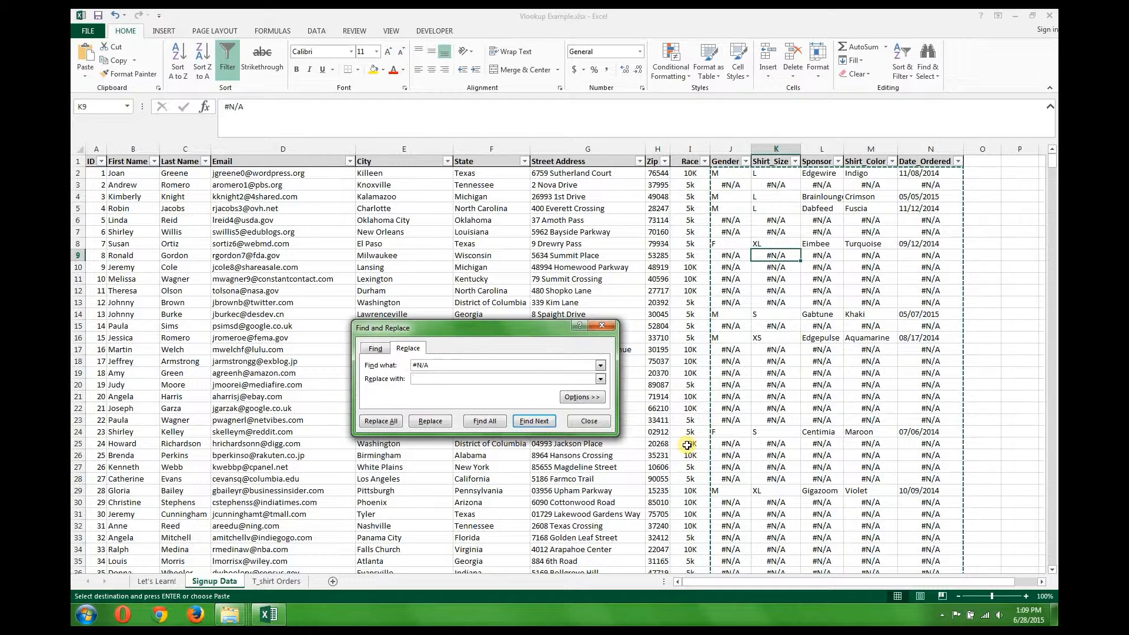
{"action": "type", "text": "No Th"}
{"action": "type", "text": "hirt"}
{"action": "left_click", "coordinate": [380, 421]}
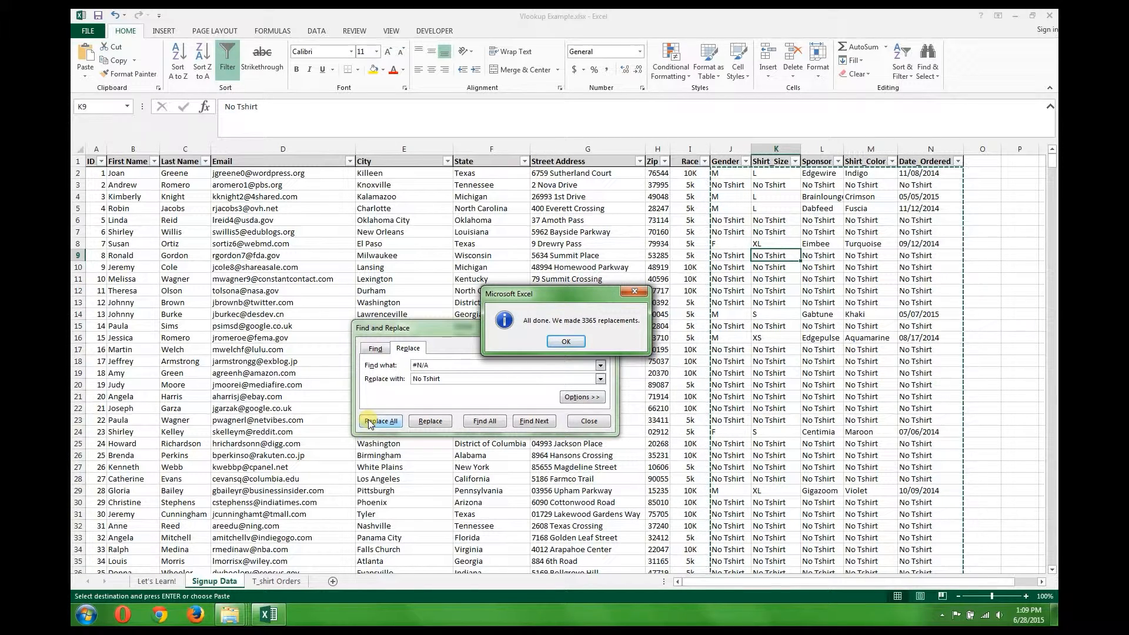
{"action": "key", "text": "Return"}
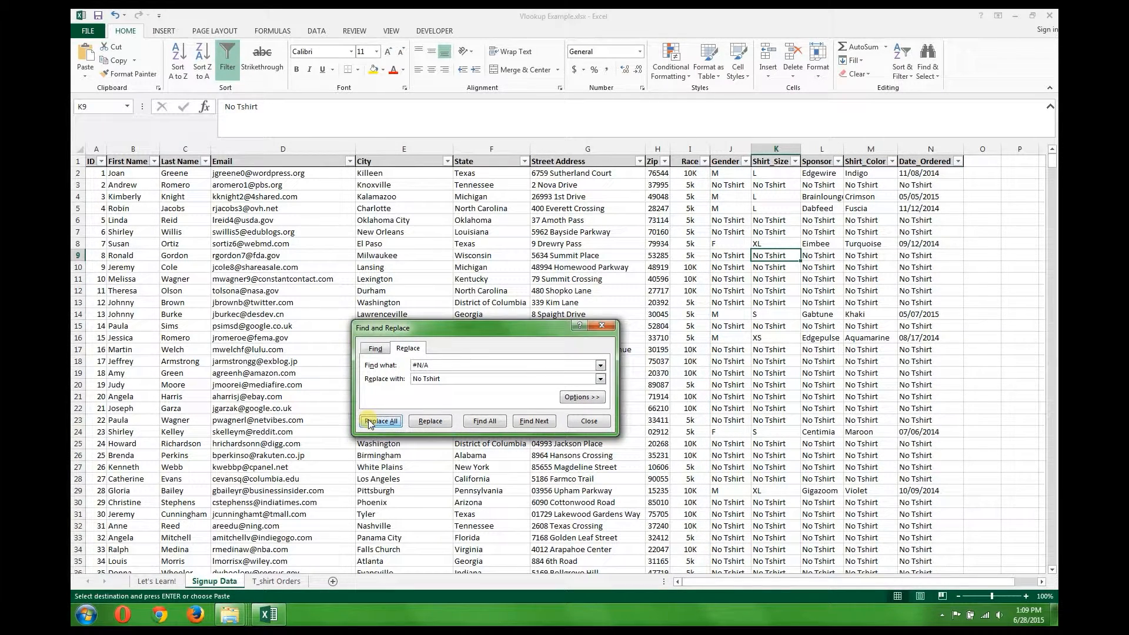
{"action": "left_click", "coordinate": [585, 422]}
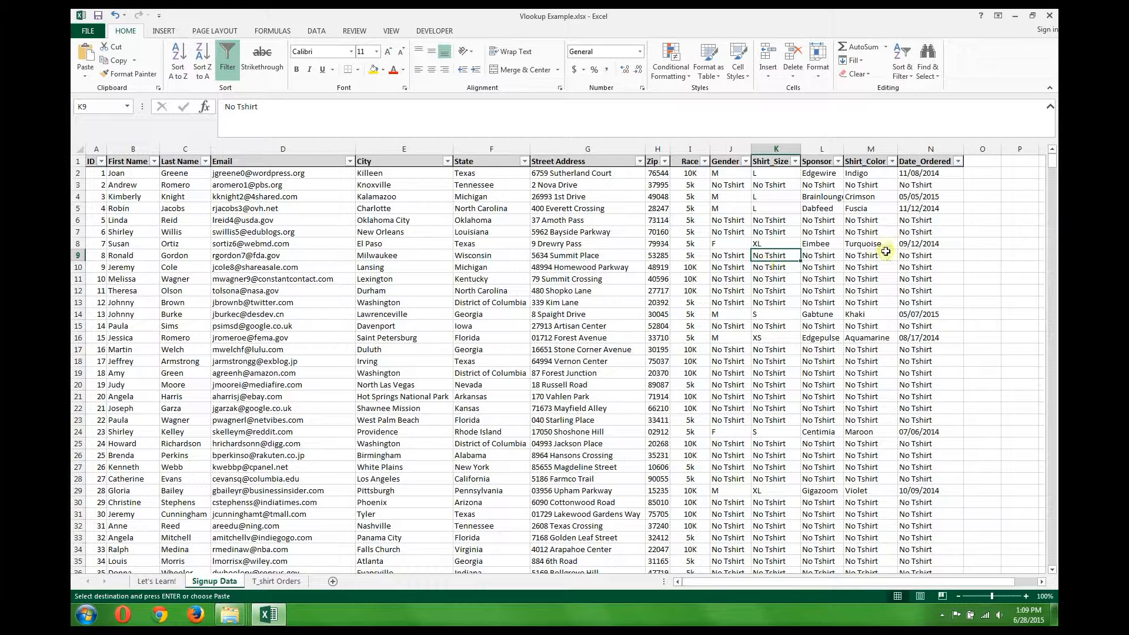